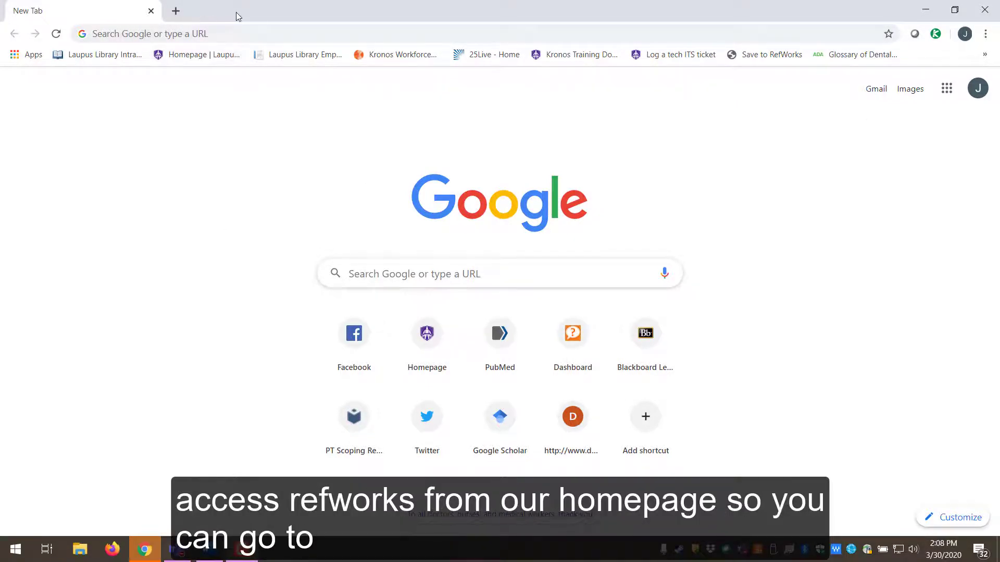
- Load the library homepage hsl.ecu.edu and scroll to Explore Our Electronic Resources
{"action": "left_click", "coordinate": [130, 34]}
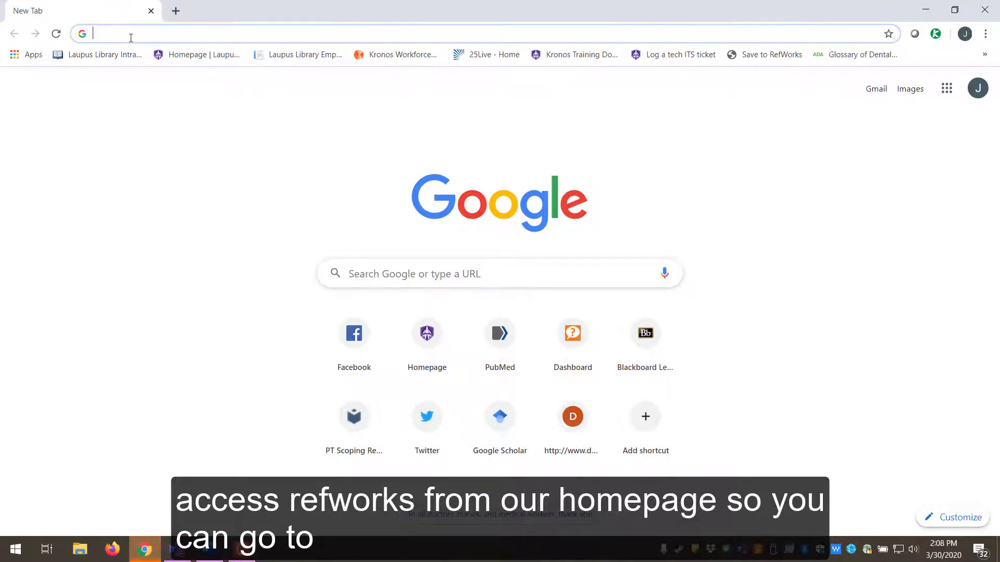
{"action": "type", "text": "hsl.ecu.edu"}
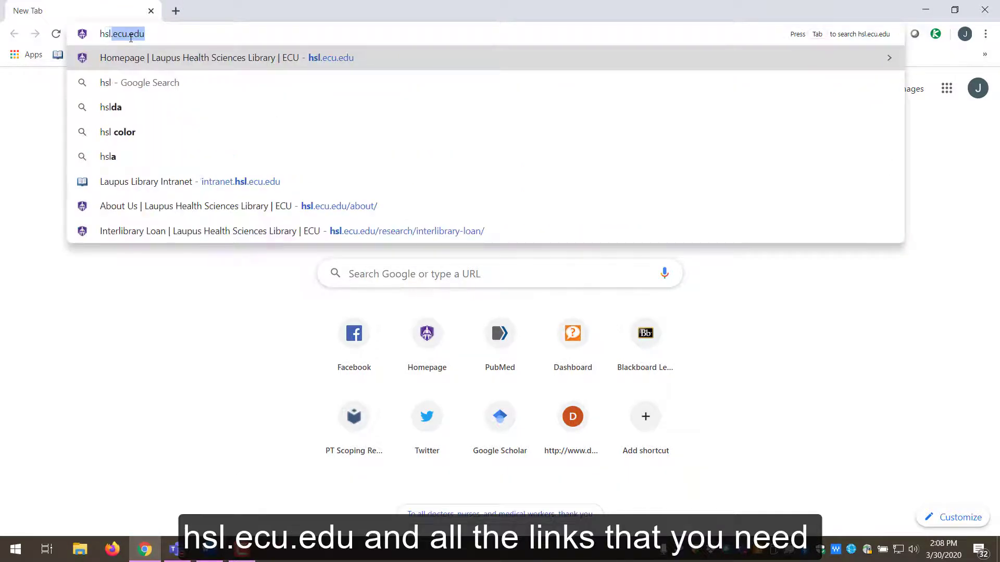
{"action": "key", "text": "Return"}
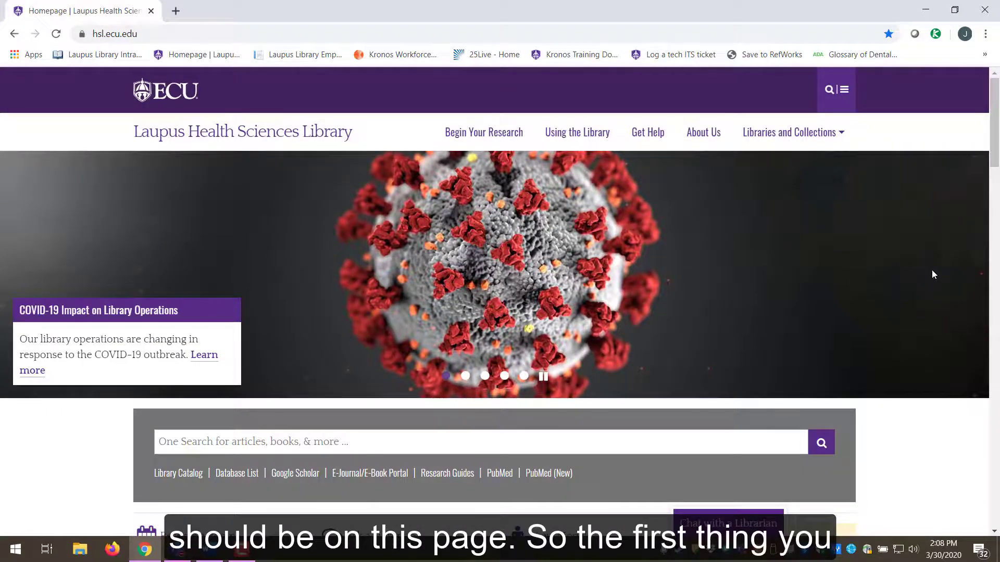
{"action": "scroll", "coordinate": [932, 270], "scroll_direction": "down", "scroll_amount": 6}
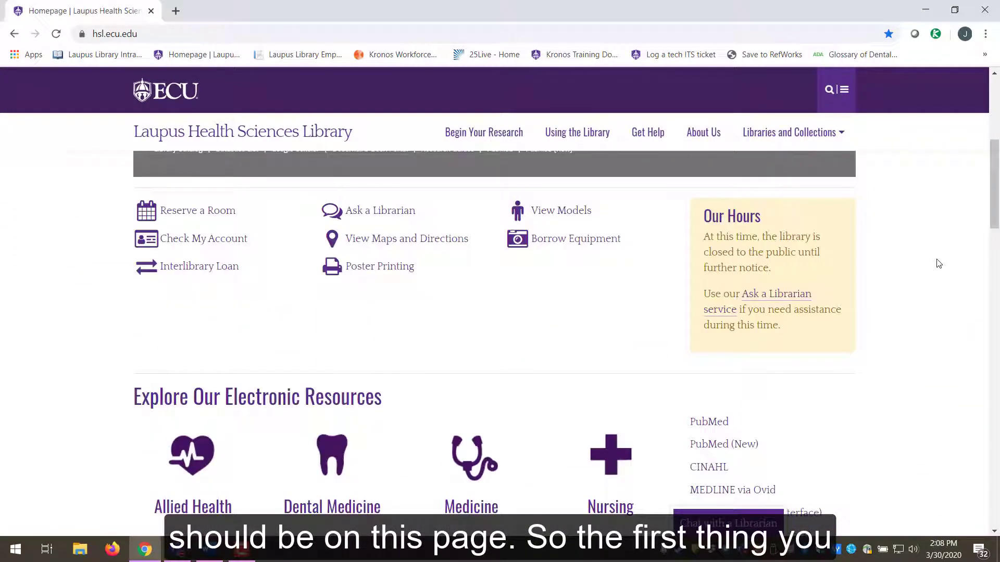
{"action": "scroll", "coordinate": [939, 264], "scroll_direction": "up", "scroll_amount": 3}
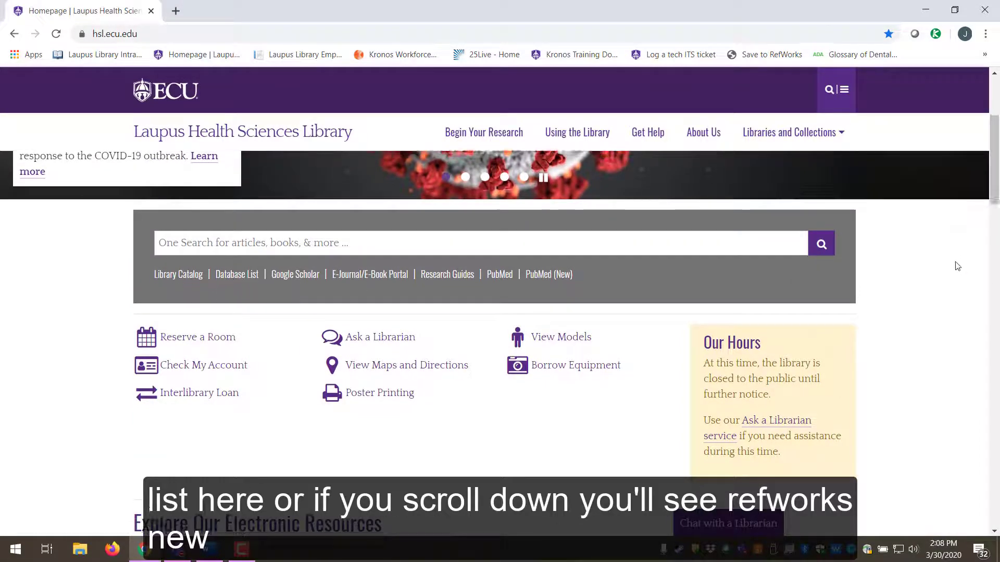
{"action": "scroll", "coordinate": [957, 266], "scroll_direction": "down", "scroll_amount": 4}
{"action": "scroll", "coordinate": [957, 266], "scroll_direction": "down", "scroll_amount": 1}
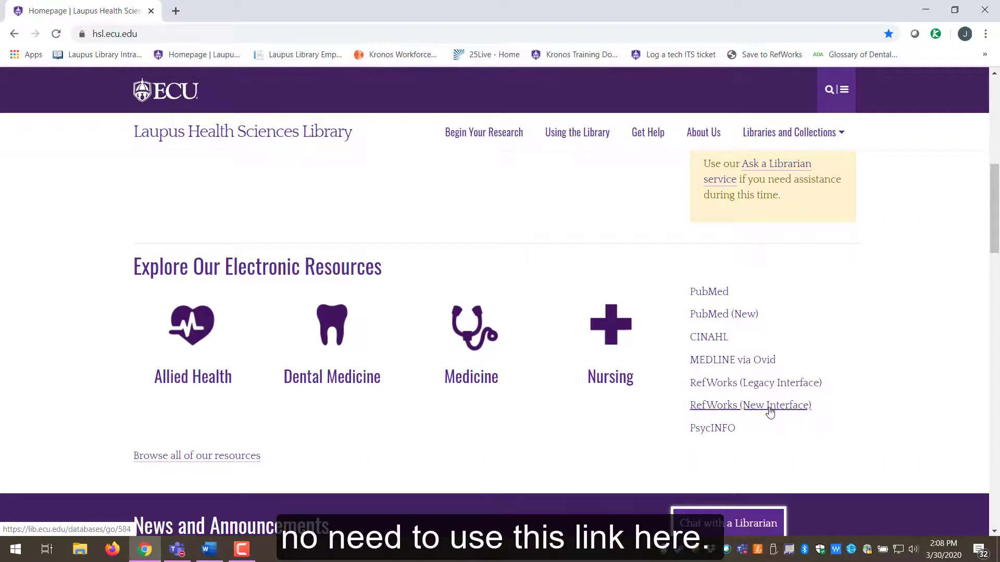
- Open RefWorks (New Interface) and sign in through ECU Single Sign On with the saved university credentials
{"action": "left_click", "coordinate": [770, 406]}
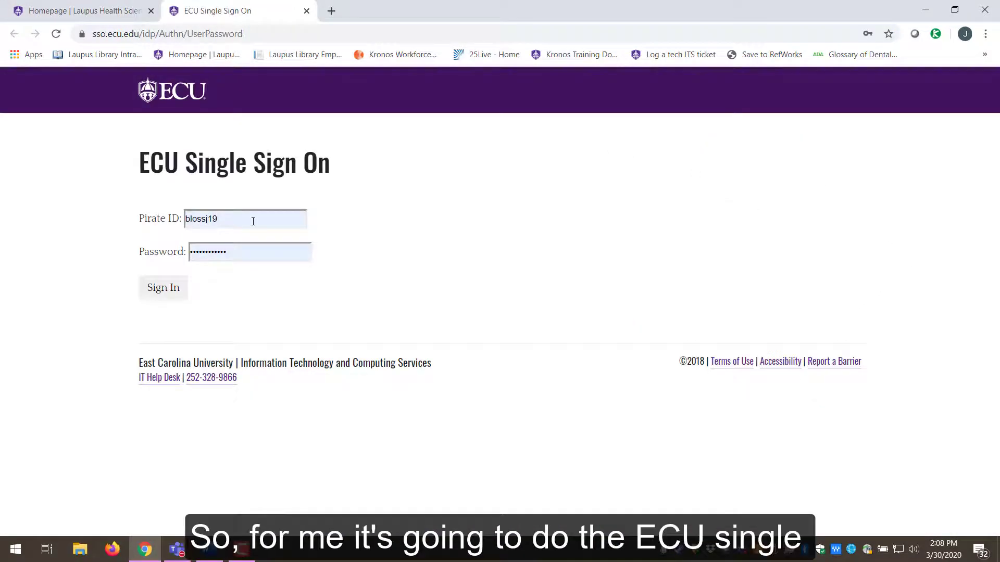
{"action": "left_click", "coordinate": [244, 215]}
{"action": "left_click", "coordinate": [364, 178]}
{"action": "left_click", "coordinate": [252, 252]}
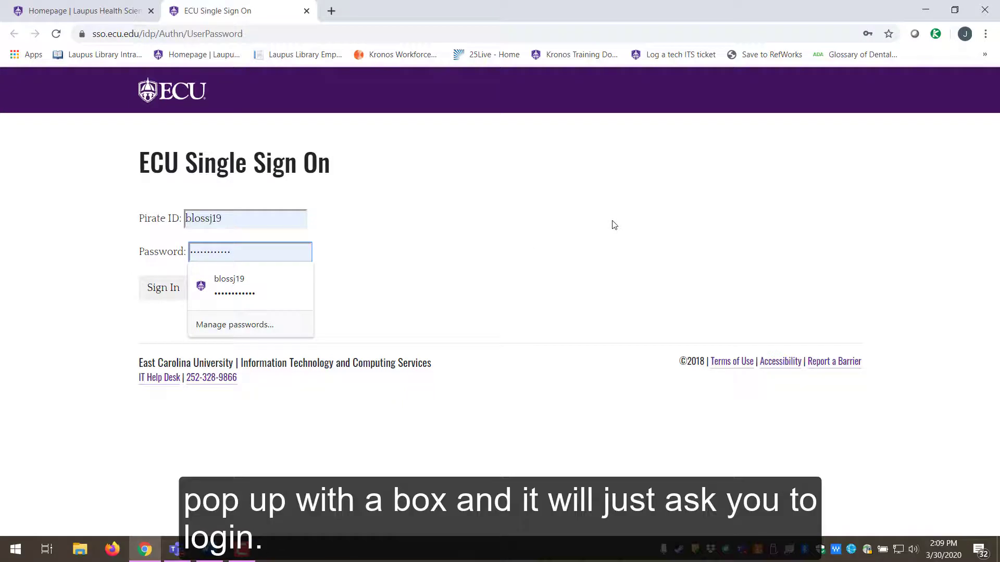
{"action": "left_click", "coordinate": [169, 290]}
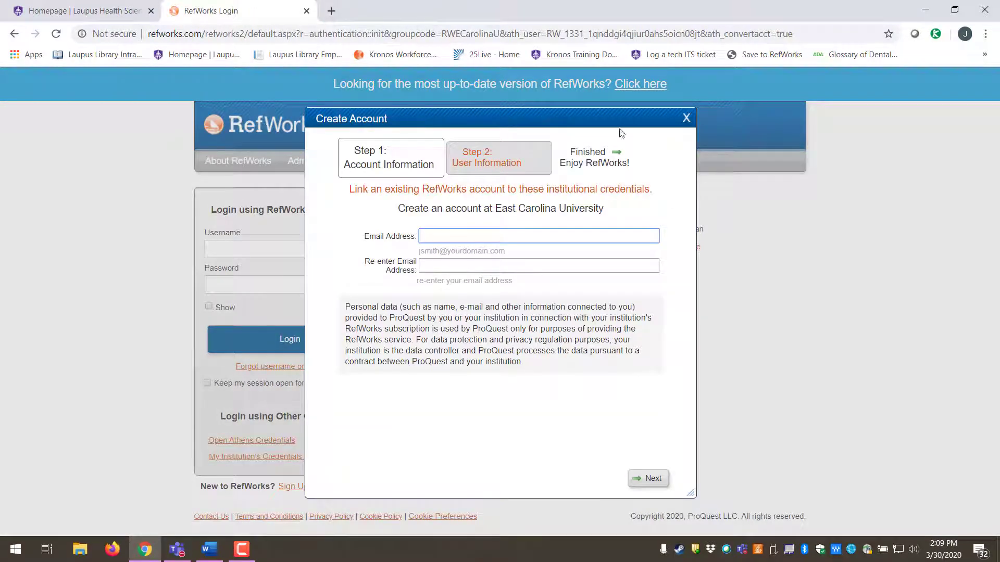
- Dismiss the Create Account dialog, switch to the current RefWorks version, and log out
{"action": "left_click", "coordinate": [685, 119]}
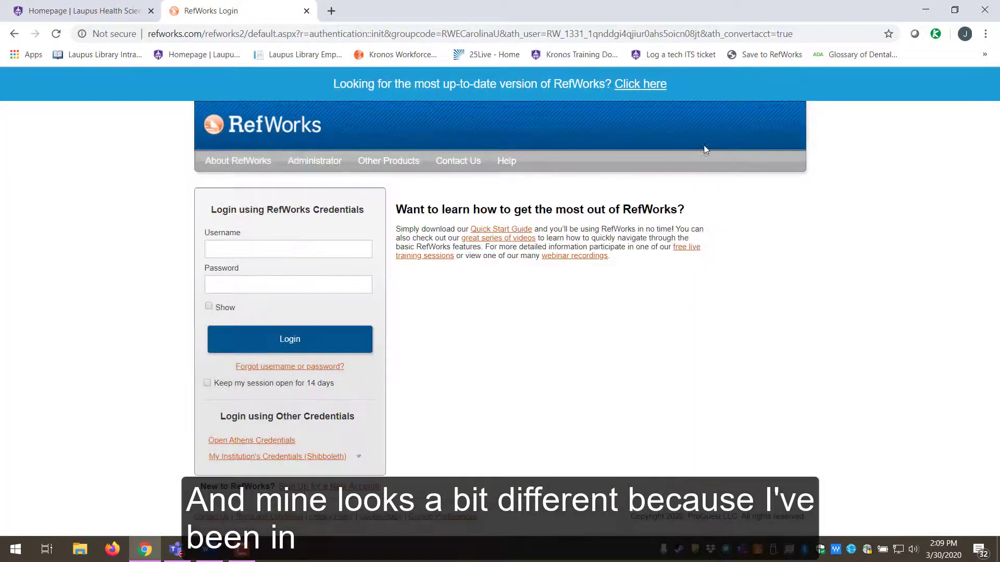
{"action": "left_click", "coordinate": [639, 85]}
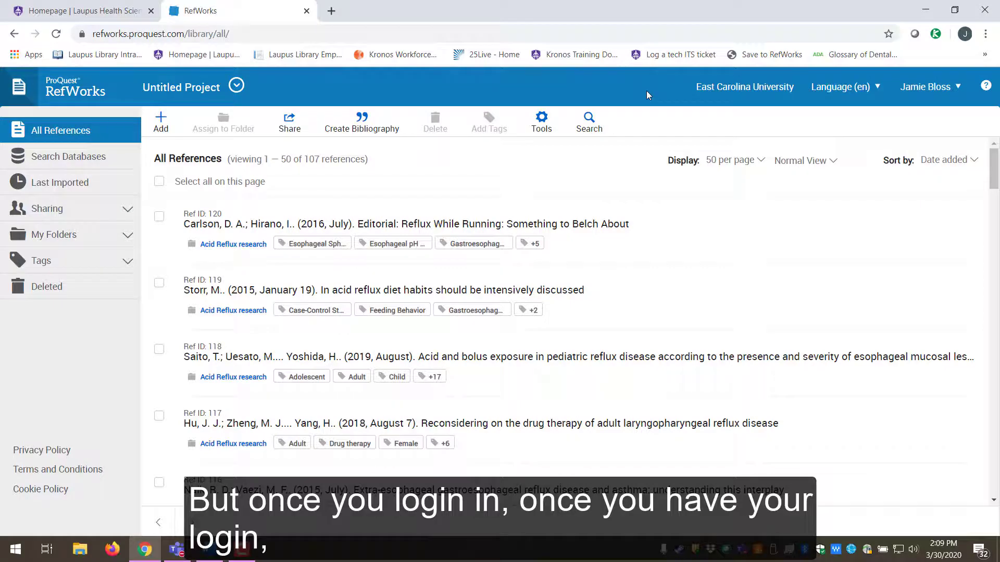
{"action": "left_click", "coordinate": [925, 87]}
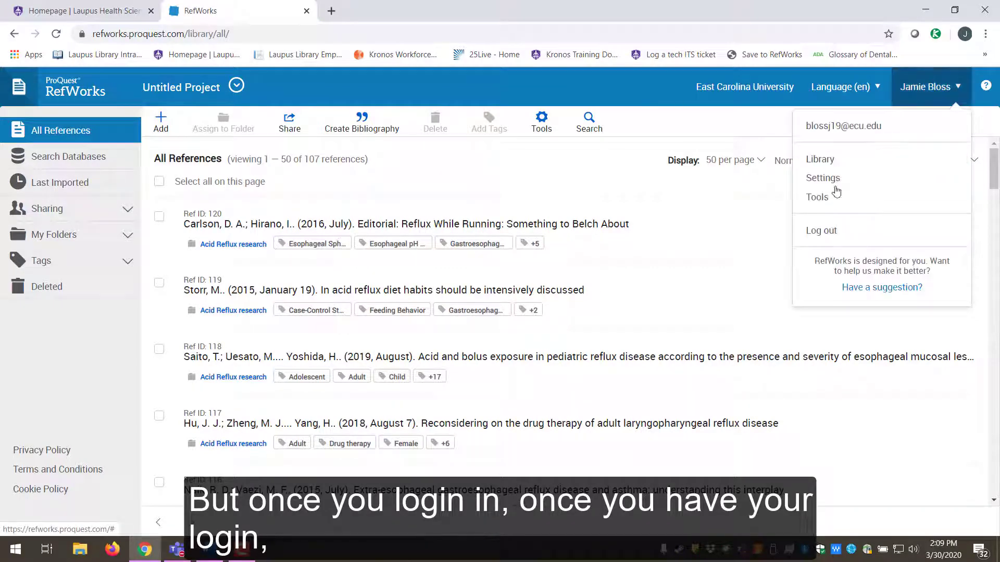
{"action": "left_click", "coordinate": [828, 230]}
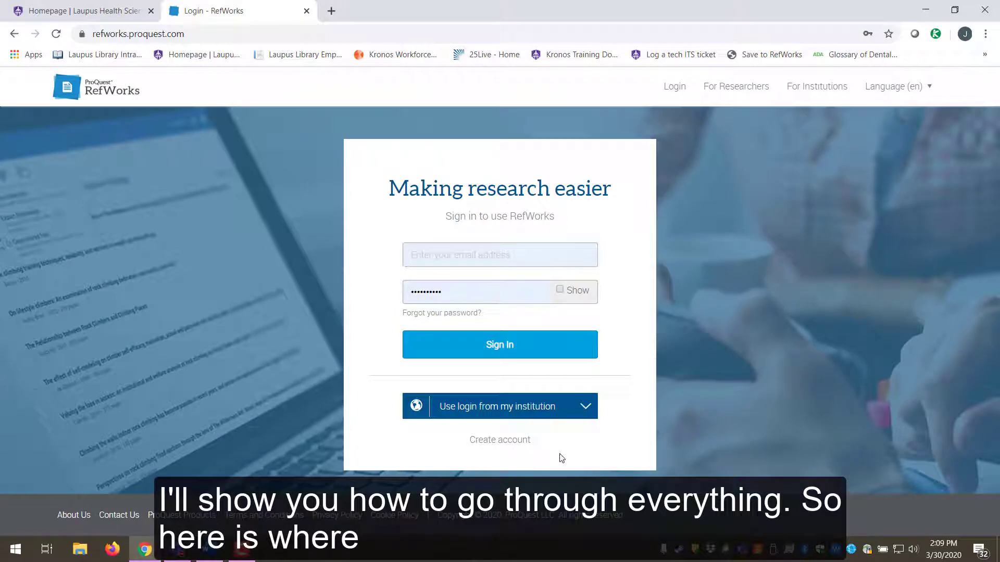
- Sign back in to RefWorks with the account e-mail and password
{"action": "left_click", "coordinate": [503, 441]}
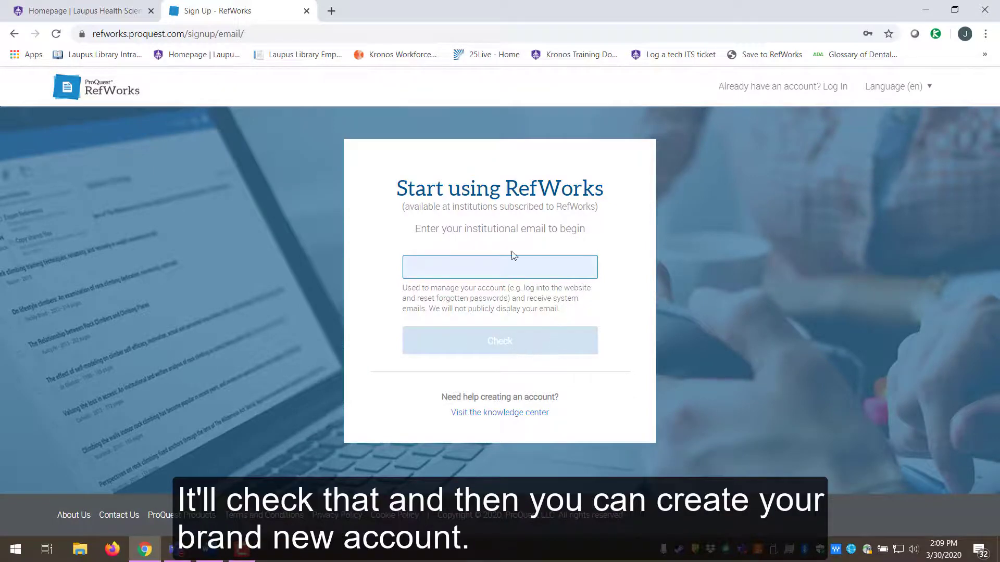
{"action": "left_click", "coordinate": [14, 33]}
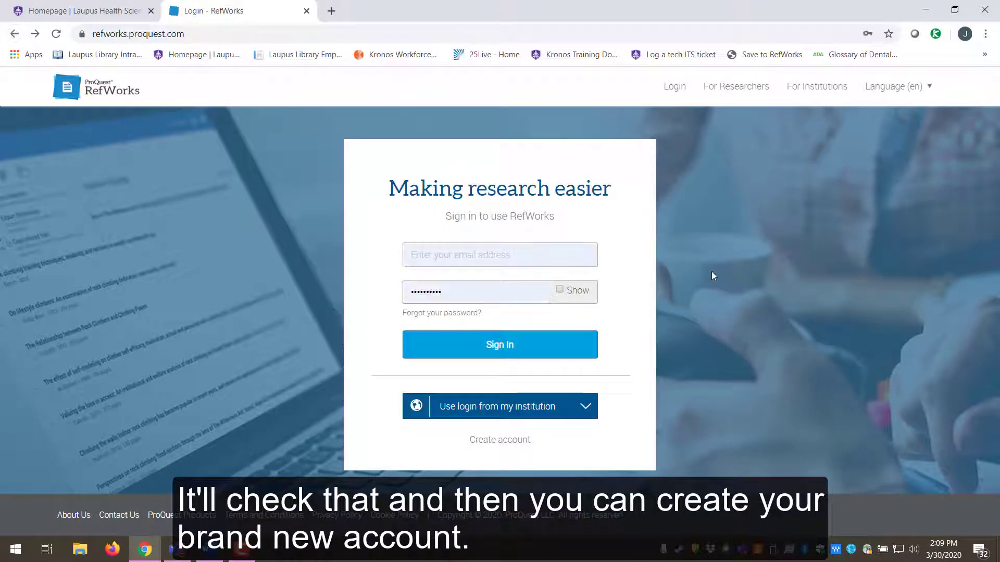
{"action": "left_click", "coordinate": [472, 251]}
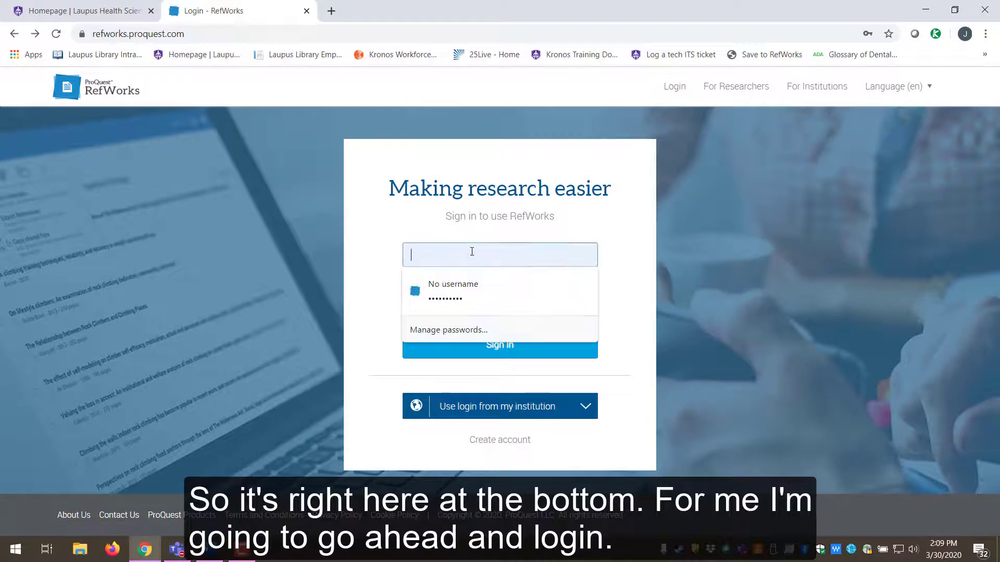
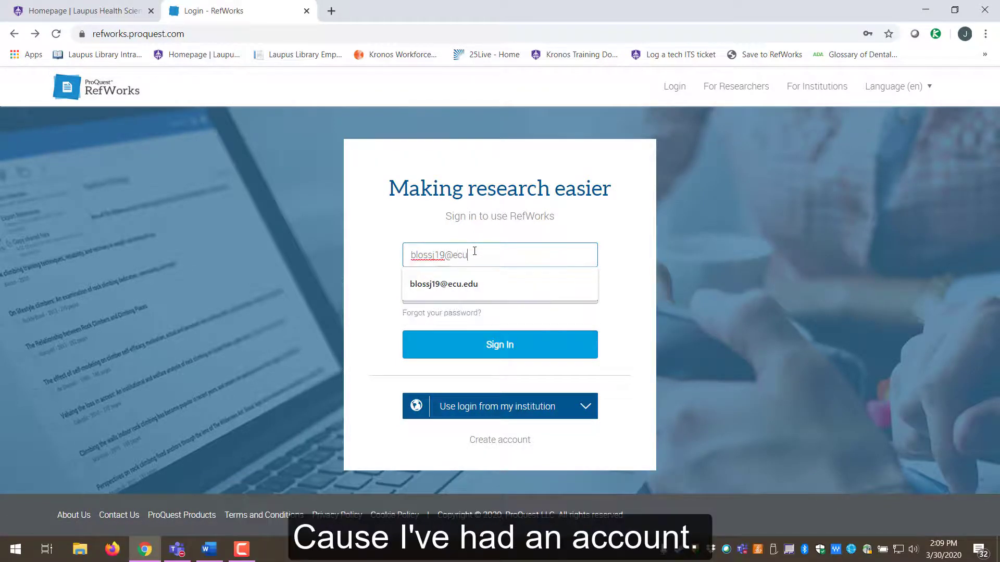
{"action": "left_click", "coordinate": [471, 292]}
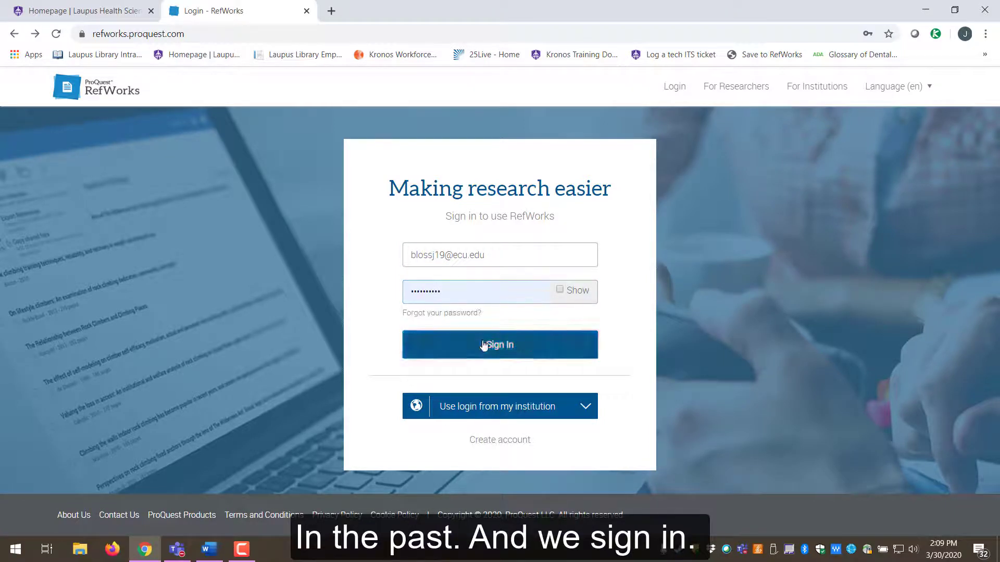
{"action": "left_click", "coordinate": [500, 344]}
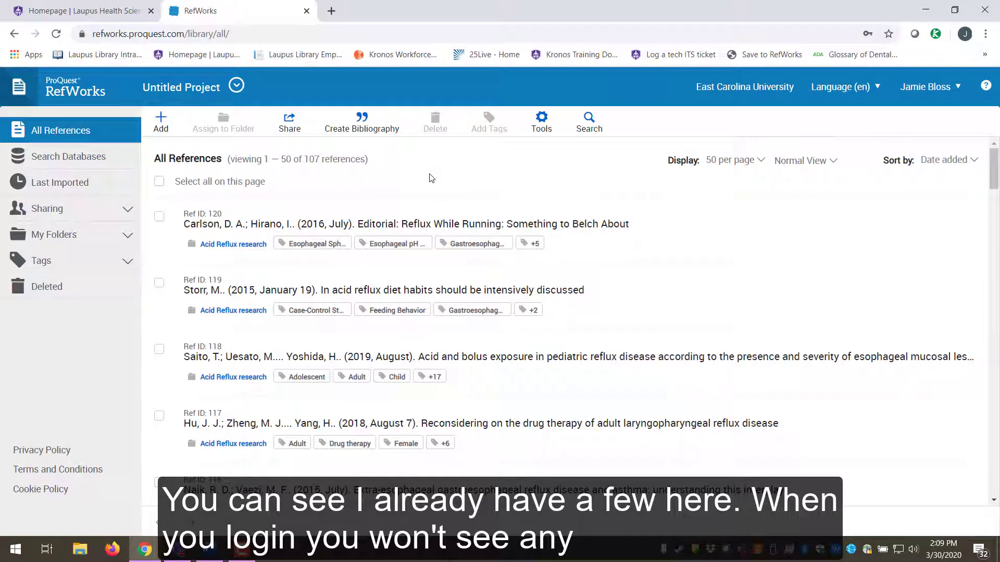
- Return to the library homepage tab and bring its search box with PubMed links into view
{"action": "key", "text": "ctrl+Tab"}
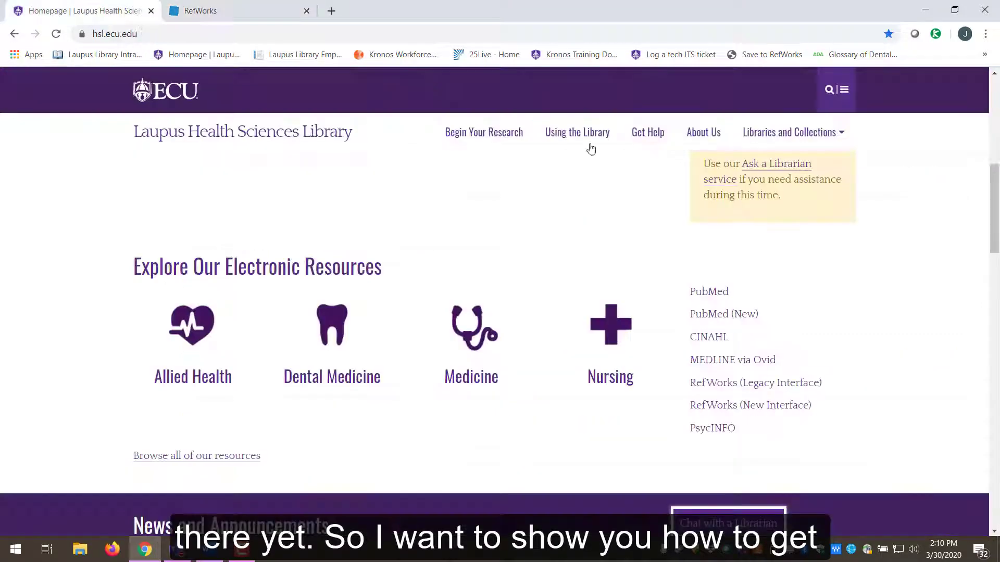
{"action": "scroll", "coordinate": [902, 236], "scroll_direction": "up", "scroll_amount": 6}
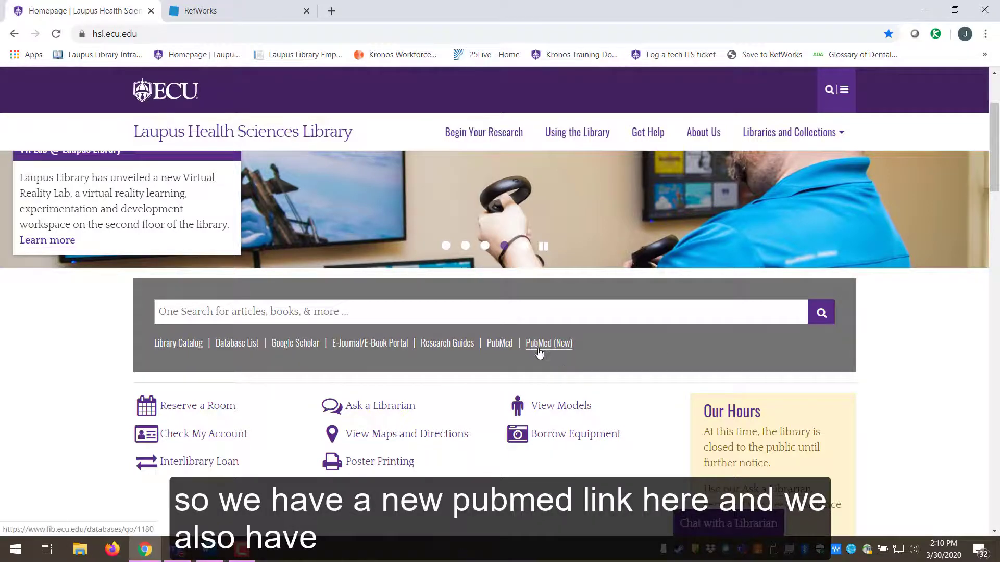
{"action": "scroll", "coordinate": [909, 331], "scroll_direction": "down", "scroll_amount": 4}
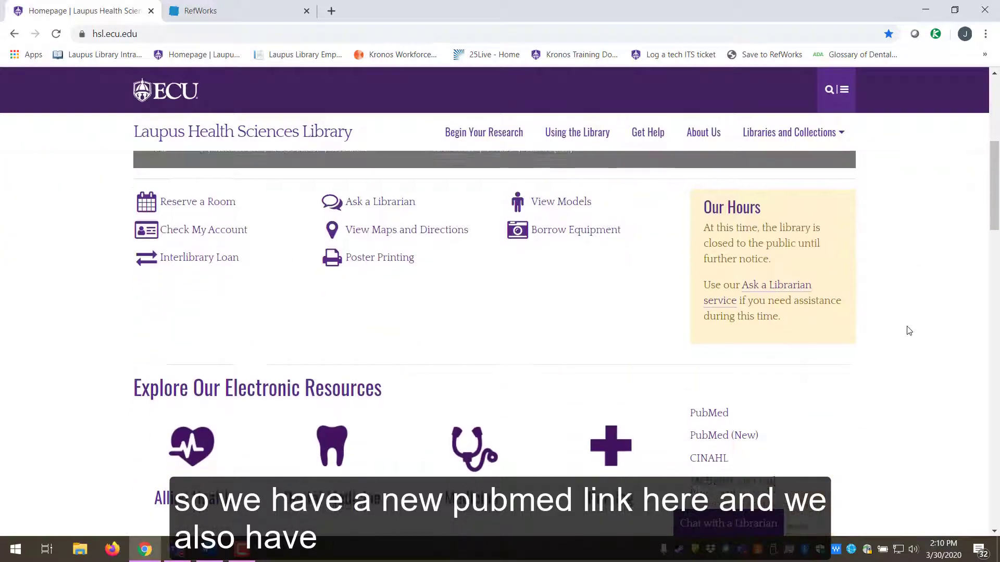
{"action": "scroll", "coordinate": [648, 282], "scroll_direction": "up", "scroll_amount": 5}
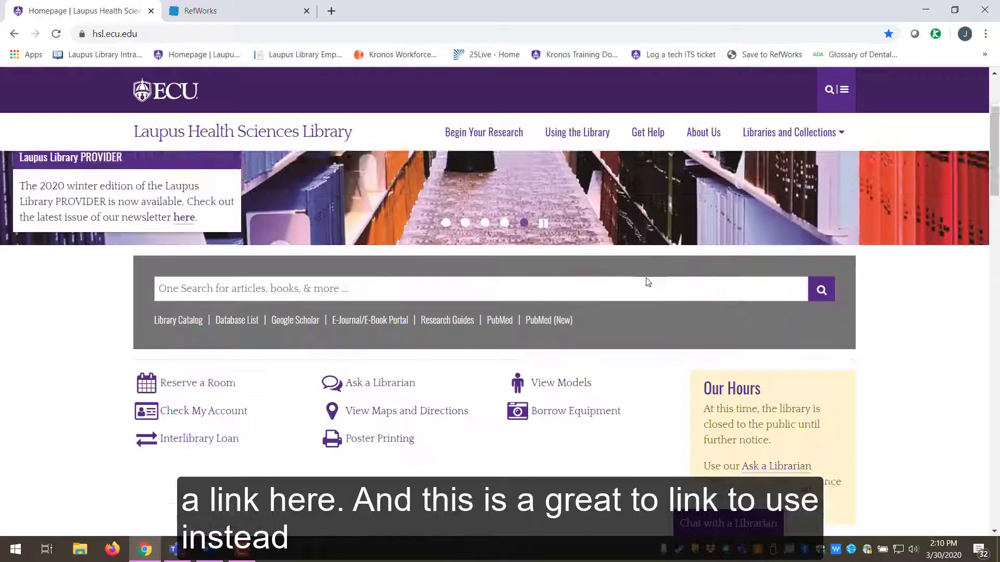
- Open PubMed (New) from the library site and search for 'acid reflux'
{"action": "left_click", "coordinate": [548, 343]}
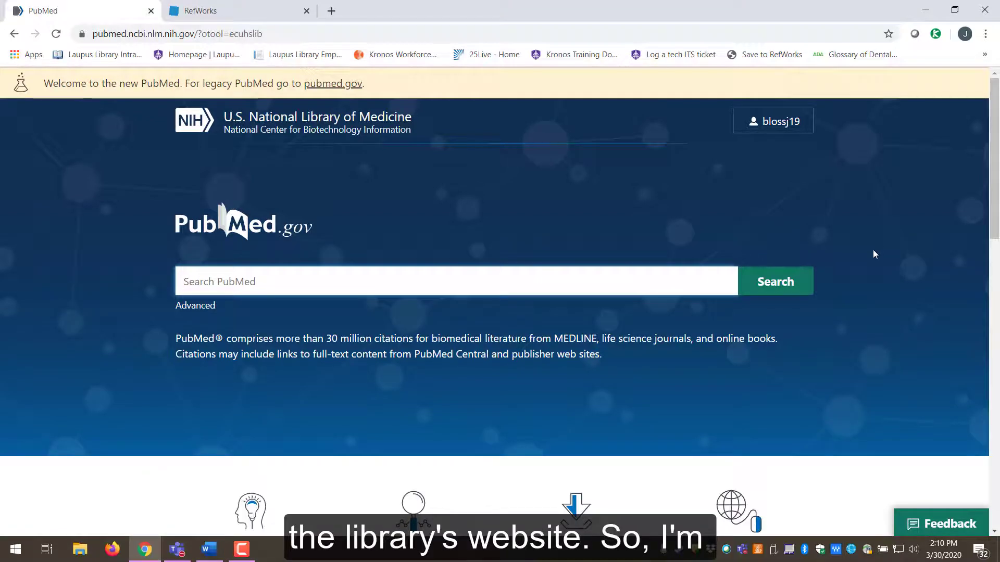
{"action": "type", "text": "acid "}
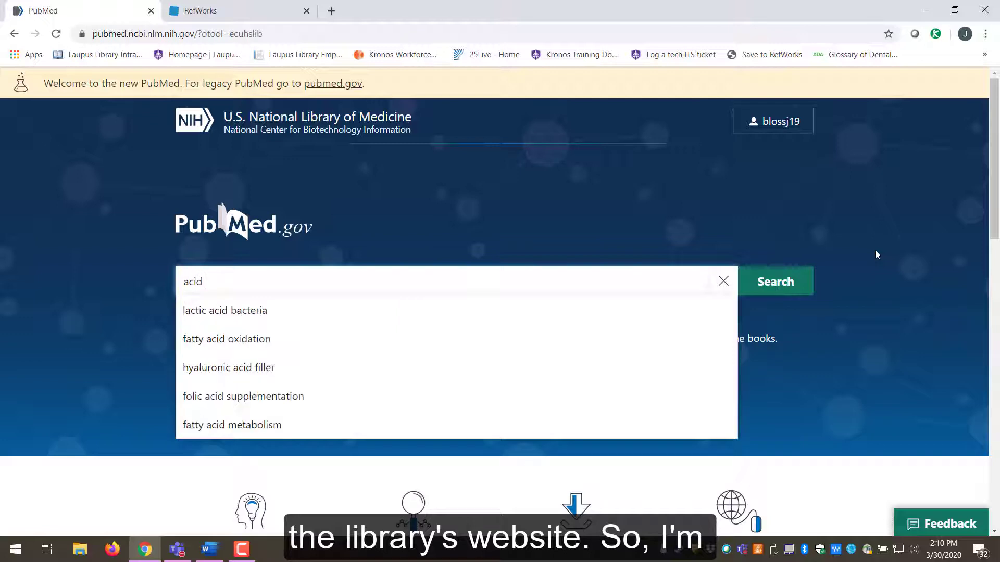
{"action": "type", "text": "reflux"}
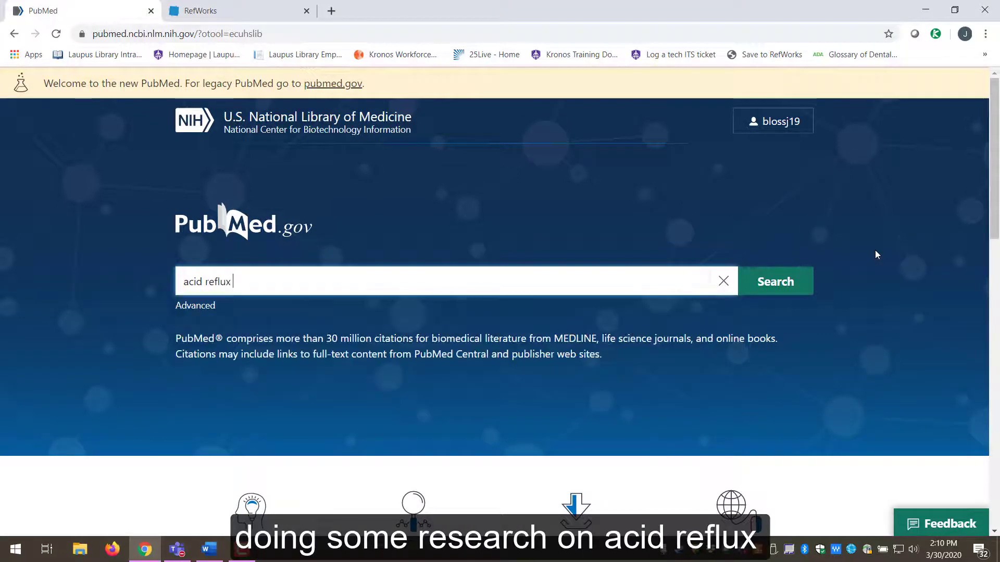
{"action": "key", "text": "Return"}
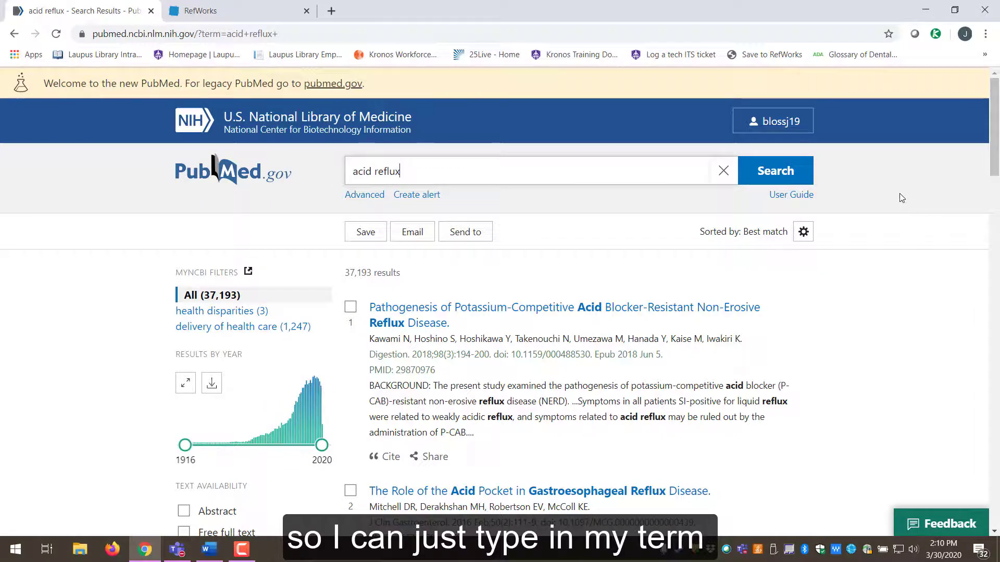
- Browse the acid reflux results and tick results 1, 2 and 3
{"action": "scroll", "coordinate": [900, 197], "scroll_direction": "down", "scroll_amount": 3}
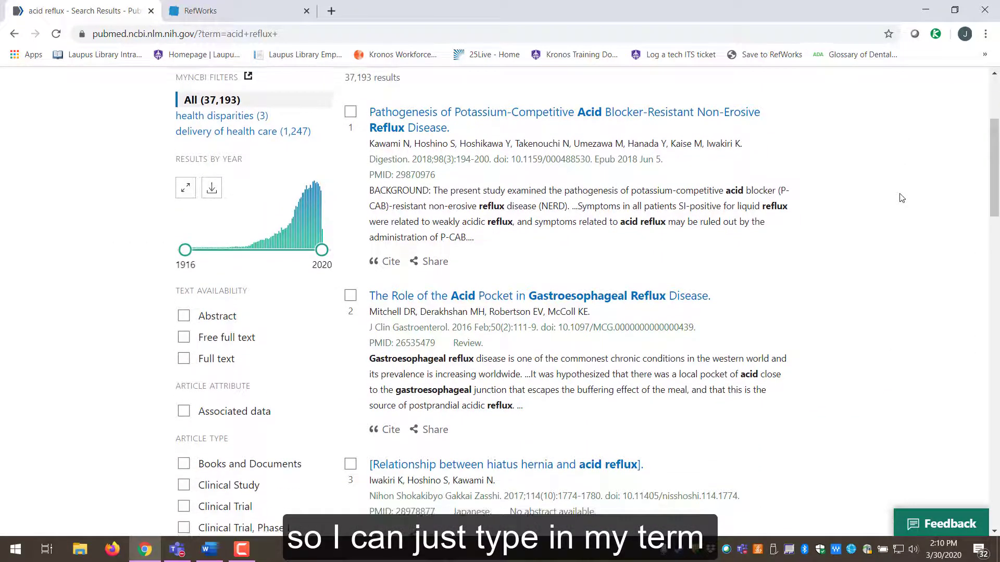
{"action": "scroll", "coordinate": [901, 198], "scroll_direction": "down", "scroll_amount": 1}
{"action": "scroll", "coordinate": [901, 197], "scroll_direction": "up", "scroll_amount": 3}
{"action": "scroll", "coordinate": [902, 198], "scroll_direction": "down", "scroll_amount": 2}
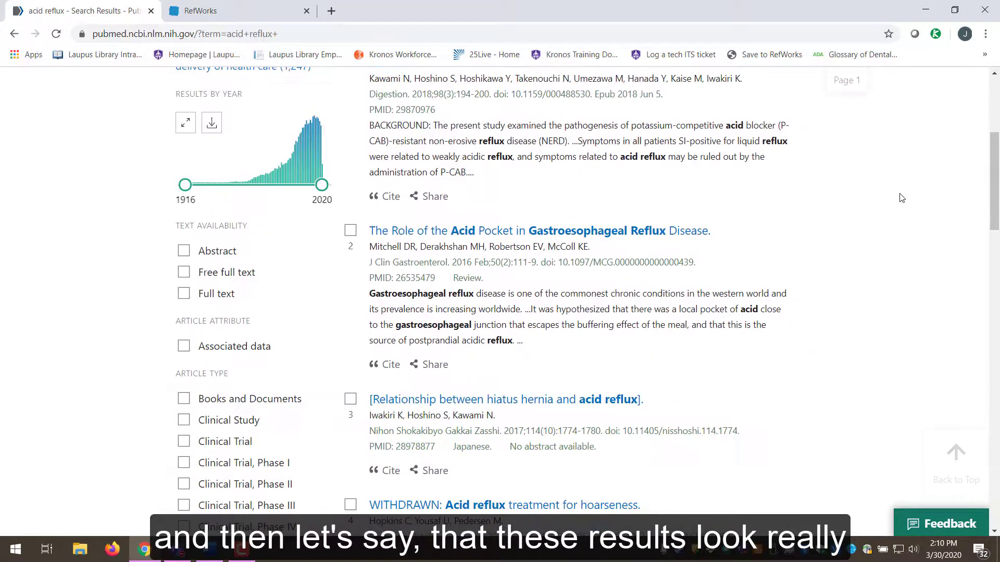
{"action": "scroll", "coordinate": [901, 198], "scroll_direction": "down", "scroll_amount": 6}
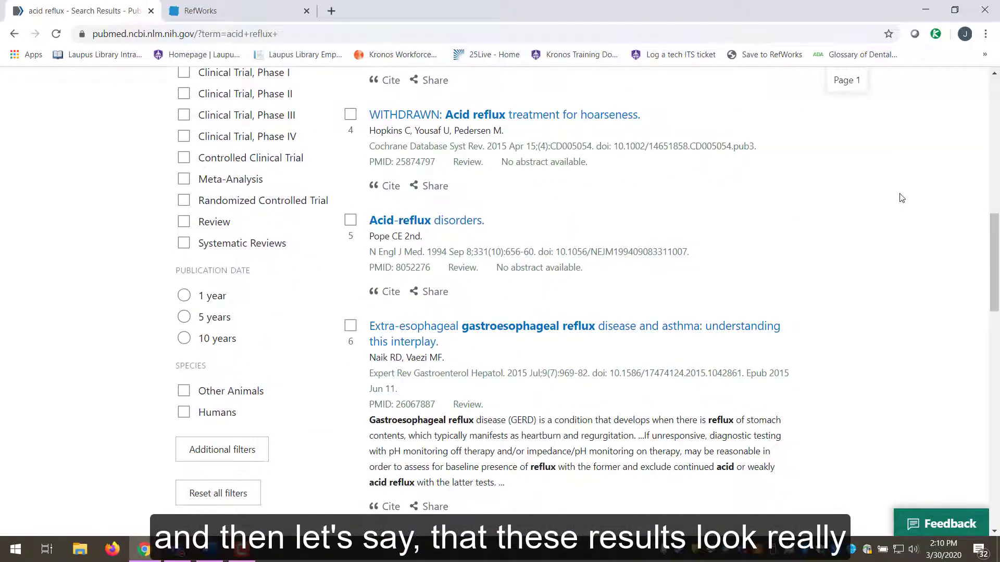
{"action": "scroll", "coordinate": [901, 198], "scroll_direction": "down", "scroll_amount": 4}
{"action": "scroll", "coordinate": [901, 198], "scroll_direction": "up", "scroll_amount": 8}
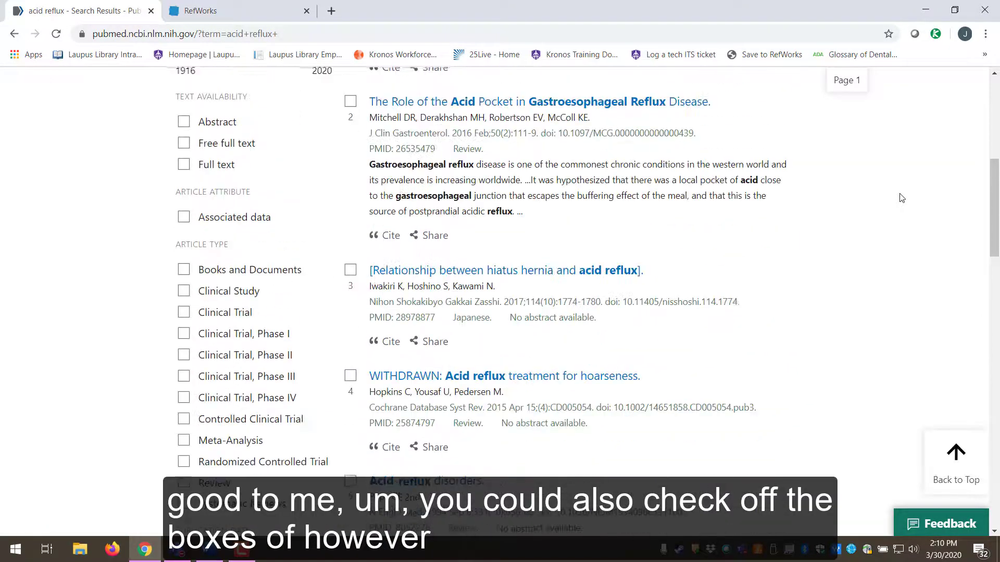
{"action": "scroll", "coordinate": [901, 198], "scroll_direction": "up", "scroll_amount": 4}
{"action": "left_click", "coordinate": [351, 177]}
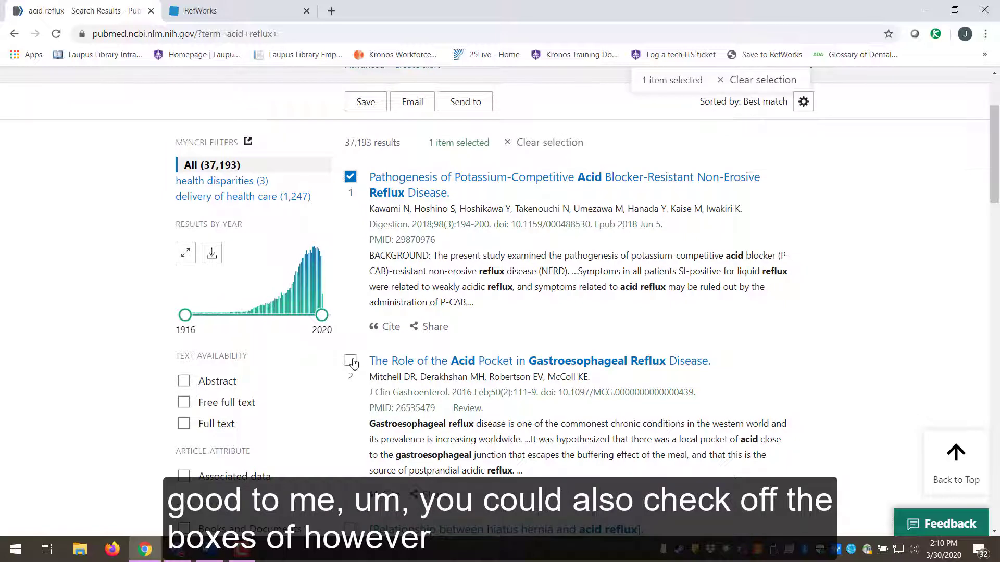
{"action": "left_click", "coordinate": [351, 361]}
{"action": "scroll", "coordinate": [353, 396], "scroll_direction": "down", "scroll_amount": 1}
{"action": "left_click", "coordinate": [351, 463]}
- Tick result 5 'Acid-reflux disorders' and result 6, leaving the withdrawn fourth result unticked
{"action": "scroll", "coordinate": [360, 443], "scroll_direction": "down", "scroll_amount": 3}
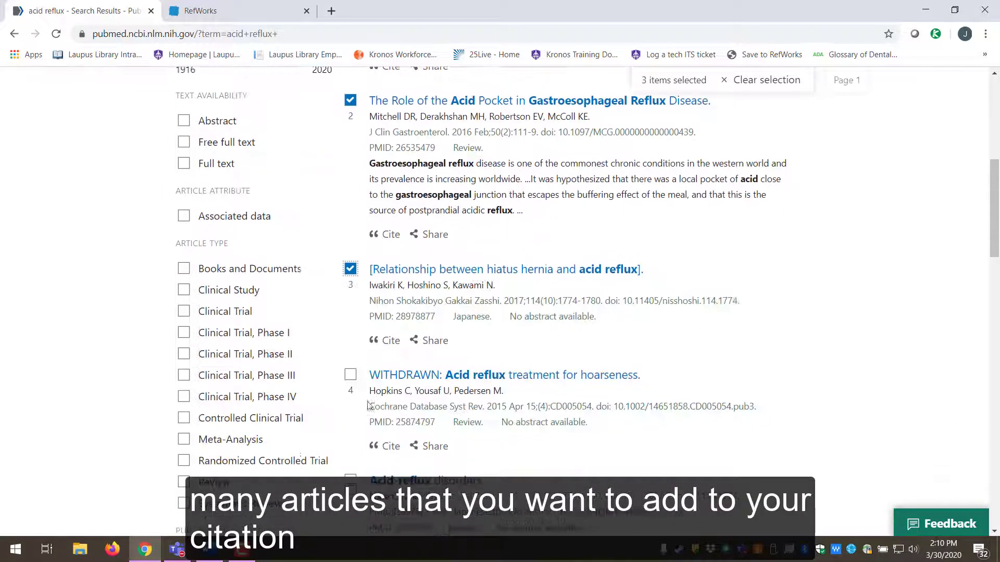
{"action": "left_click", "coordinate": [350, 375]}
{"action": "left_click", "coordinate": [350, 375]}
{"action": "left_click", "coordinate": [351, 480]}
{"action": "scroll", "coordinate": [349, 484], "scroll_direction": "down", "scroll_amount": 2}
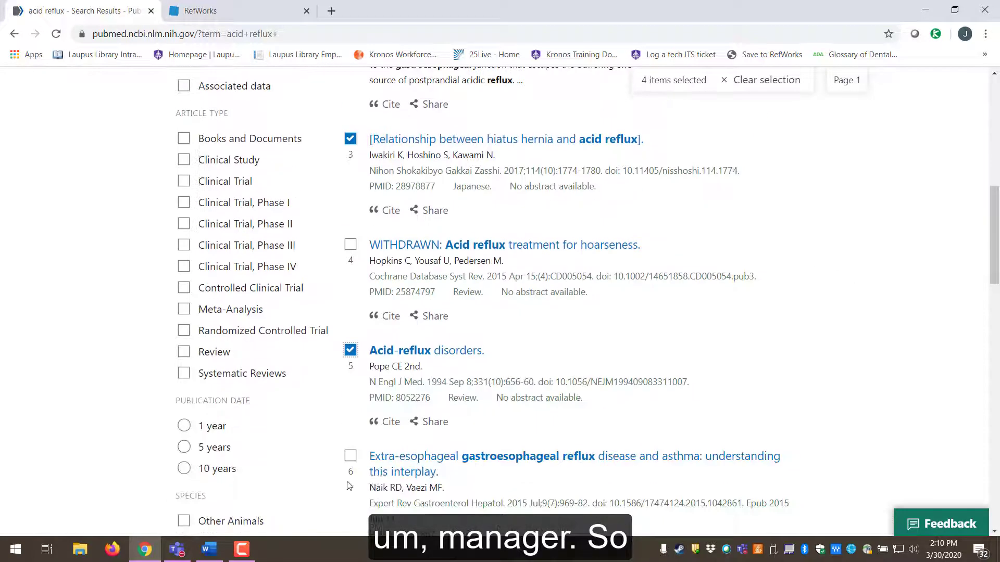
{"action": "left_click", "coordinate": [350, 457]}
{"action": "scroll", "coordinate": [872, 262], "scroll_direction": "up", "scroll_amount": 5}
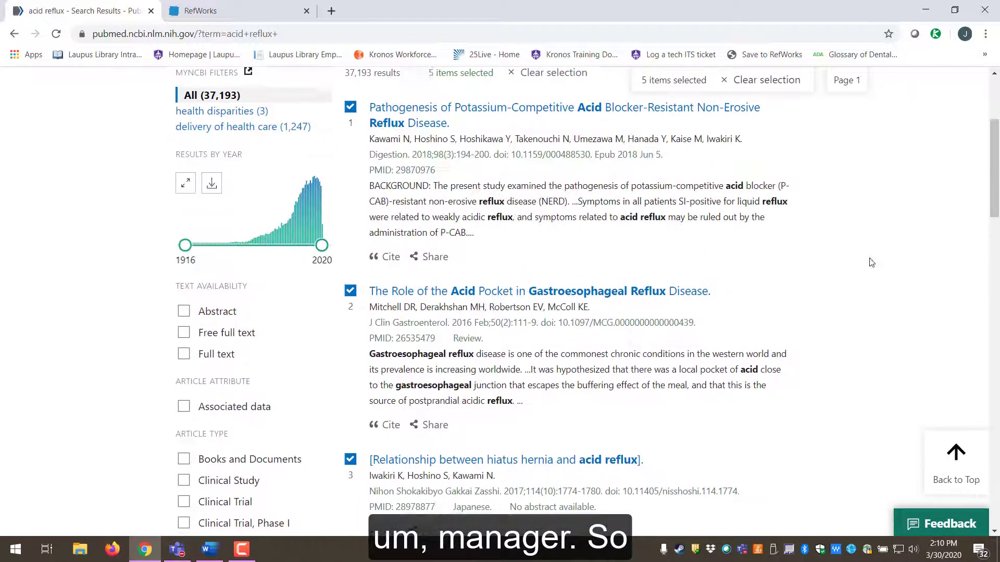
{"action": "scroll", "coordinate": [910, 221], "scroll_direction": "up", "scroll_amount": 3}
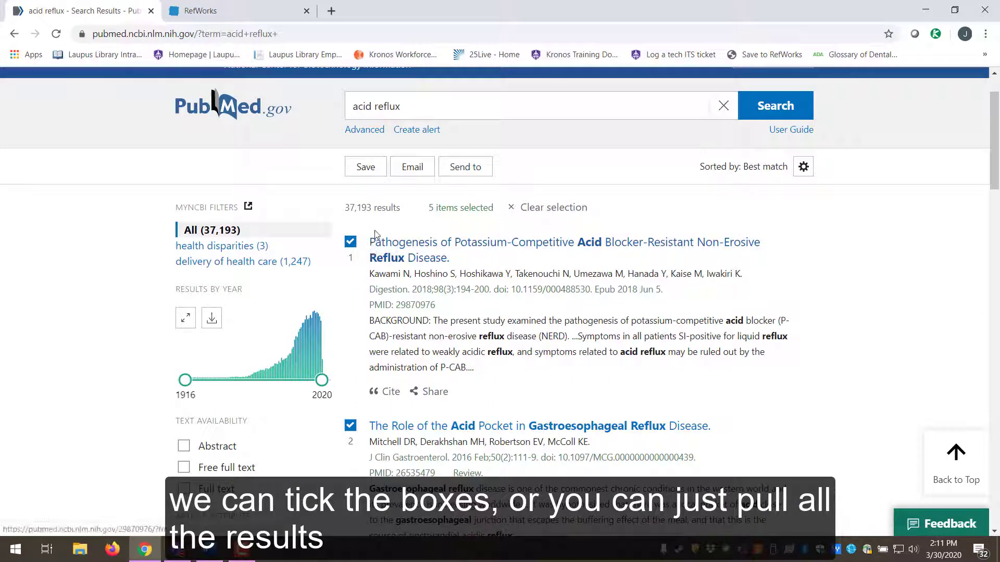
- Export the 5 selected articles via Send to > Citation manager as a .nbib file
{"action": "left_click", "coordinate": [471, 173]}
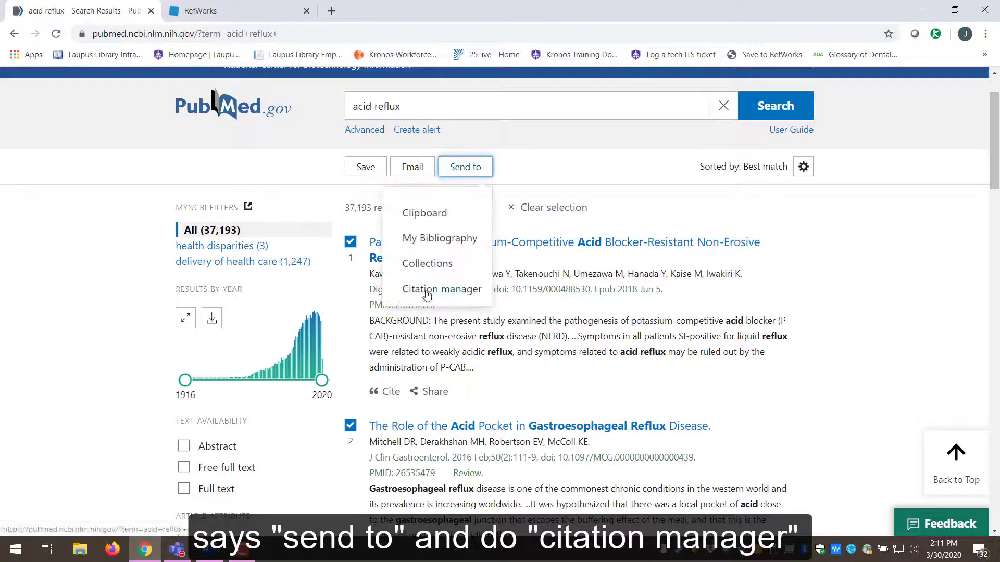
{"action": "left_click", "coordinate": [427, 292]}
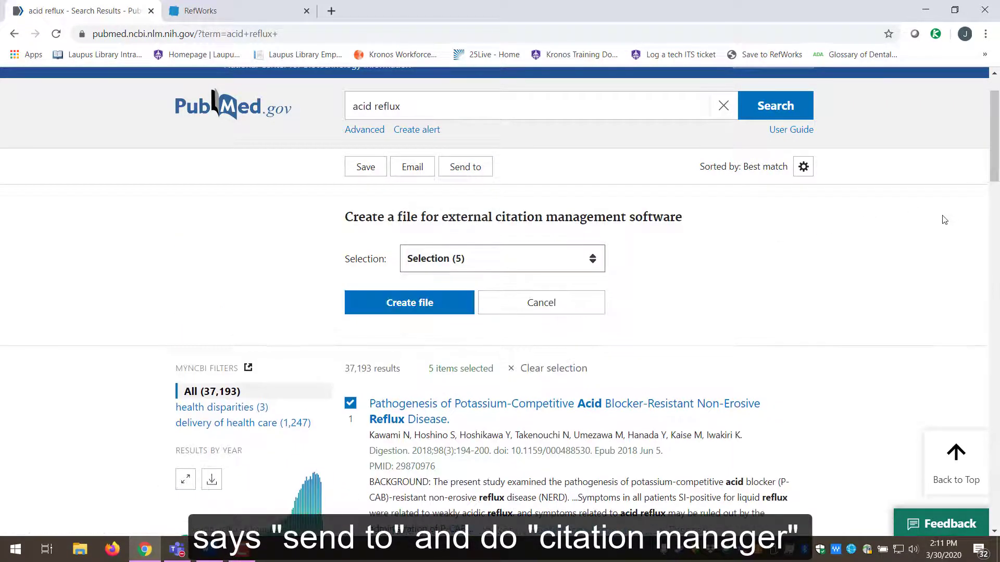
{"action": "left_click", "coordinate": [572, 258]}
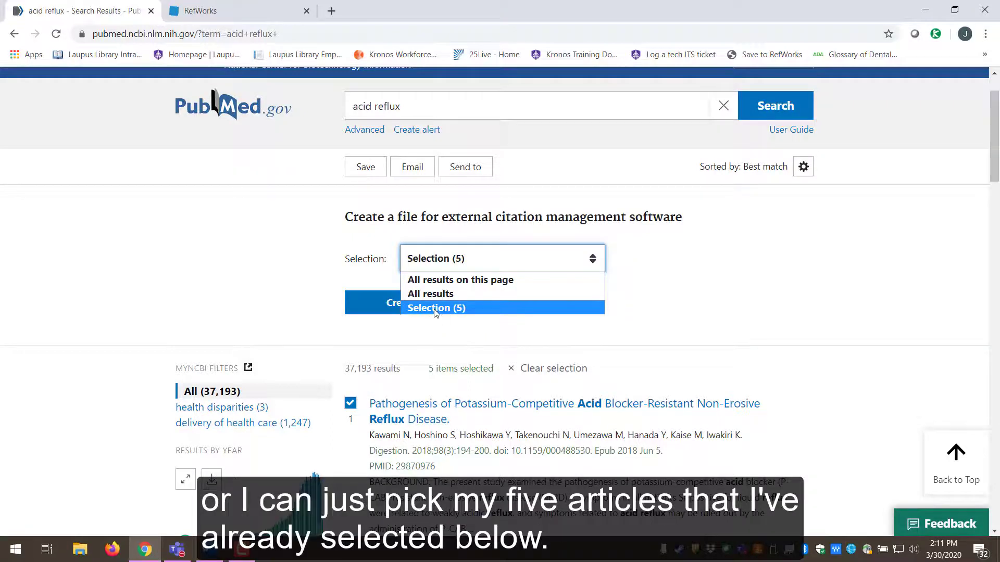
{"action": "left_click", "coordinate": [436, 309]}
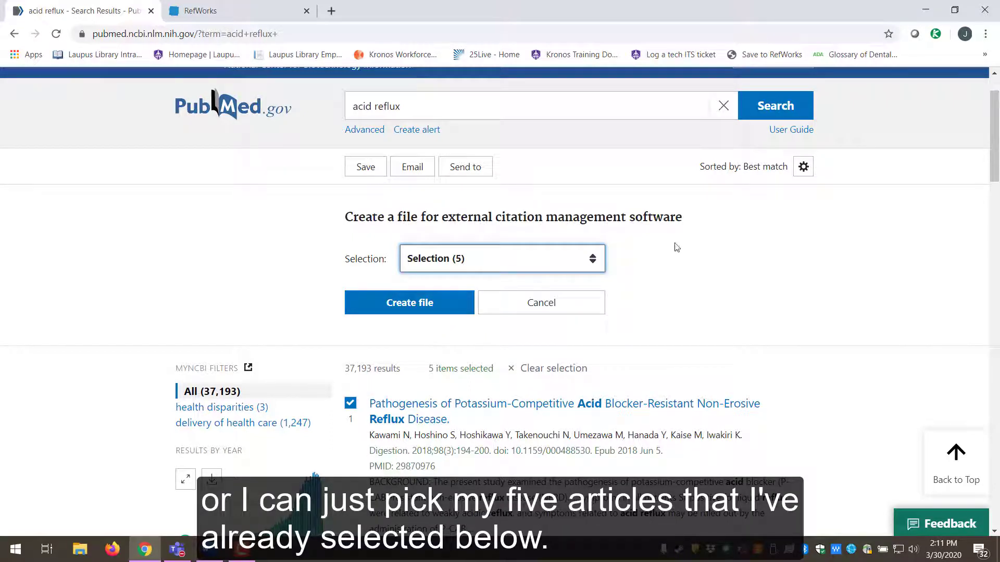
{"action": "left_click", "coordinate": [415, 311]}
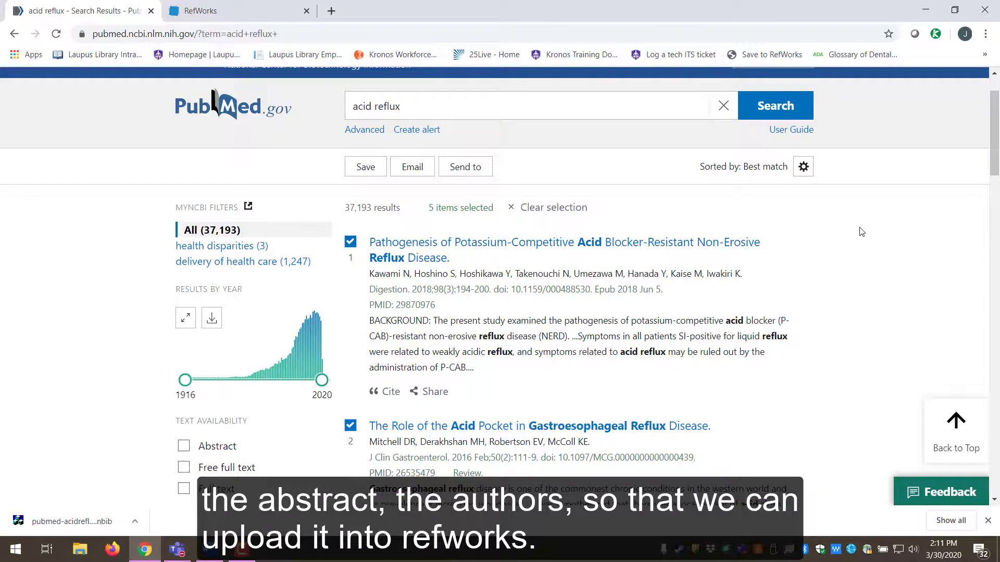
- In the RefWorks tab, choose Add > Import references
{"action": "left_click", "coordinate": [263, 15]}
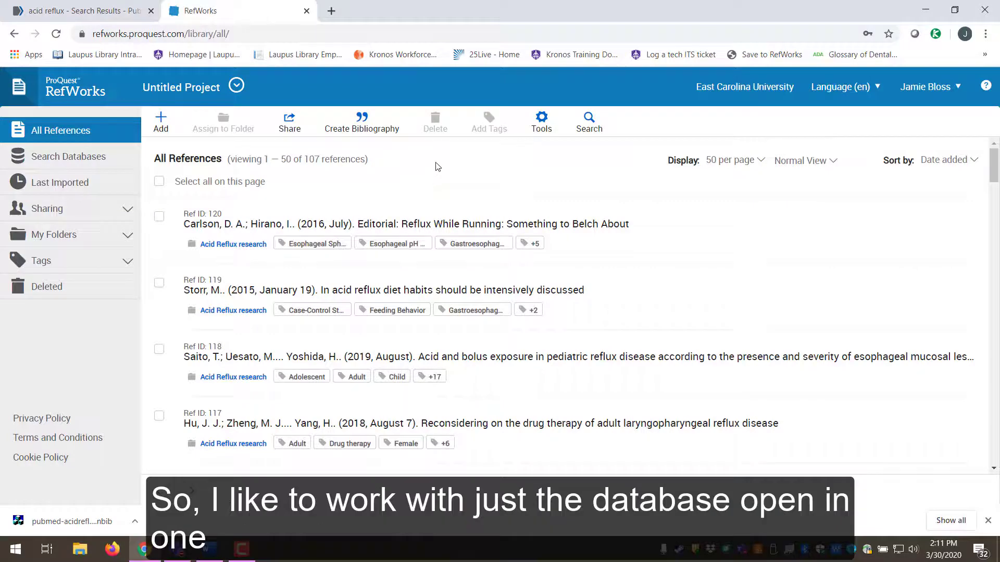
{"action": "left_click", "coordinate": [18, 12]}
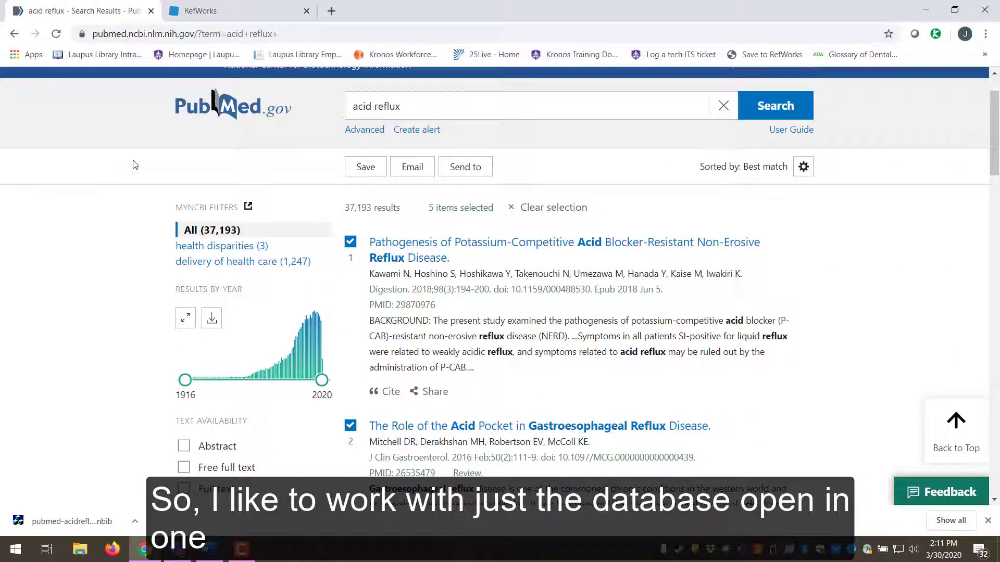
{"action": "left_click", "coordinate": [240, 12]}
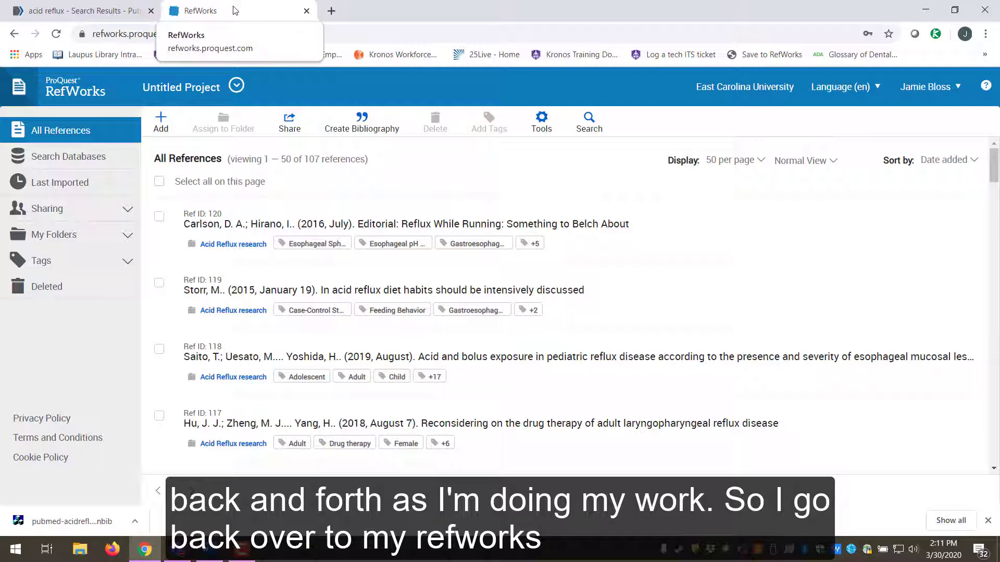
{"action": "left_click", "coordinate": [162, 127]}
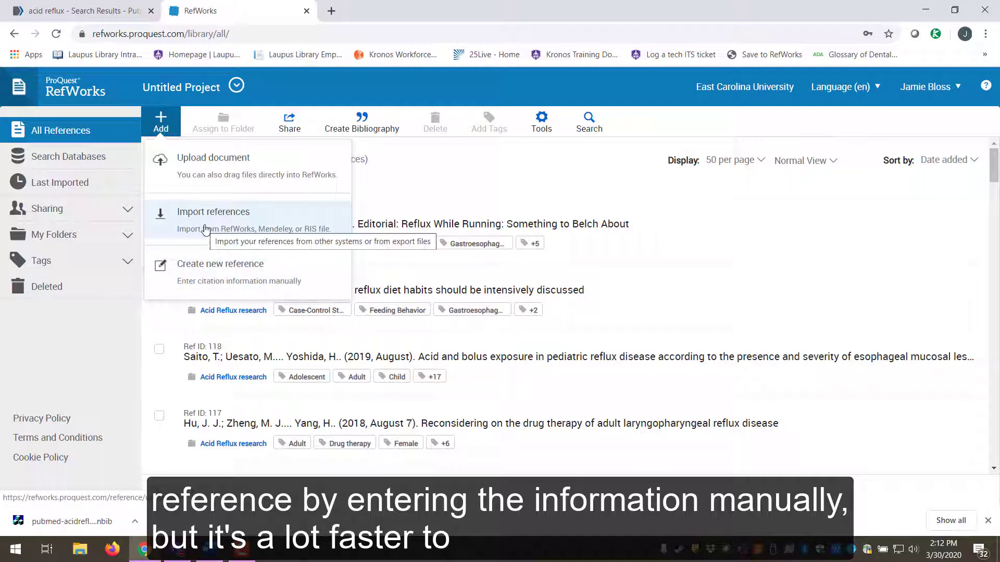
{"action": "left_click", "coordinate": [223, 218]}
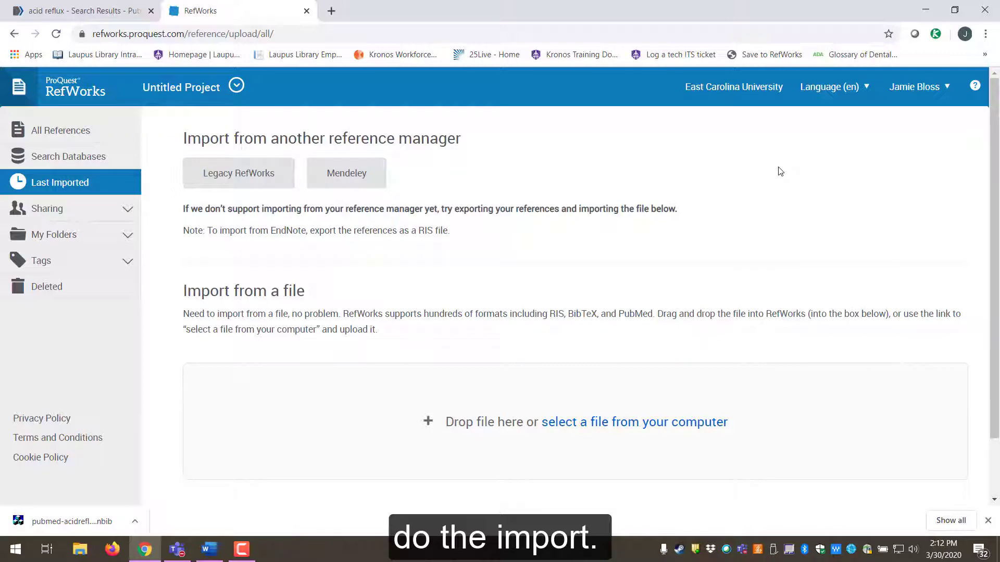
- Import the downloaded pubmed-acidreflux-set (1) file as NLM PubMed without assigning a folder
{"action": "scroll", "coordinate": [616, 236], "scroll_direction": "down", "scroll_amount": 2}
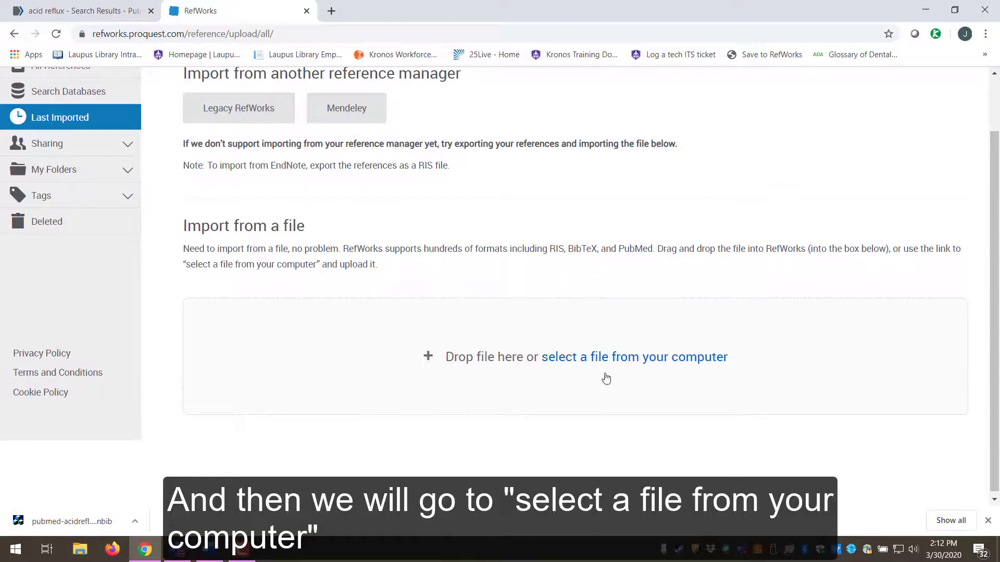
{"action": "left_click", "coordinate": [620, 361]}
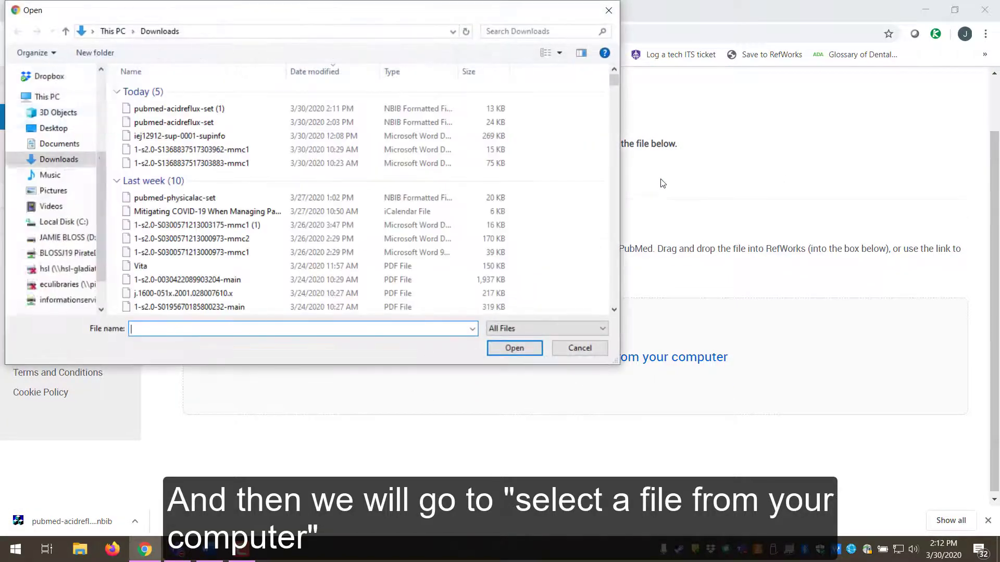
{"action": "left_click", "coordinate": [56, 112]}
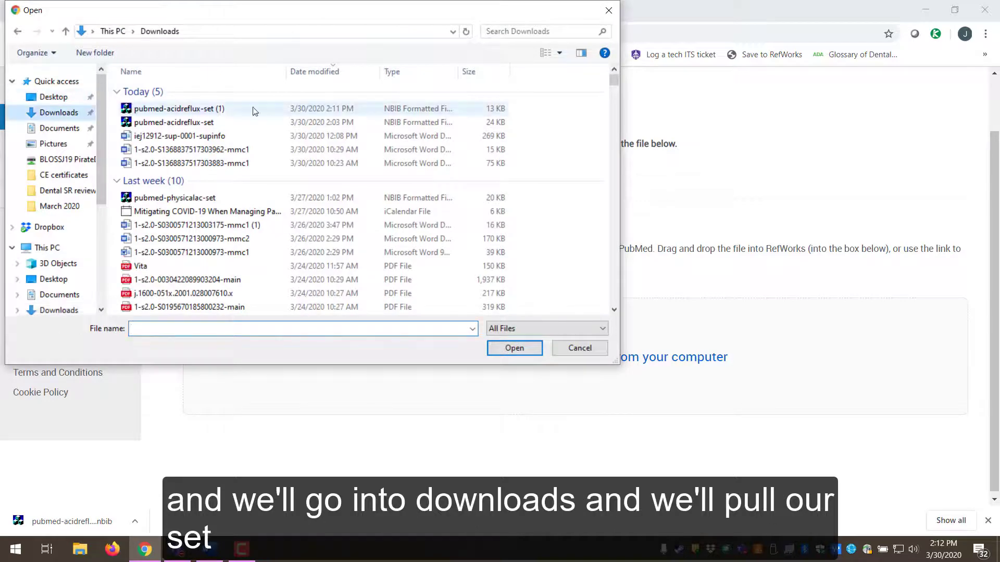
{"action": "left_click", "coordinate": [161, 109]}
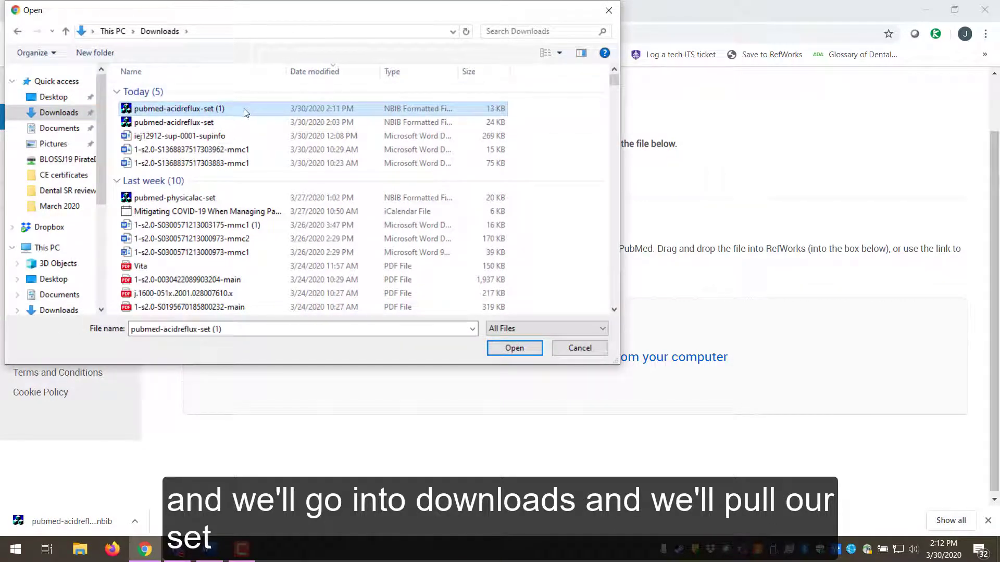
{"action": "left_click", "coordinate": [496, 352]}
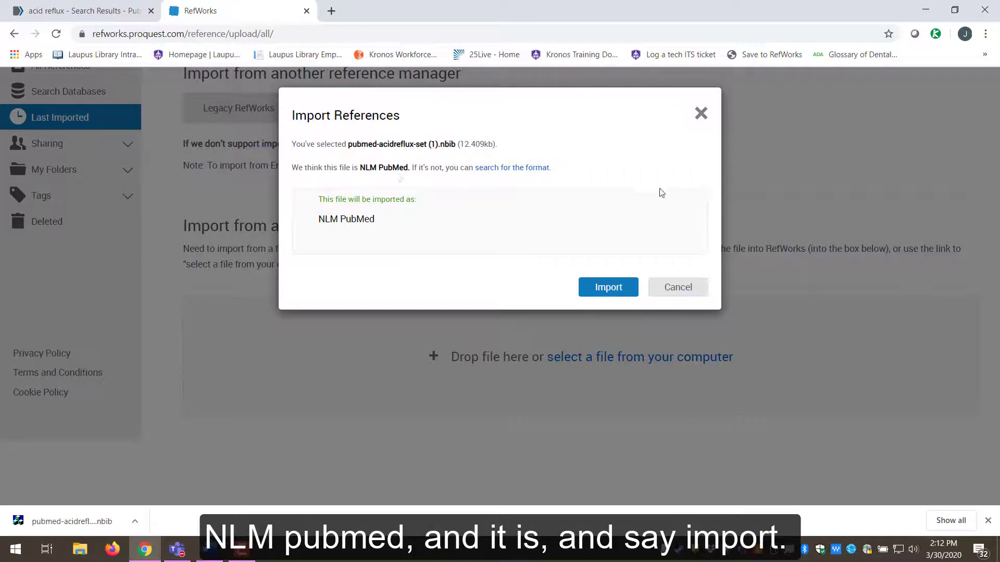
{"action": "left_click", "coordinate": [607, 289]}
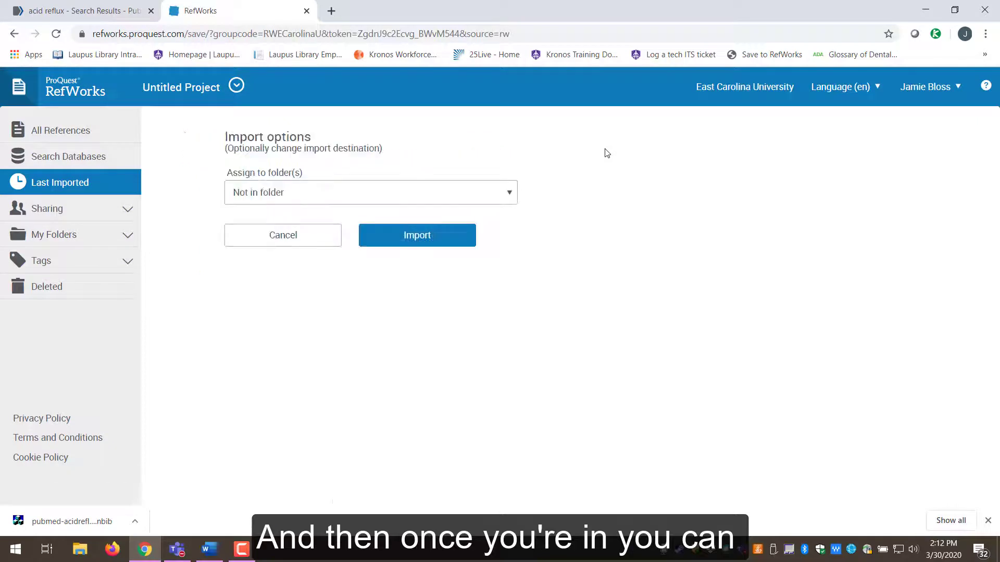
{"action": "left_click", "coordinate": [327, 191]}
{"action": "left_click", "coordinate": [328, 192]}
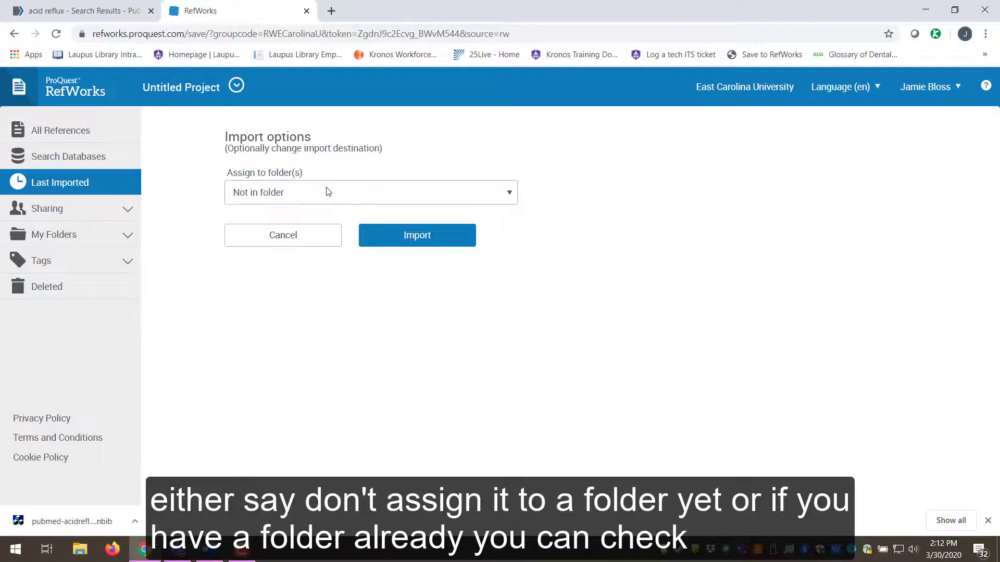
{"action": "left_click", "coordinate": [329, 192]}
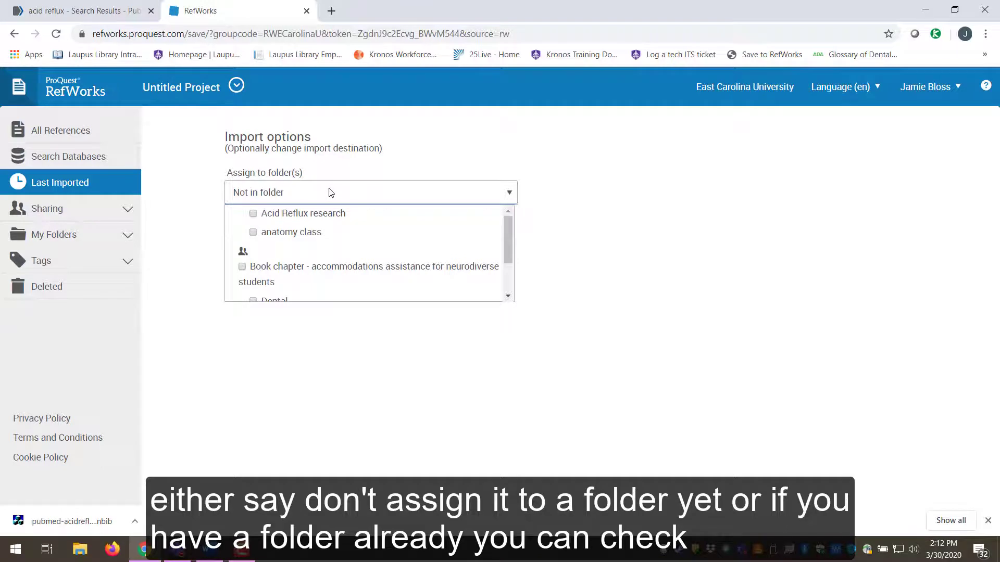
{"action": "left_click", "coordinate": [368, 165]}
{"action": "left_click", "coordinate": [390, 243]}
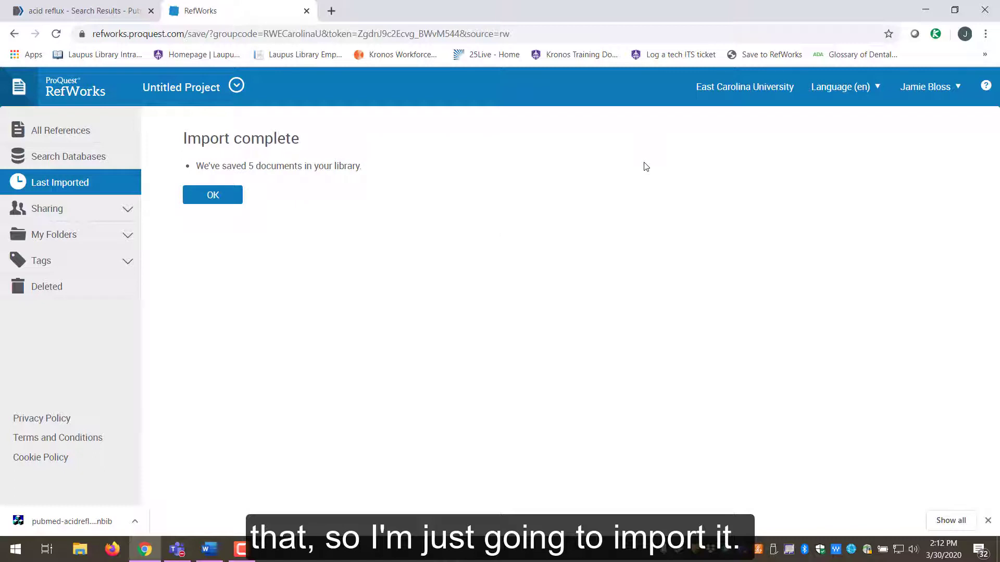
- Dismiss the import confirmation and select the newly imported references, Refs 125 through 121
{"action": "left_click", "coordinate": [212, 196]}
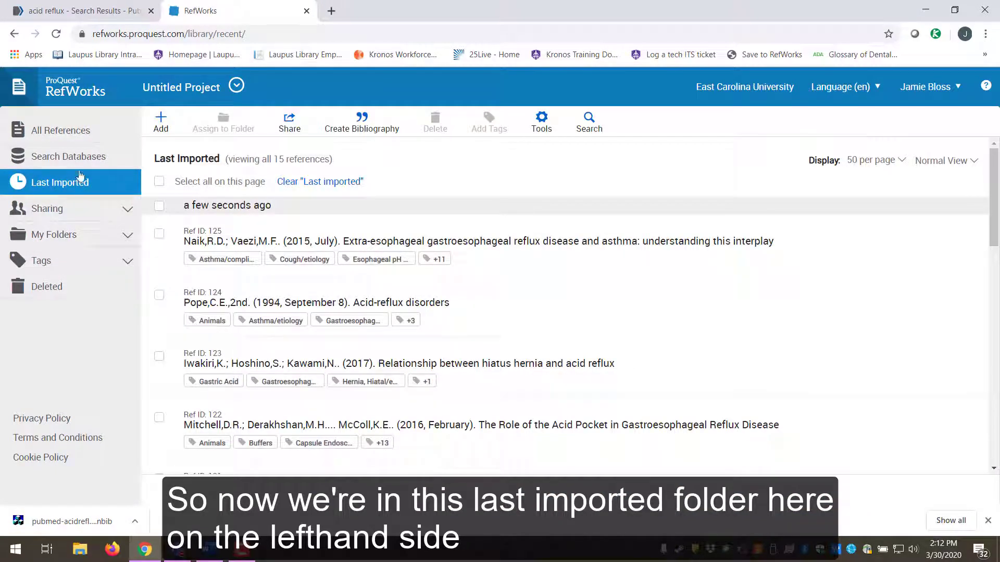
{"action": "scroll", "coordinate": [339, 325], "scroll_direction": "down", "scroll_amount": 4}
{"action": "scroll", "coordinate": [340, 326], "scroll_direction": "up", "scroll_amount": 4}
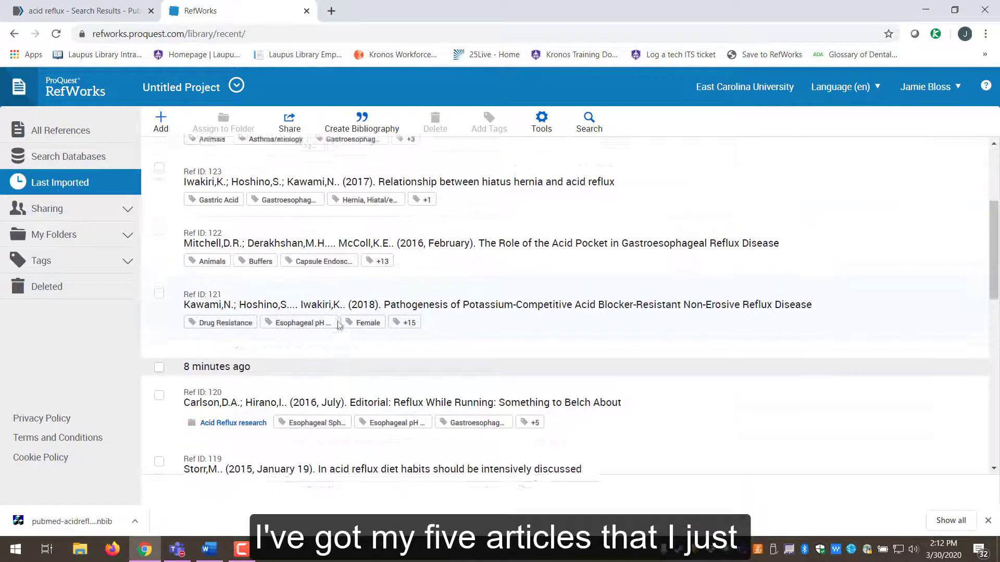
{"action": "left_click", "coordinate": [159, 234]}
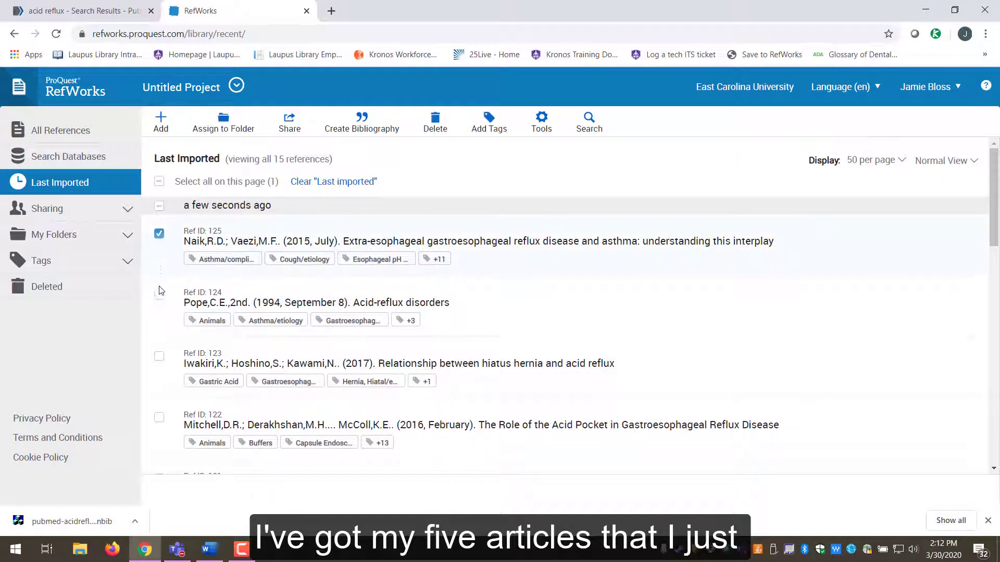
{"action": "left_click", "coordinate": [159, 295]}
{"action": "scroll", "coordinate": [157, 246], "scroll_direction": "down", "scroll_amount": 3}
{"action": "left_click", "coordinate": [159, 226]}
{"action": "left_click", "coordinate": [158, 287]}
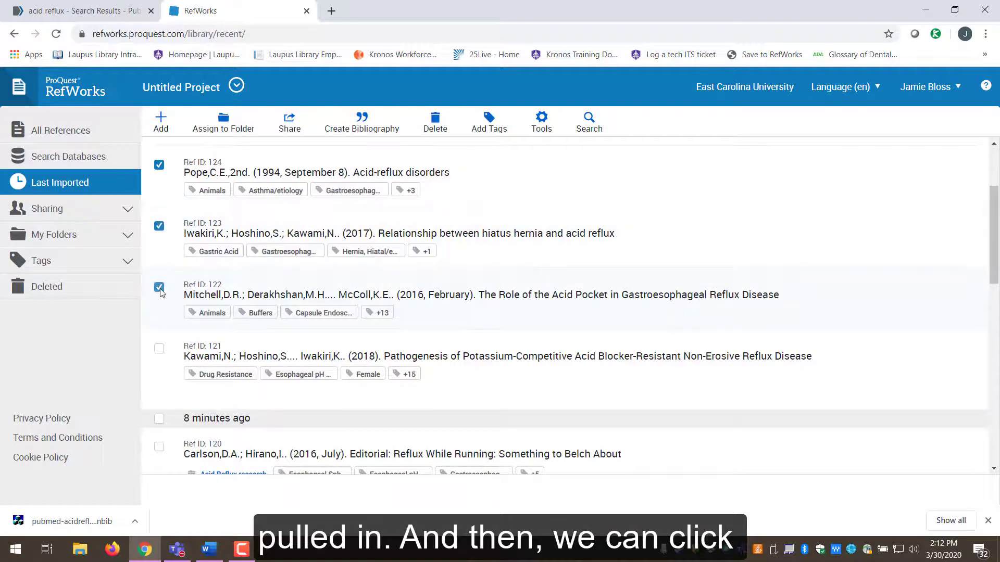
{"action": "left_click", "coordinate": [159, 349]}
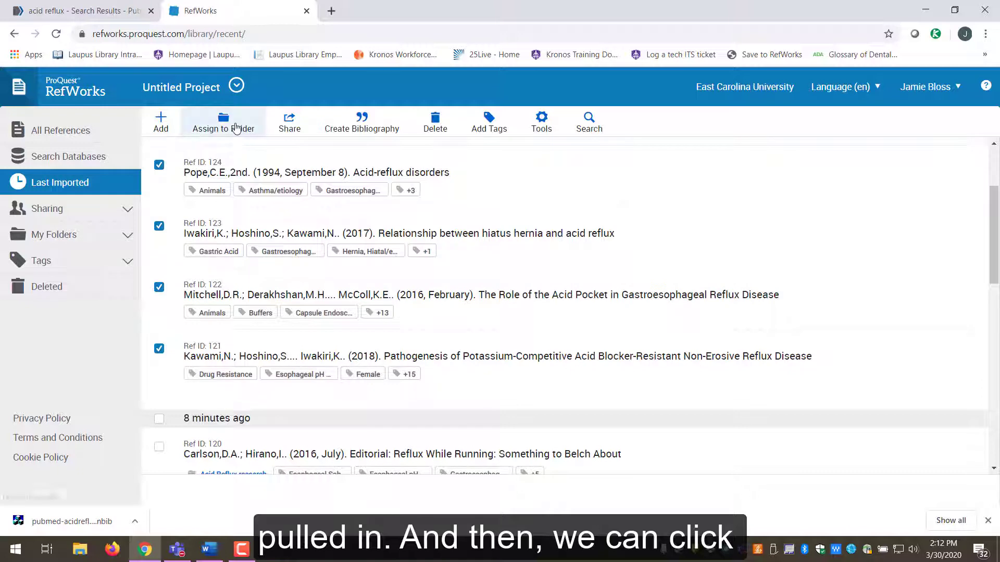
- Assign the five selected references to the Acid Reflux research folder
{"action": "left_click", "coordinate": [234, 128]}
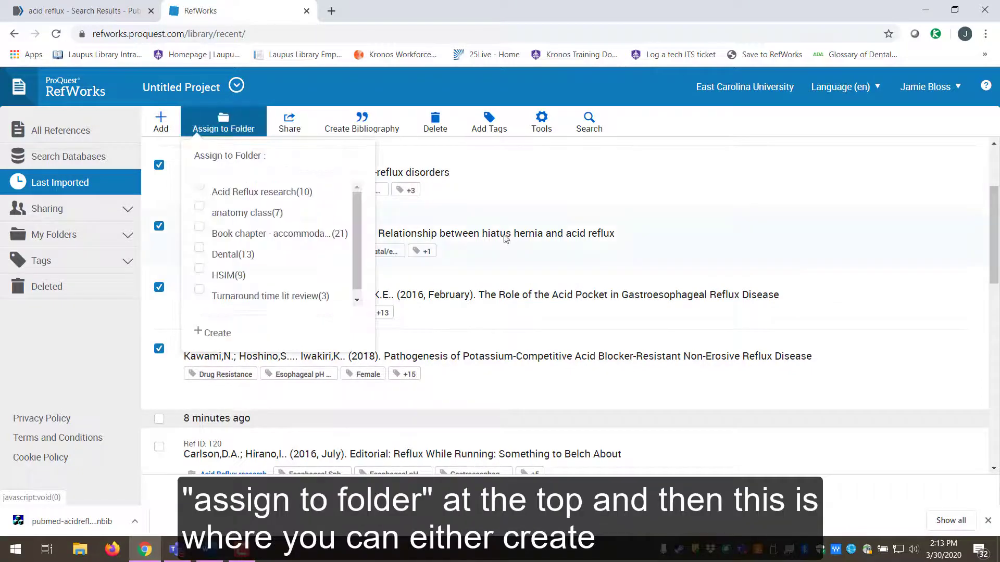
{"action": "scroll", "coordinate": [343, 233], "scroll_direction": "down", "scroll_amount": 1}
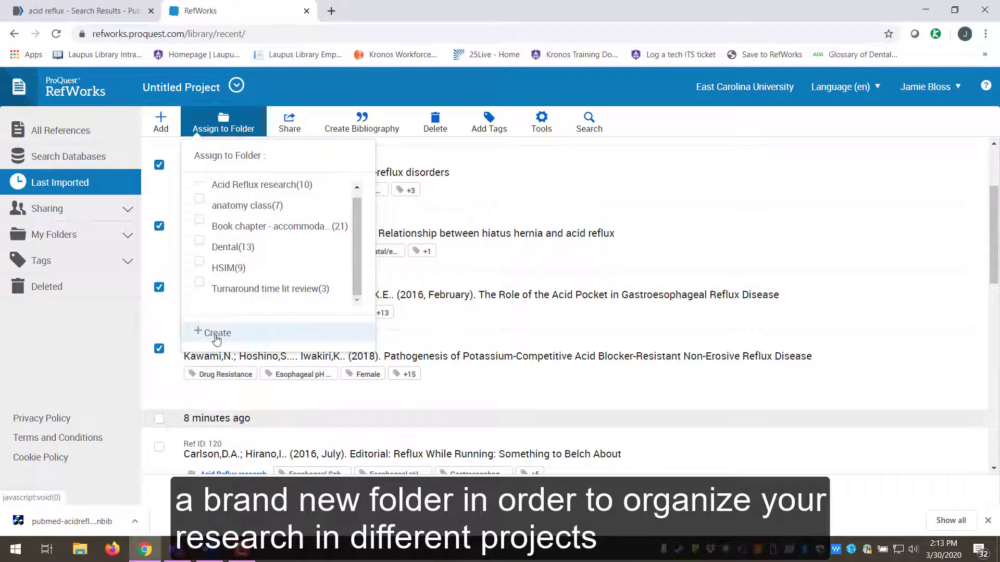
{"action": "scroll", "coordinate": [361, 255], "scroll_direction": "up", "scroll_amount": 1}
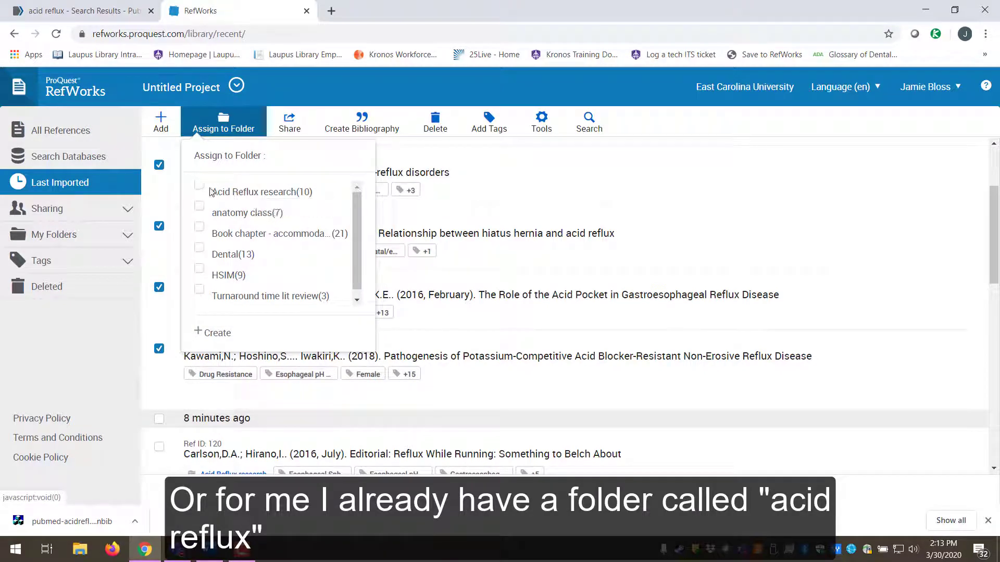
{"action": "left_click", "coordinate": [260, 195]}
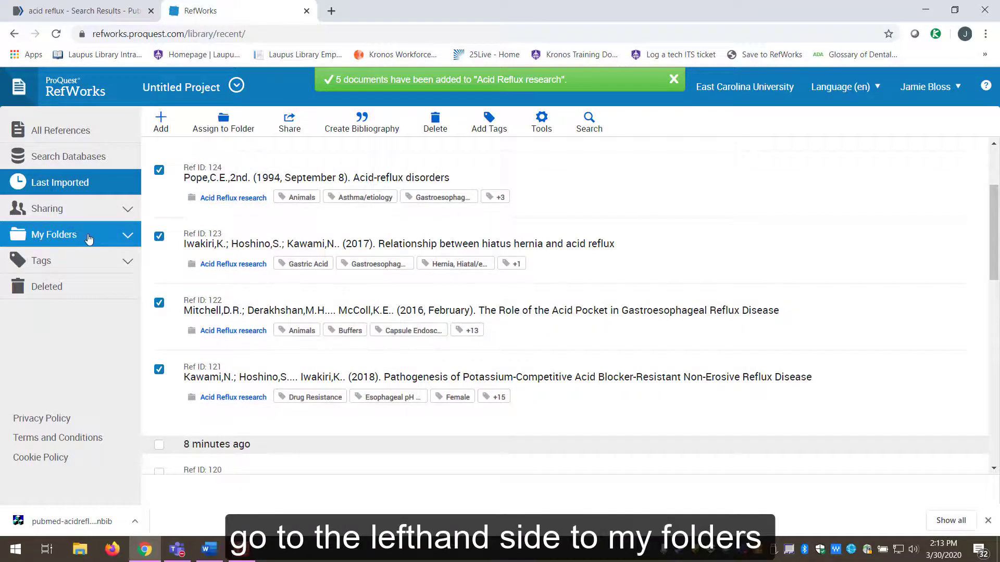
- Check My Folders shows Acid Reflux research with 15 references, then return to PubMed's results
{"action": "left_click", "coordinate": [68, 235]}
{"action": "left_click_drag", "start_coordinate": [133, 269], "coordinate": [133, 312]}
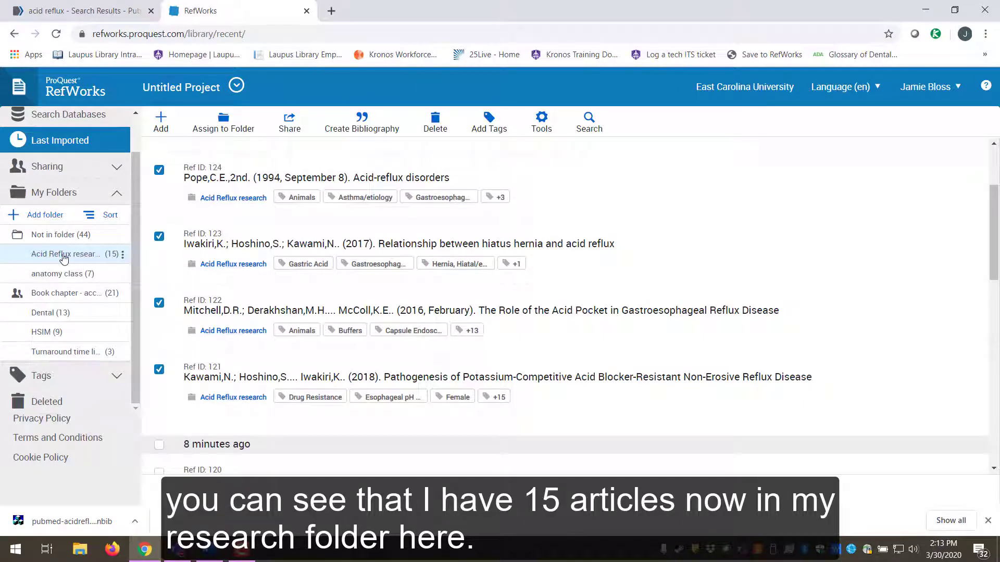
{"action": "left_click", "coordinate": [44, 219]}
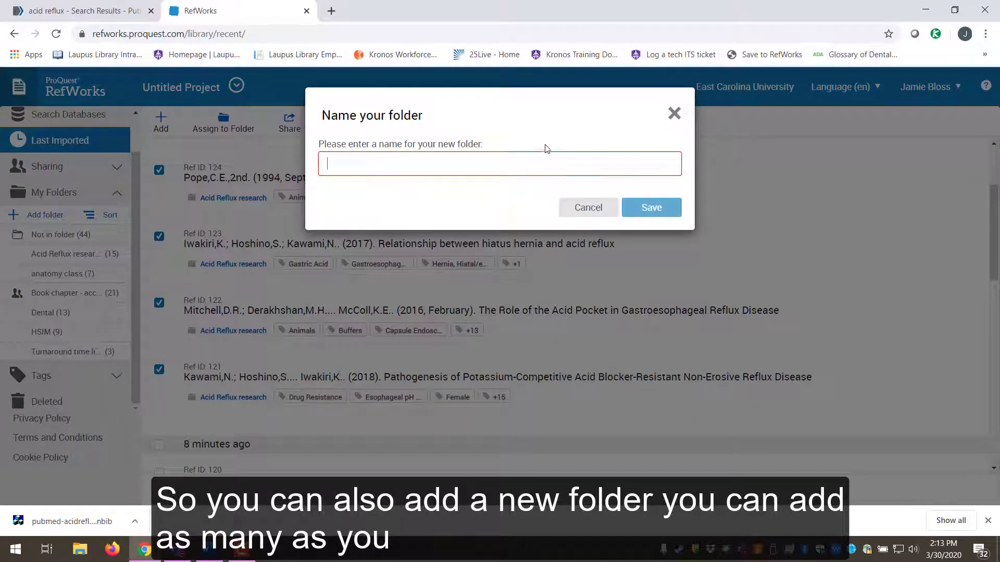
{"action": "left_click", "coordinate": [675, 114]}
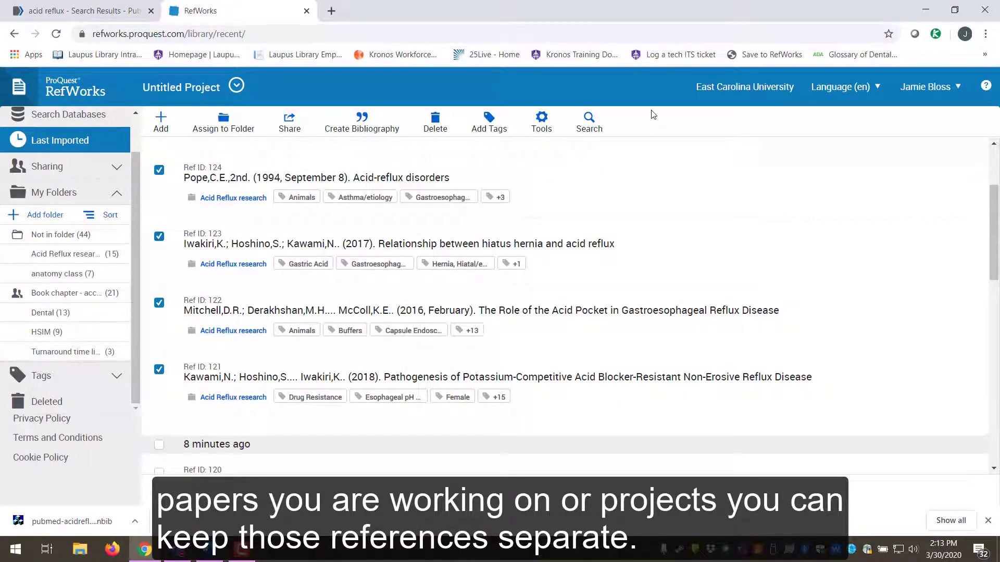
{"action": "left_click", "coordinate": [59, 7]}
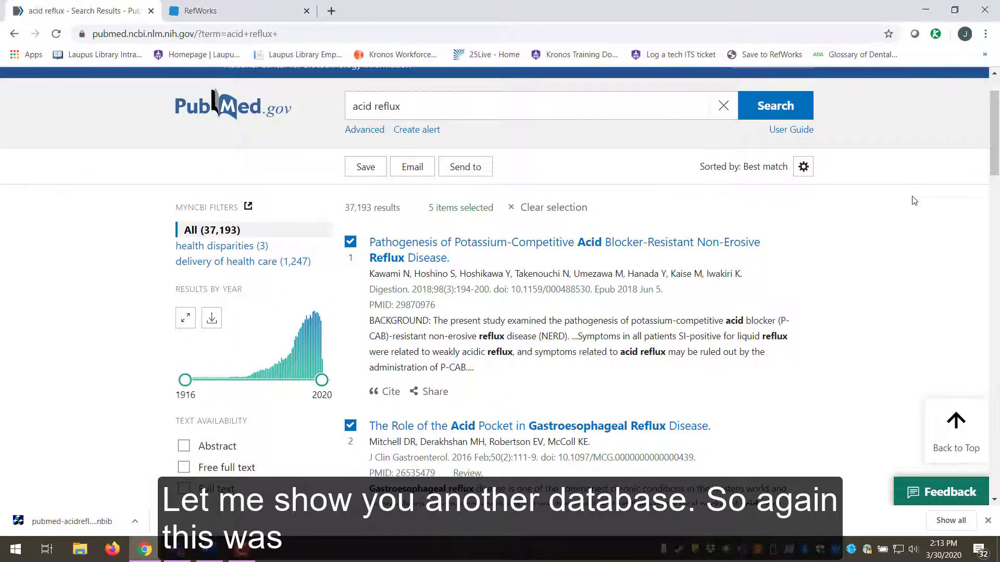
- Open the potassium-competitive acid blocker article in PubMed, then bring up RefWorks' Add options
{"action": "left_click", "coordinate": [465, 169]}
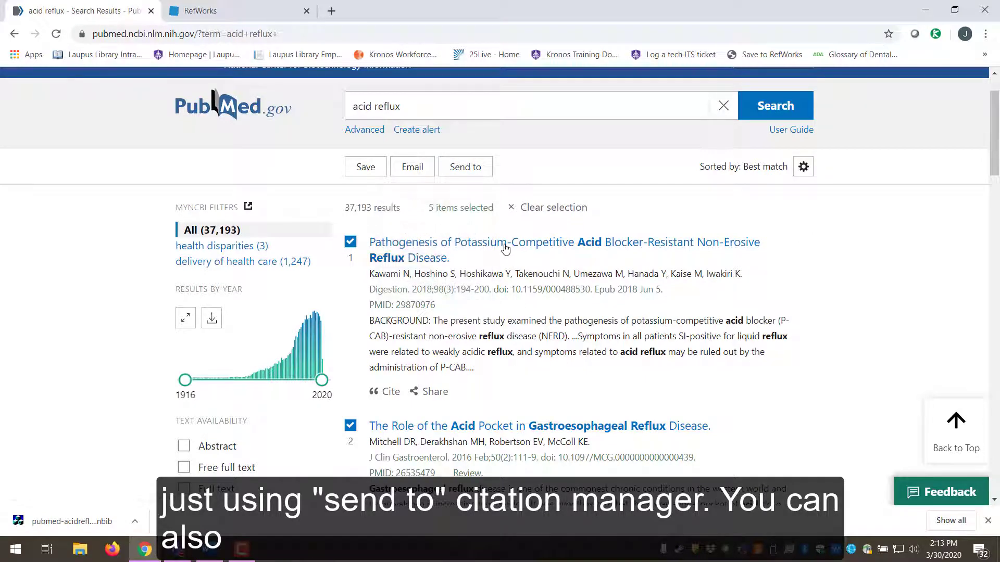
{"action": "left_click", "coordinate": [503, 249]}
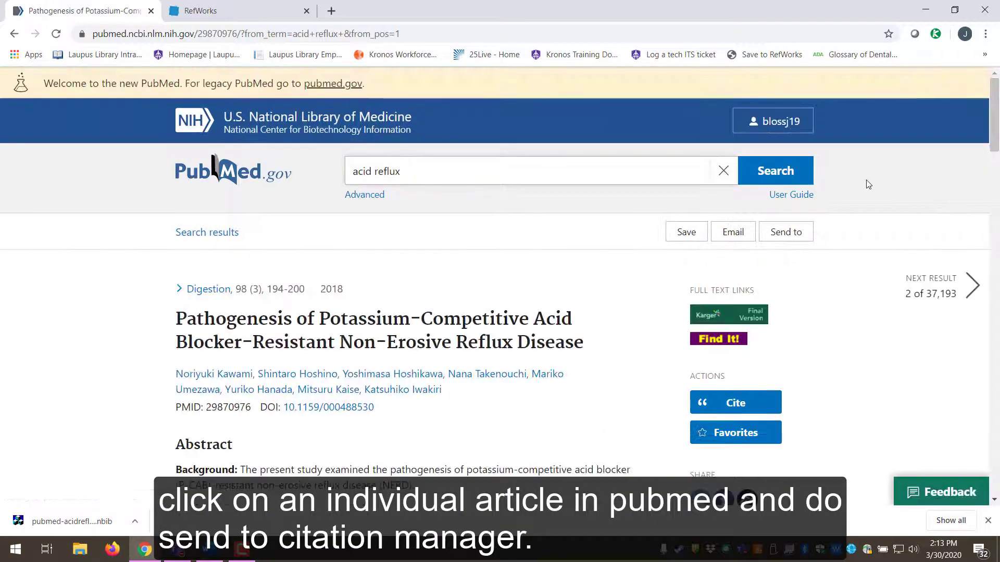
{"action": "left_click", "coordinate": [794, 234]}
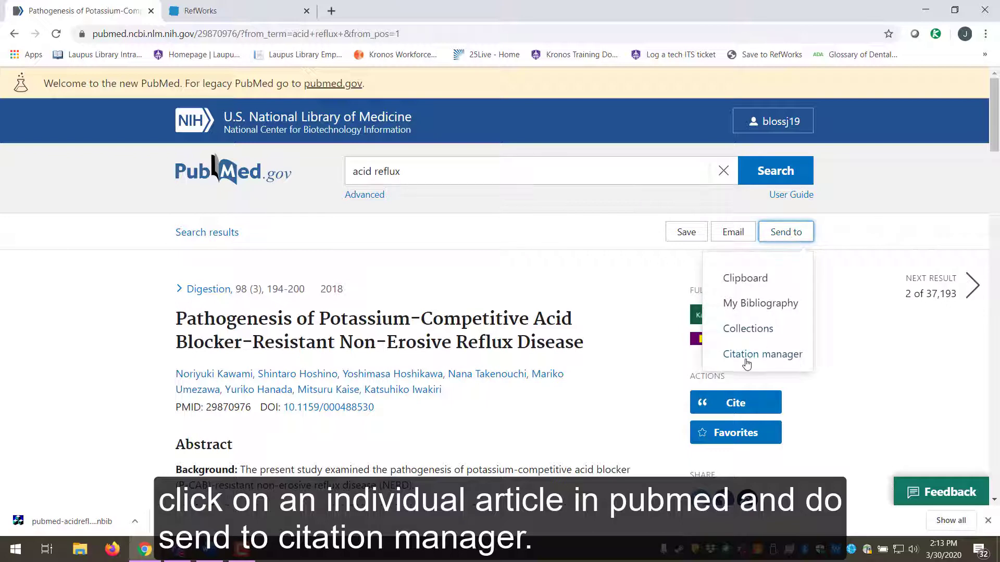
{"action": "left_click", "coordinate": [854, 282]}
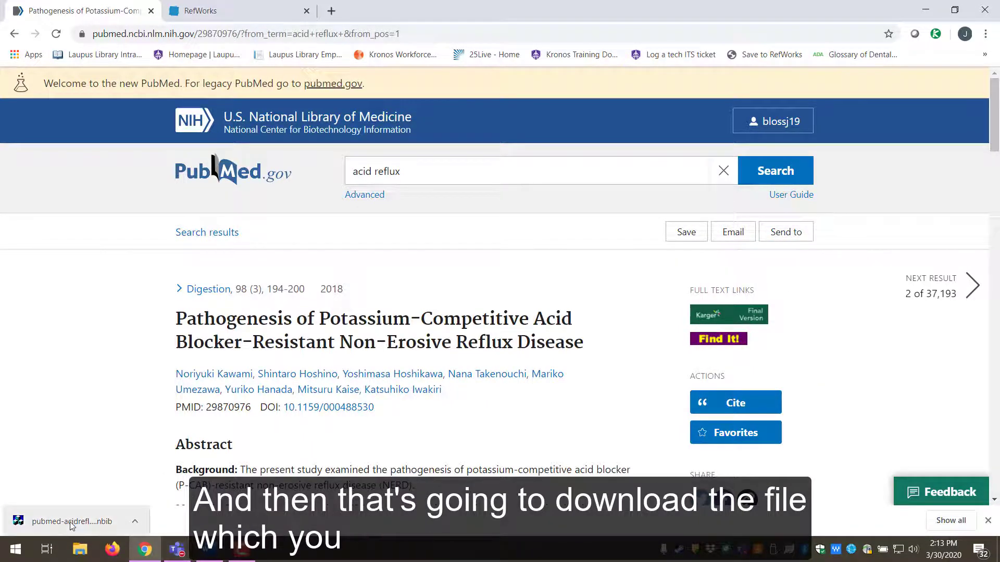
{"action": "left_click", "coordinate": [203, 10]}
{"action": "left_click", "coordinate": [160, 121]}
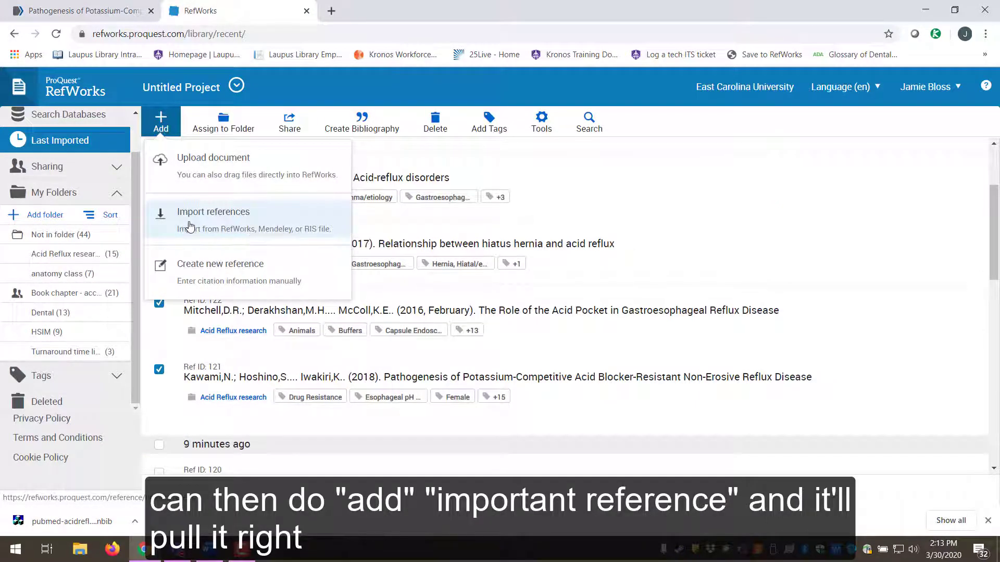
- Go from PubMed to the Laupus Health Sciences Library homepage and launch CINAHL
{"action": "left_click", "coordinate": [84, 10]}
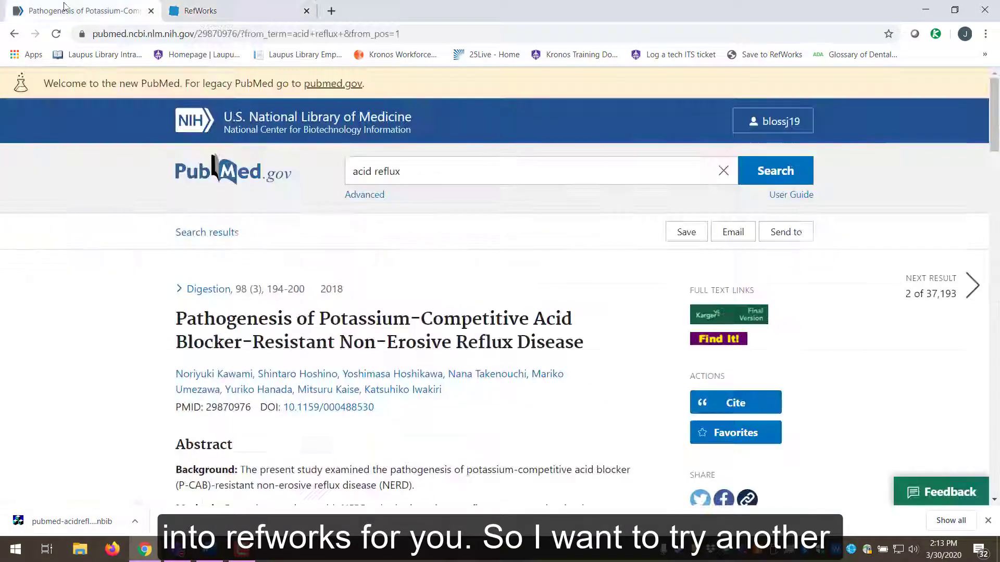
{"action": "left_click", "coordinate": [201, 54]}
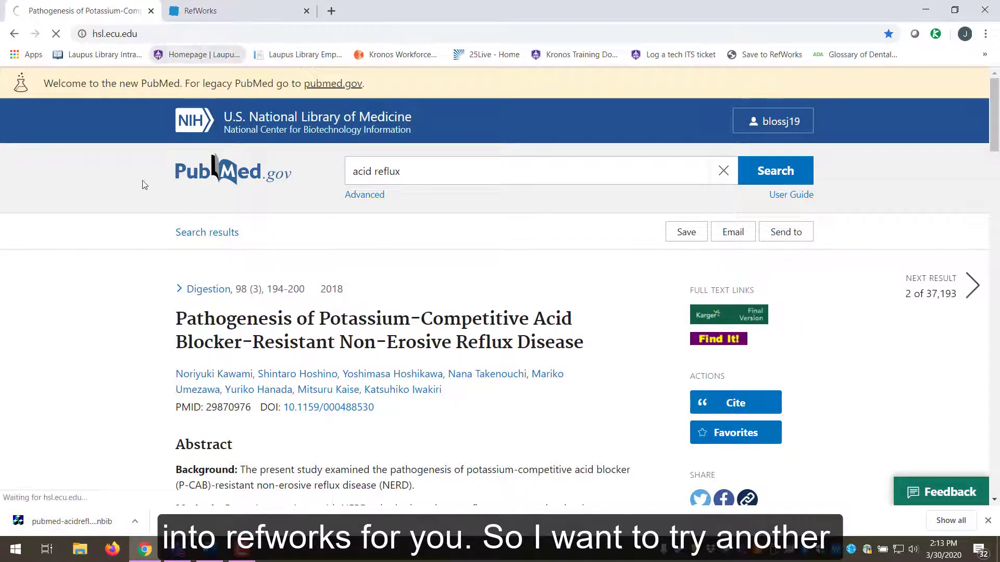
{"action": "scroll", "coordinate": [370, 220], "scroll_direction": "down", "scroll_amount": 5}
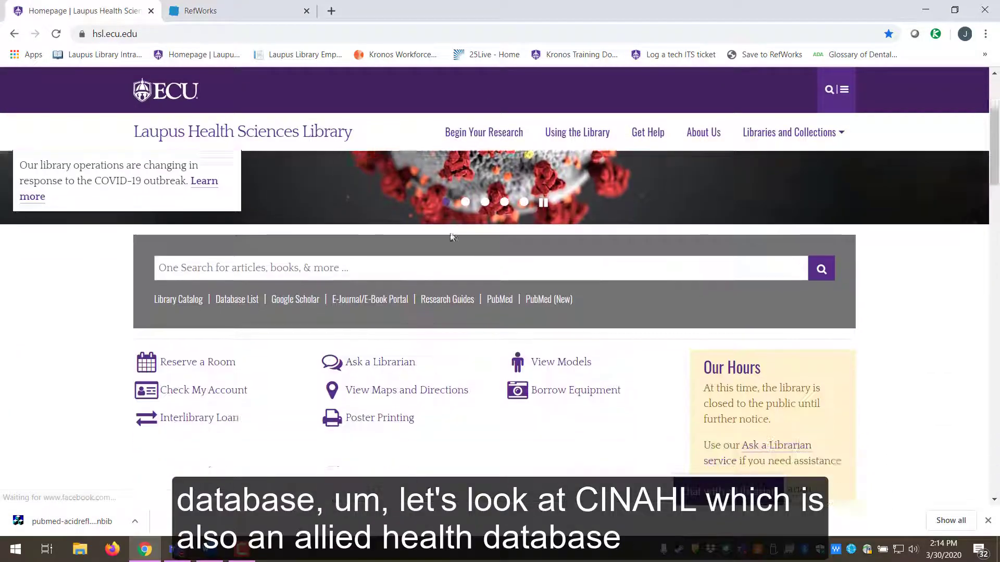
{"action": "scroll", "coordinate": [136, 250], "scroll_direction": "down", "scroll_amount": 5}
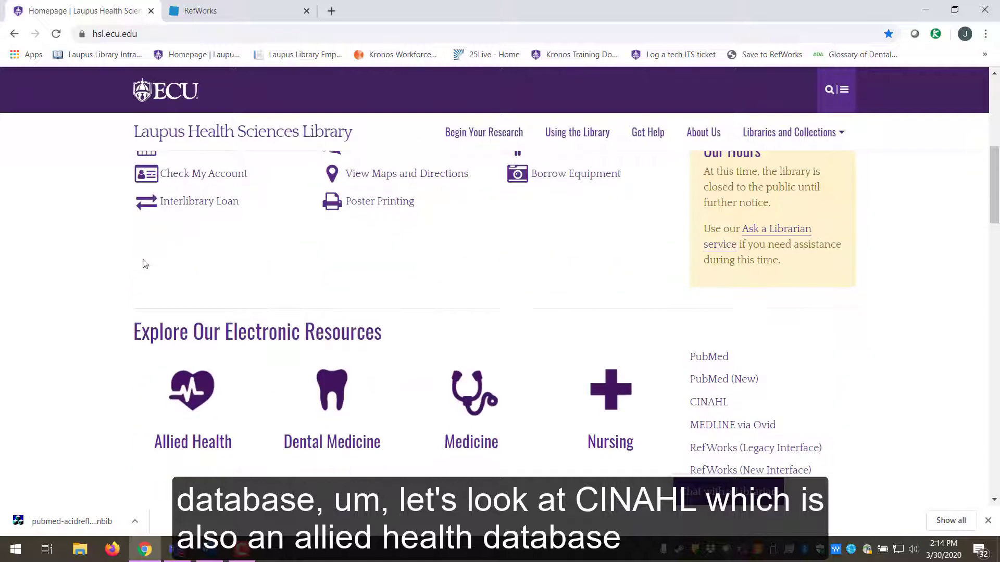
{"action": "left_click", "coordinate": [707, 273]}
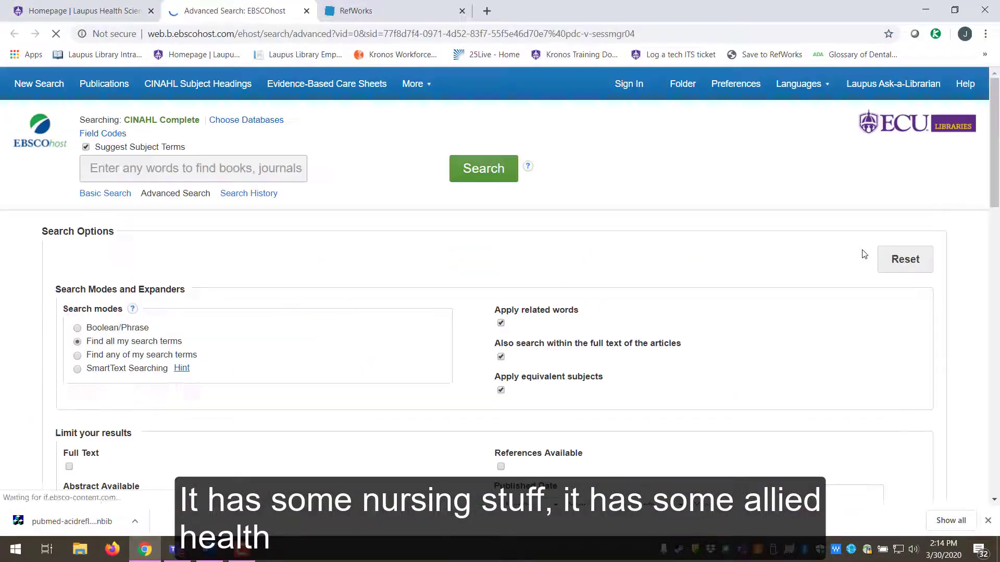
- Search CINAHL with 'acid reflux' as a keyword, returning 6,223 results
{"action": "type", "text": "acid reflux"}
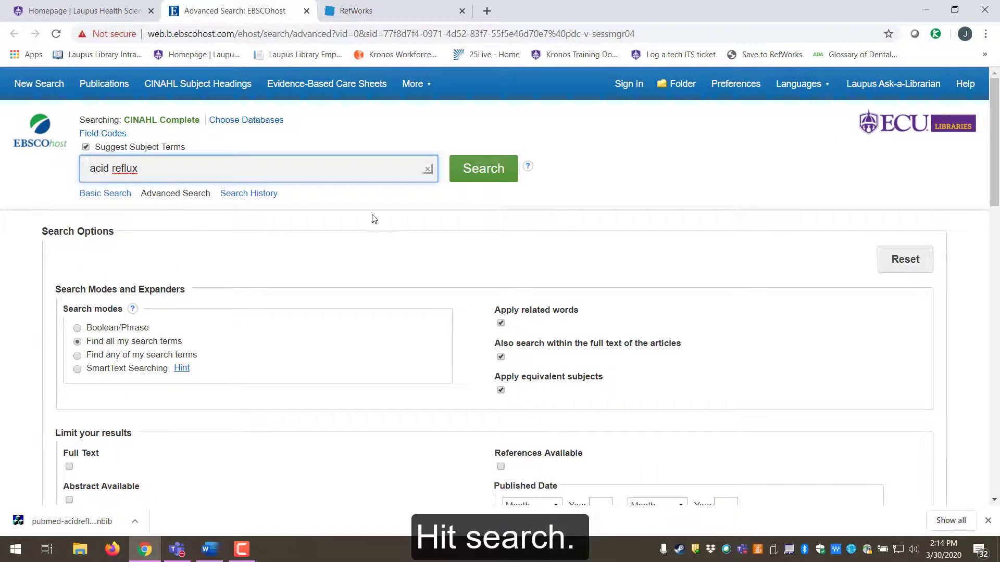
{"action": "left_click", "coordinate": [472, 175]}
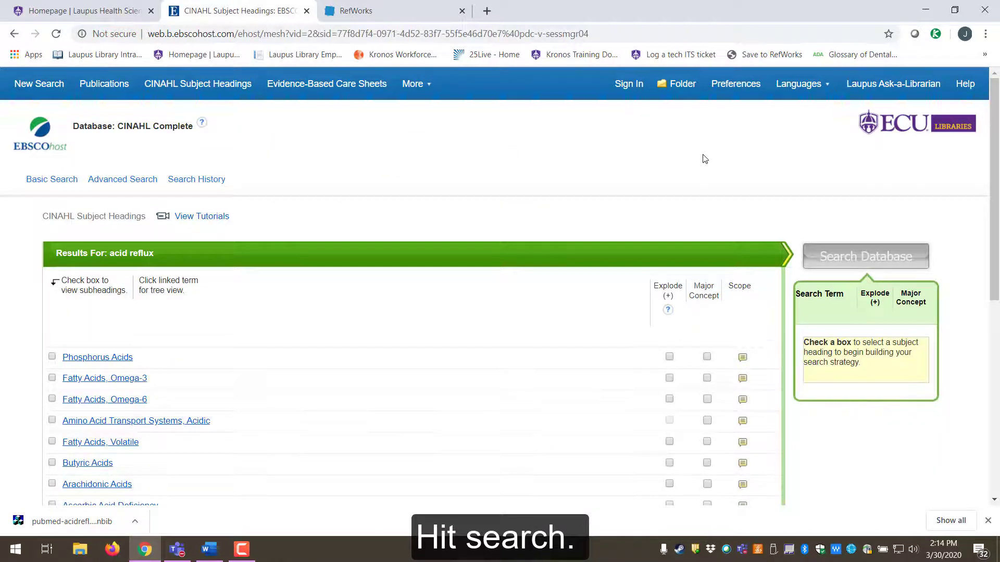
{"action": "scroll", "coordinate": [698, 161], "scroll_direction": "down", "scroll_amount": 2}
{"action": "scroll", "coordinate": [694, 165], "scroll_direction": "down", "scroll_amount": 2}
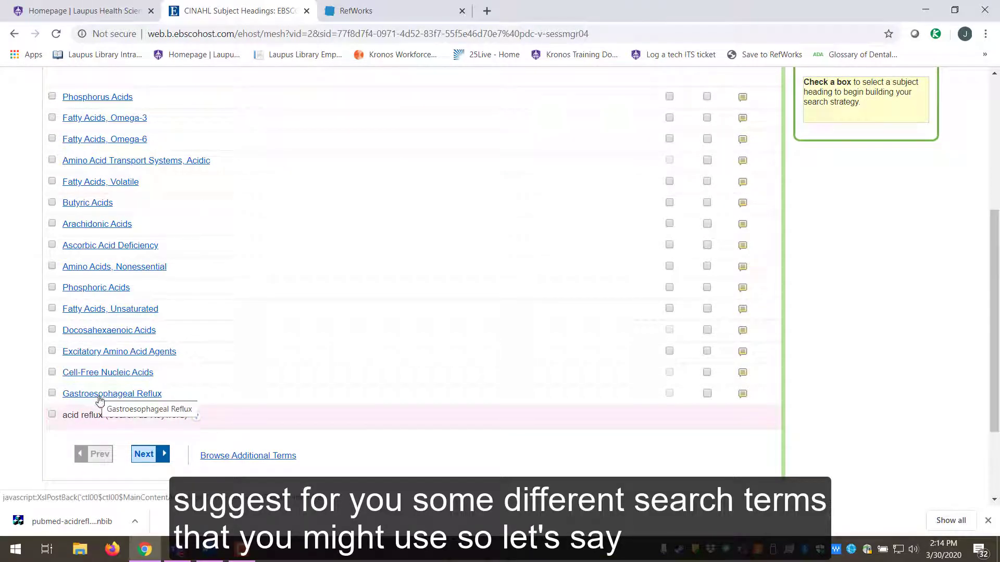
{"action": "left_click", "coordinate": [52, 414]}
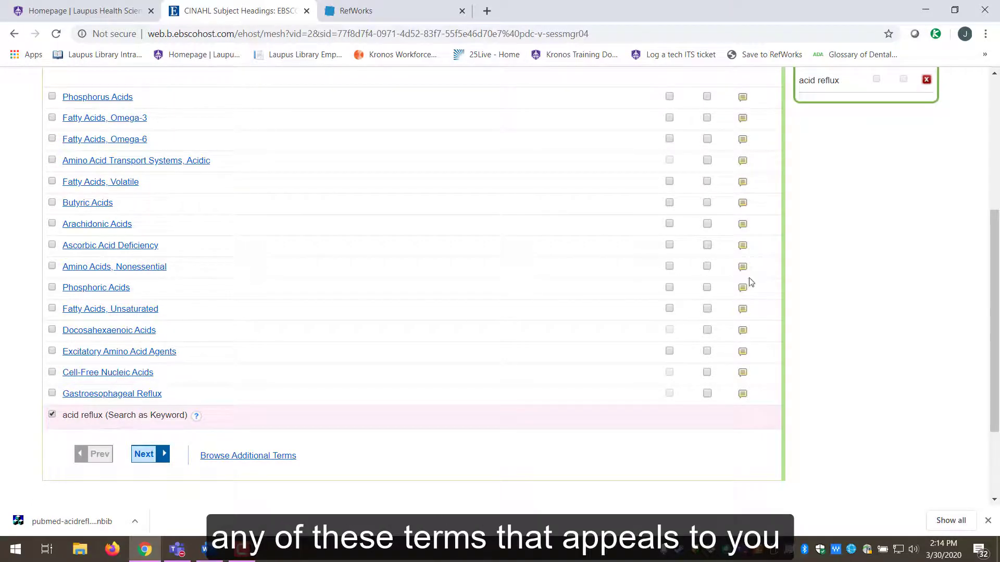
{"action": "scroll", "coordinate": [751, 282], "scroll_direction": "up", "scroll_amount": 3}
{"action": "left_click", "coordinate": [865, 127]}
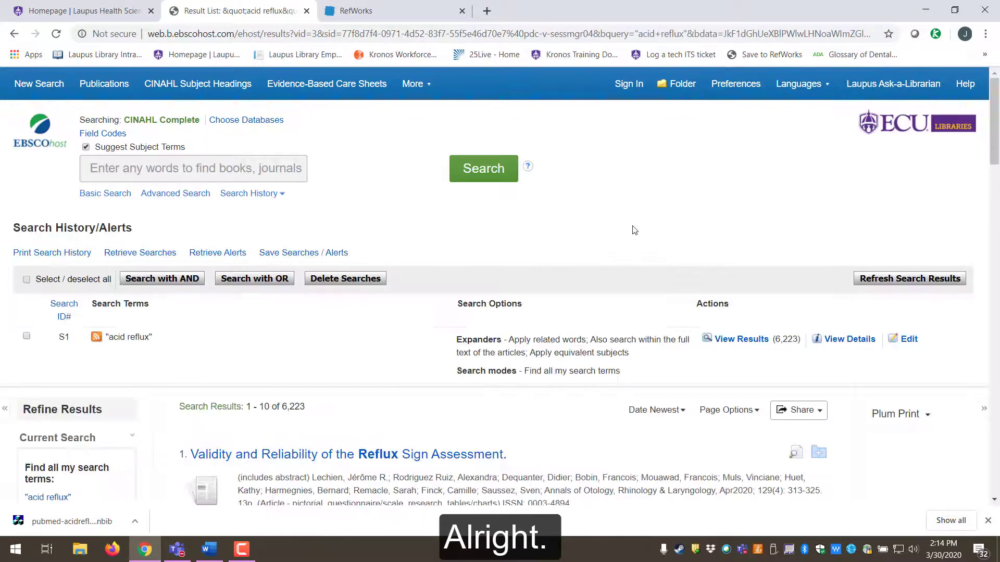
- Add acid reflux results 4 and 5 to the EBSCOhost session folder
{"action": "scroll", "coordinate": [635, 230], "scroll_direction": "down", "scroll_amount": 6}
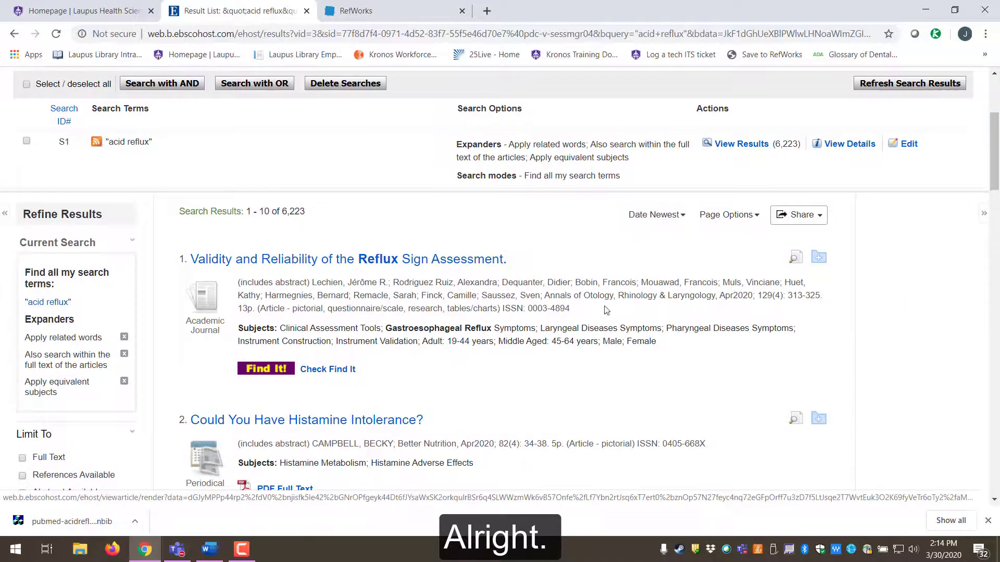
{"action": "scroll", "coordinate": [613, 299], "scroll_direction": "up", "scroll_amount": 3}
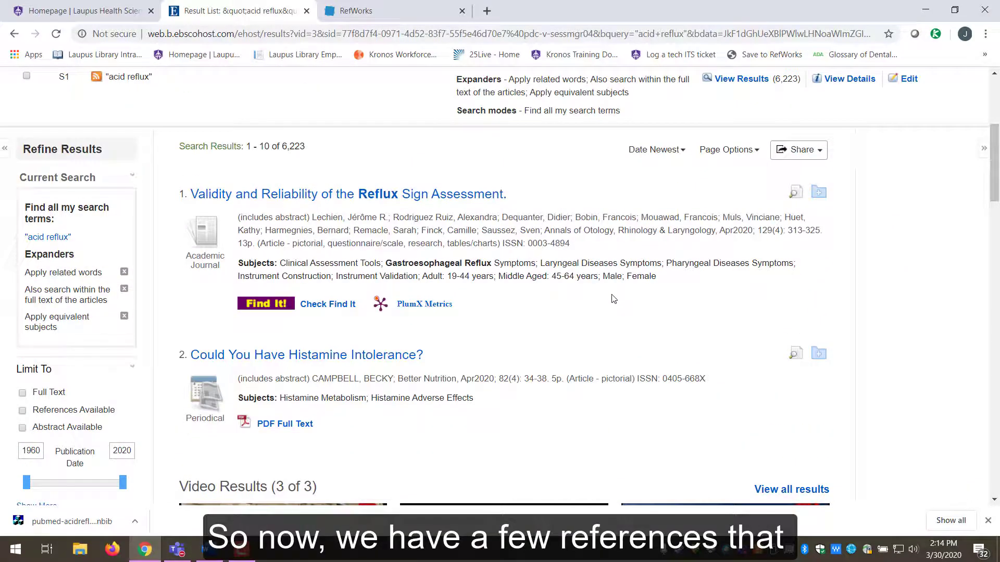
{"action": "scroll", "coordinate": [613, 299], "scroll_direction": "down", "scroll_amount": 10}
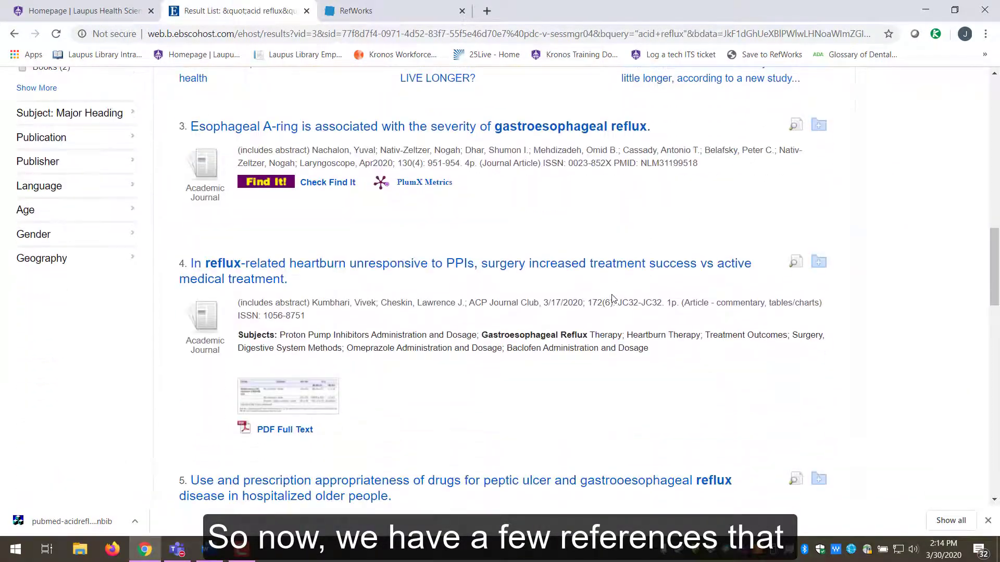
{"action": "scroll", "coordinate": [647, 353], "scroll_direction": "down", "scroll_amount": 3}
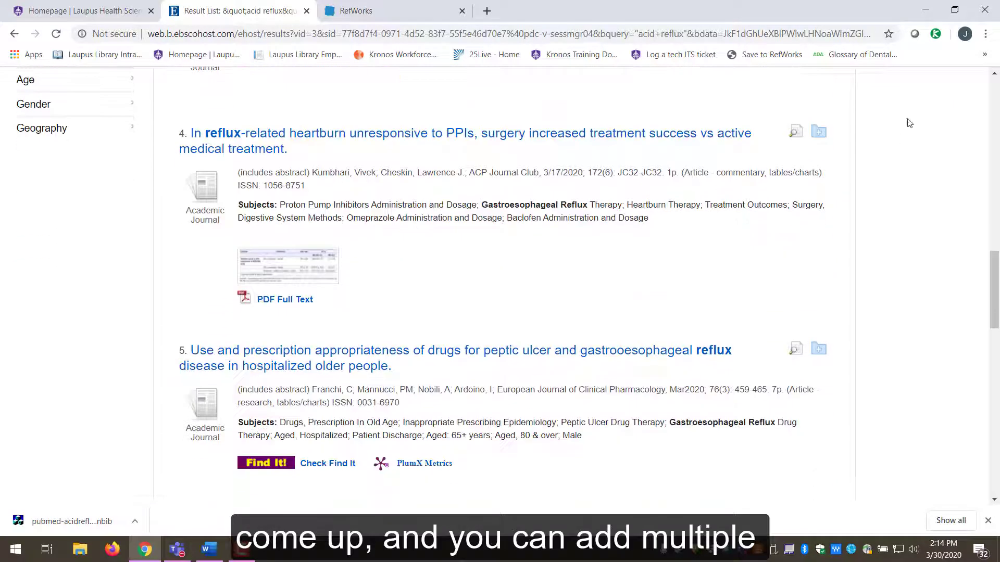
{"action": "left_click", "coordinate": [819, 133]}
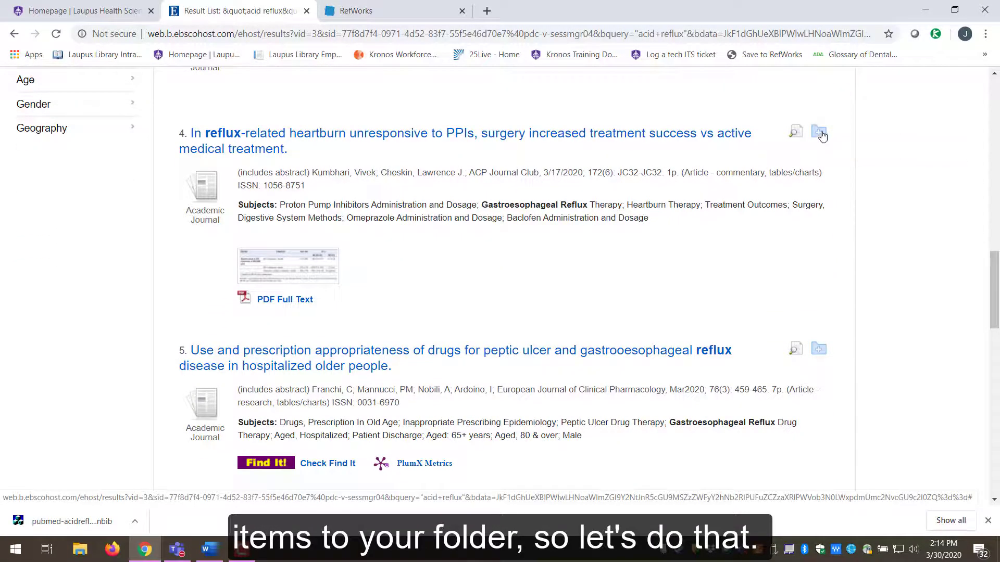
{"action": "left_click", "coordinate": [818, 349]}
{"action": "scroll", "coordinate": [755, 282], "scroll_direction": "down", "scroll_amount": 3}
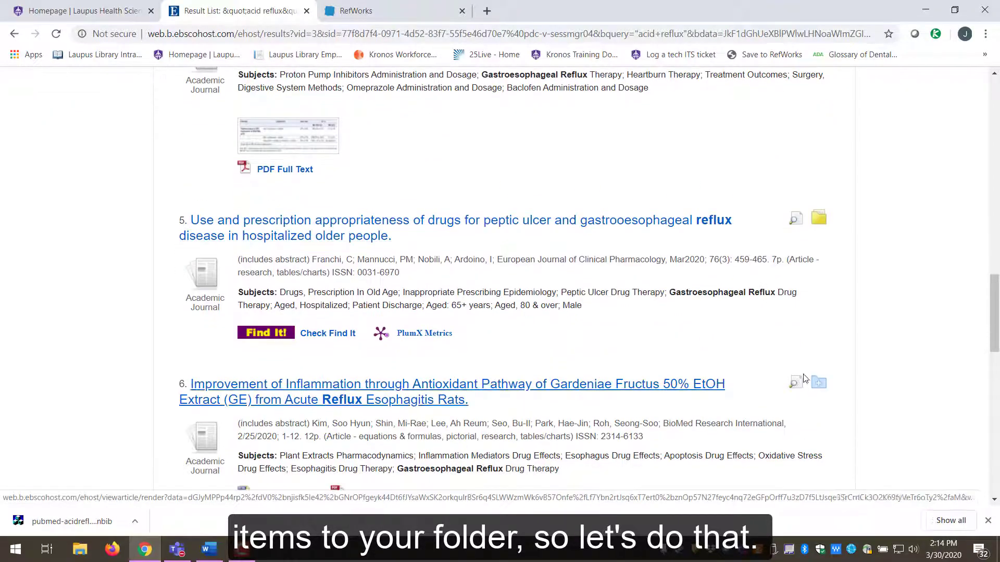
{"action": "scroll", "coordinate": [705, 259], "scroll_direction": "down", "scroll_amount": 3}
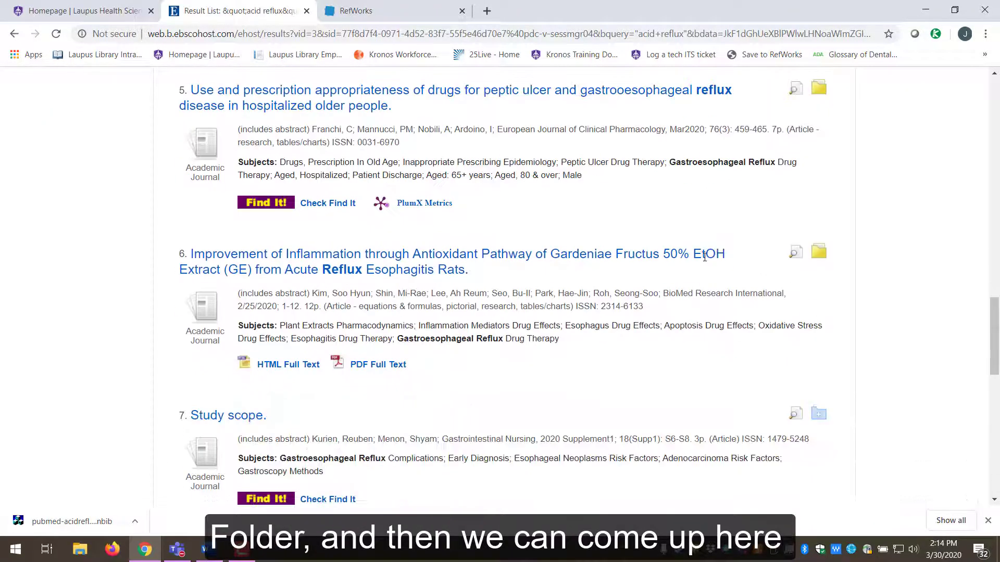
{"action": "scroll", "coordinate": [706, 263], "scroll_direction": "up", "scroll_amount": 12}
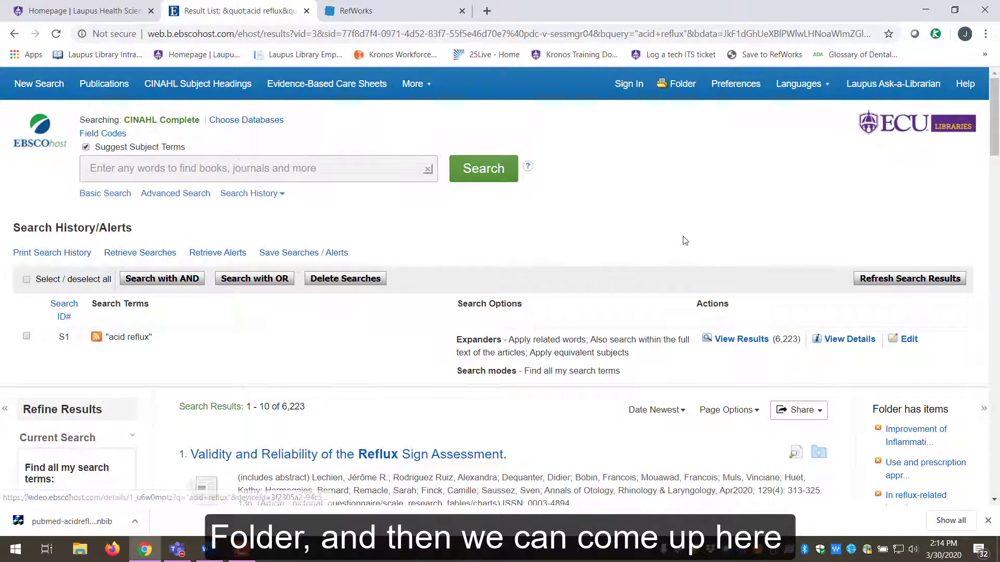
- Select all three articles in the folder and direct-export them to RefWorks
{"action": "left_click", "coordinate": [672, 86]}
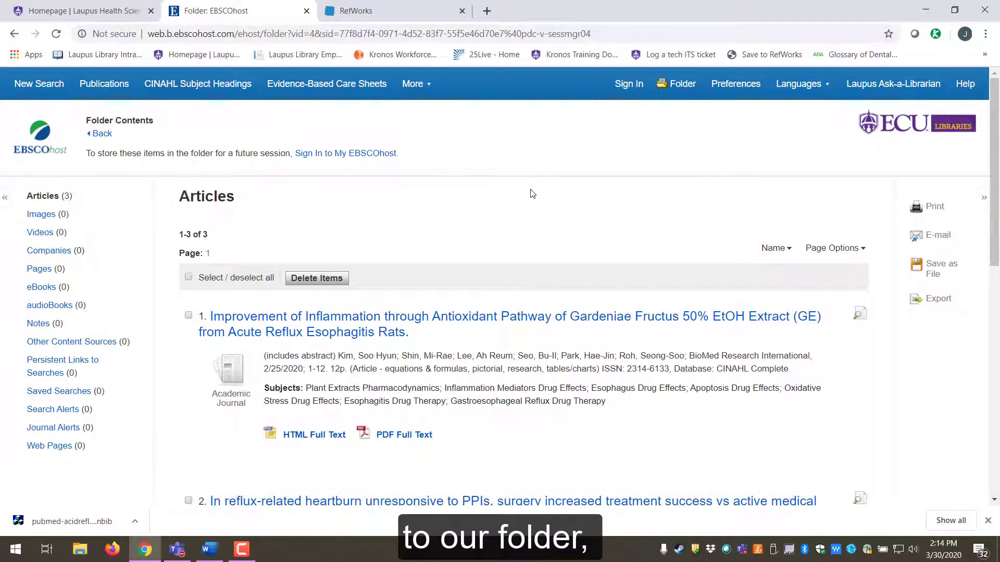
{"action": "scroll", "coordinate": [519, 195], "scroll_direction": "down", "scroll_amount": 2}
{"action": "scroll", "coordinate": [513, 199], "scroll_direction": "up", "scroll_amount": 1}
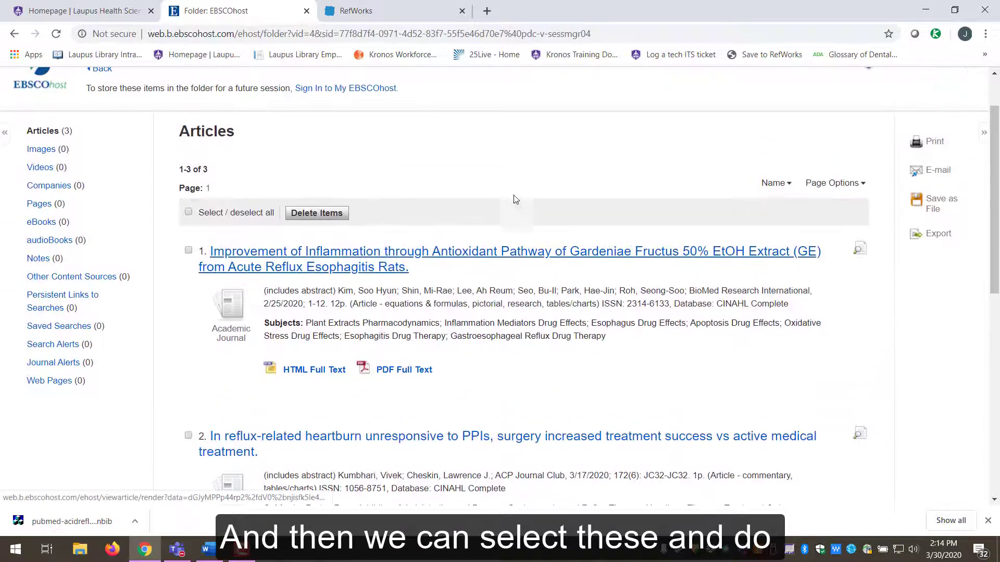
{"action": "left_click", "coordinate": [188, 212]}
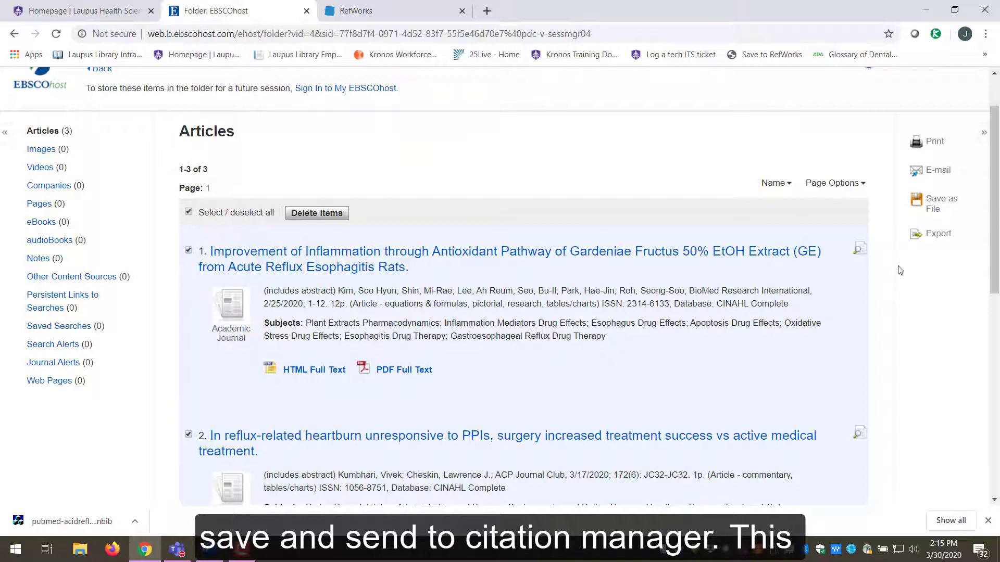
{"action": "left_click", "coordinate": [938, 234]}
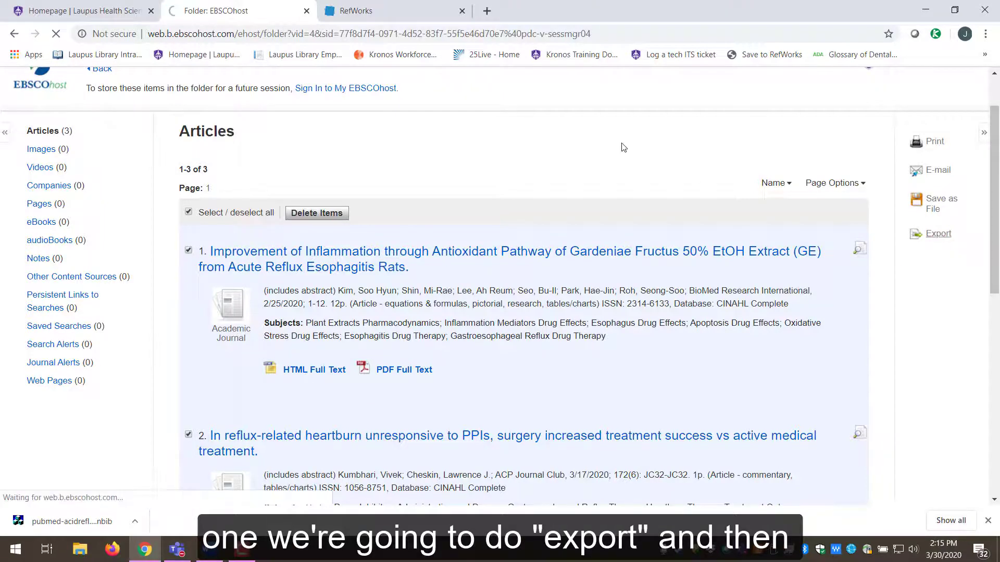
{"action": "scroll", "coordinate": [700, 158], "scroll_direction": "down", "scroll_amount": 2}
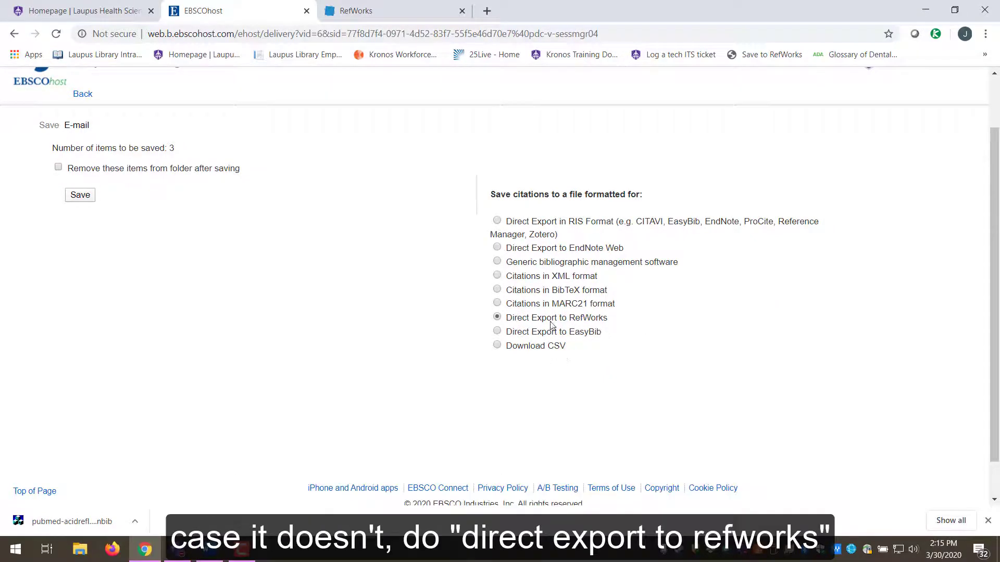
{"action": "left_click", "coordinate": [80, 195]}
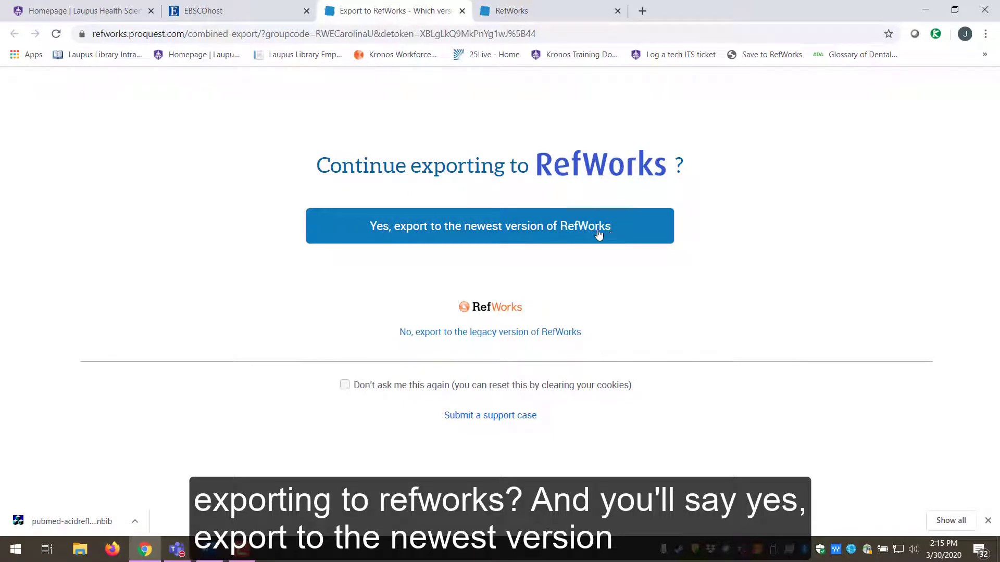
- Send the export to the newest RefWorks and import it into the Acid Reflux research folder
{"action": "left_click", "coordinate": [492, 234]}
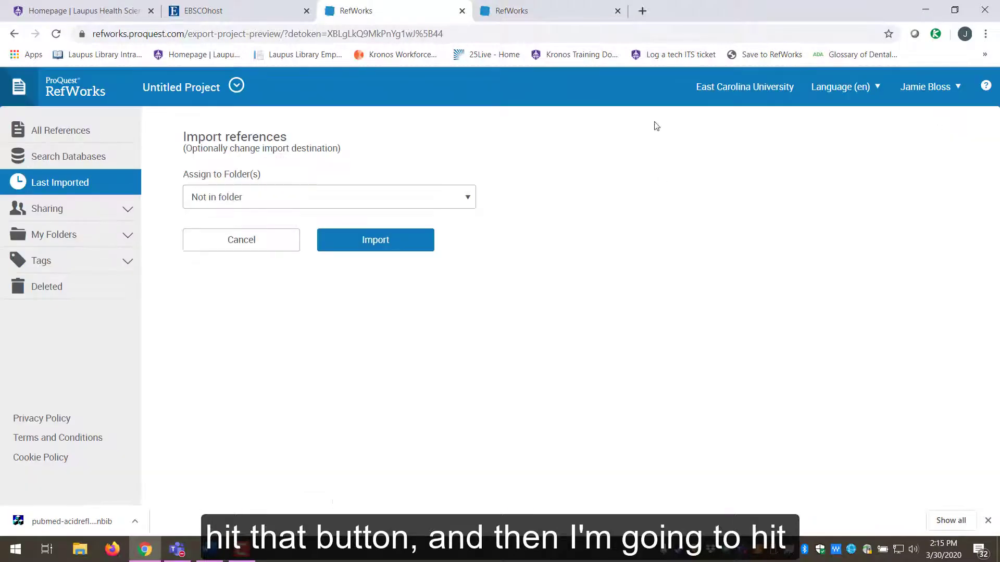
{"action": "left_click", "coordinate": [398, 201]}
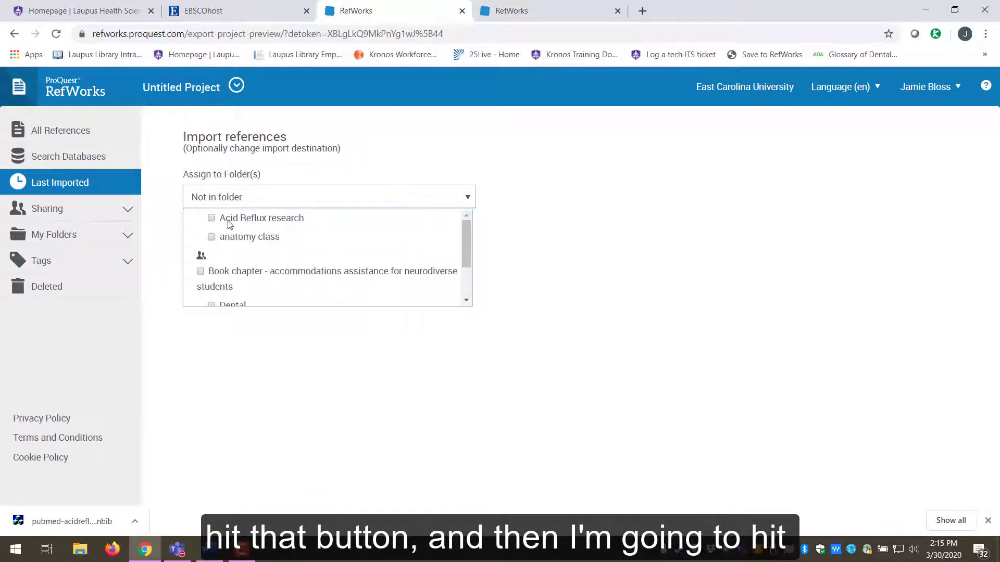
{"action": "left_click", "coordinate": [312, 217]}
{"action": "left_click", "coordinate": [398, 146]}
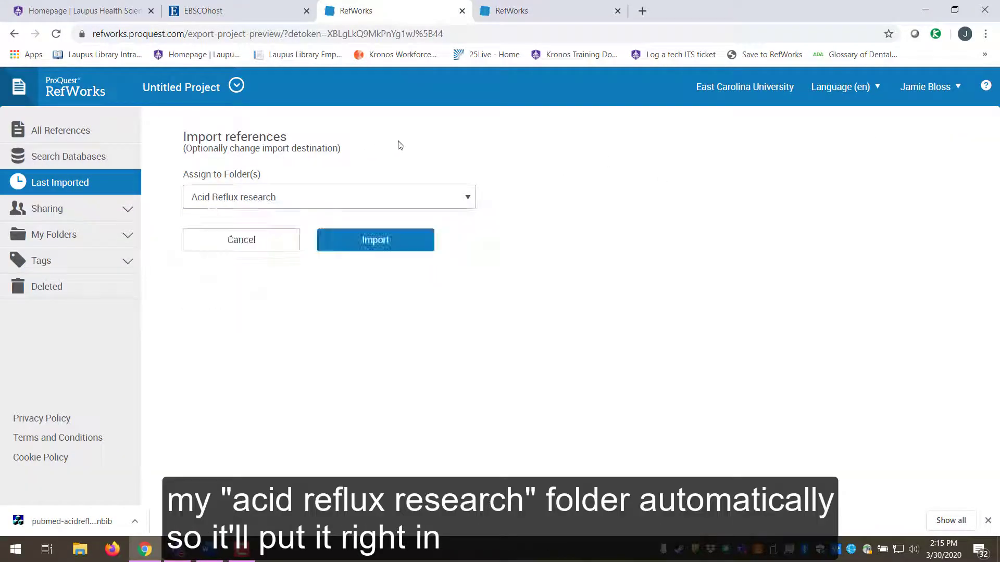
{"action": "left_click", "coordinate": [361, 245]}
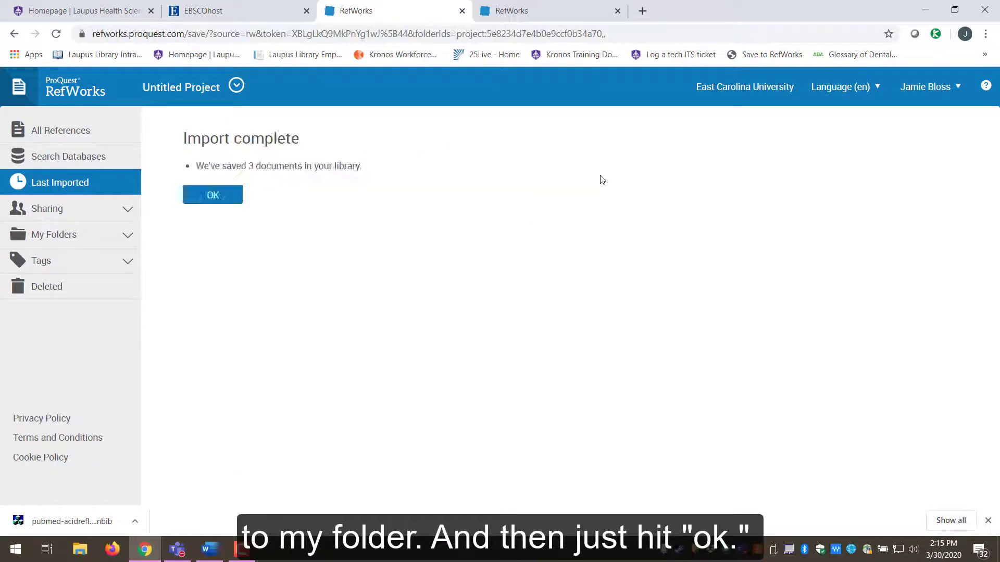
- Acknowledge the import, confirm Acid Reflux research holds 18 references, and bring up RefWorks' Add options
{"action": "left_click", "coordinate": [212, 195]}
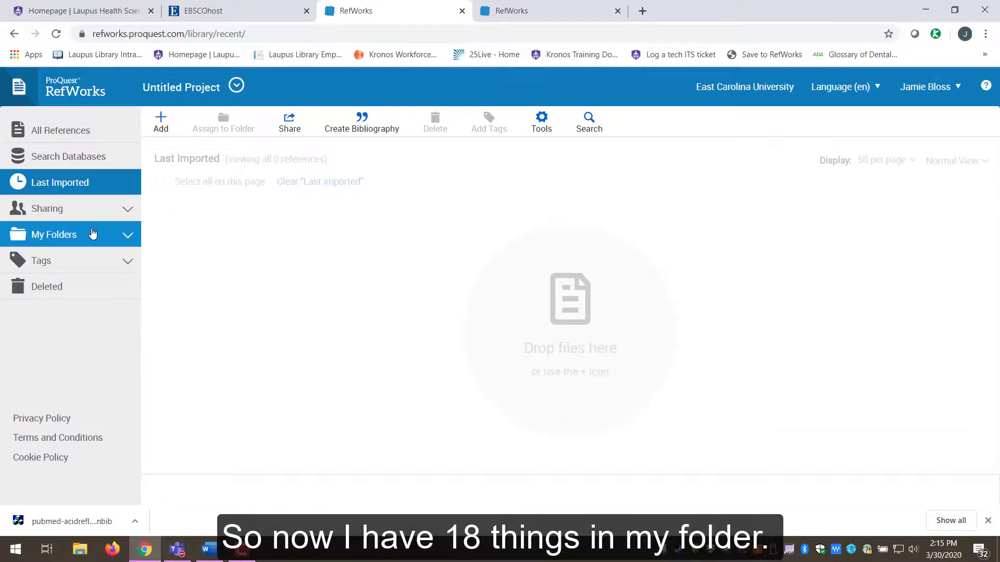
{"action": "left_click", "coordinate": [94, 233]}
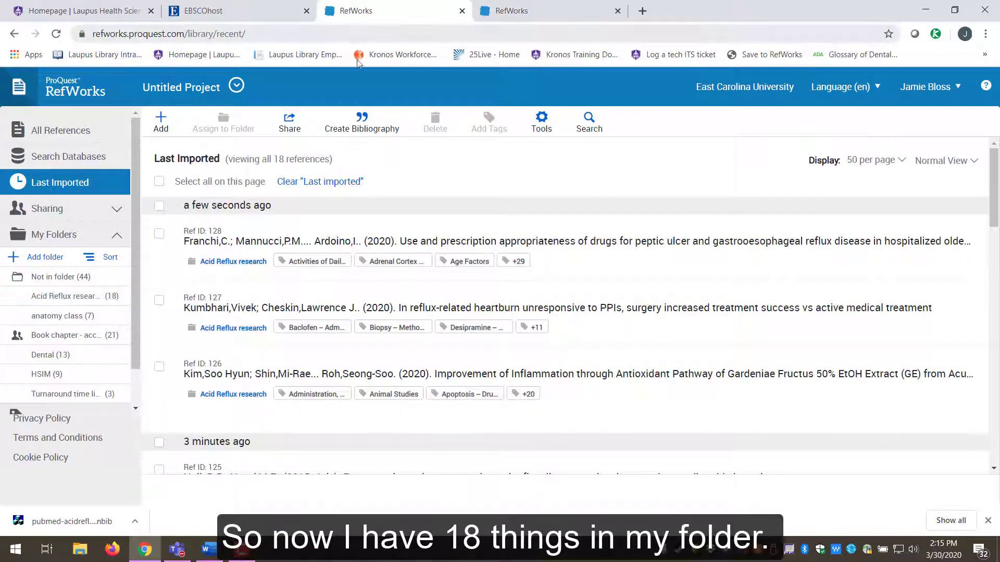
{"action": "left_click", "coordinate": [211, 12]}
{"action": "scroll", "coordinate": [235, 112], "scroll_direction": "up", "scroll_amount": 2}
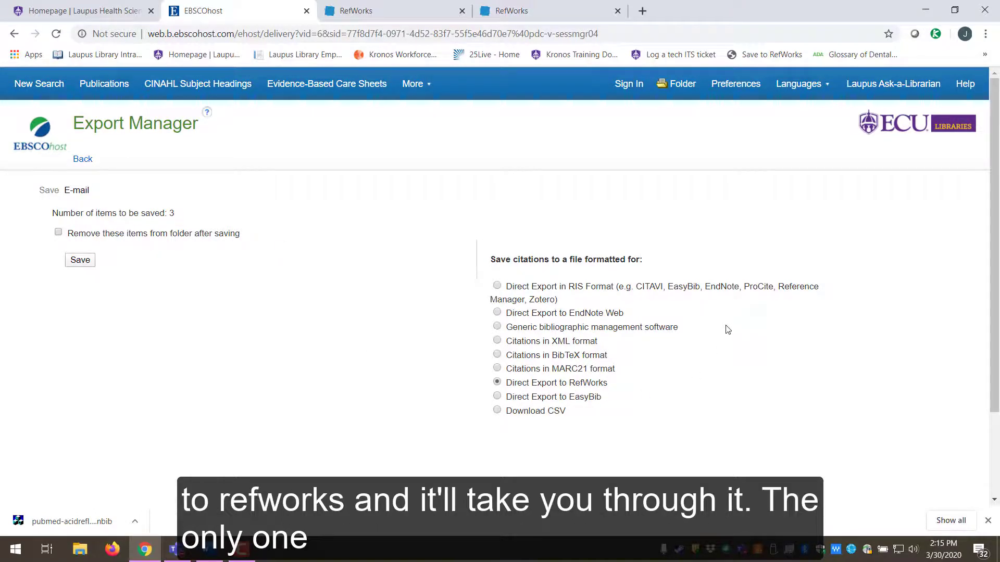
{"action": "left_click", "coordinate": [84, 11]}
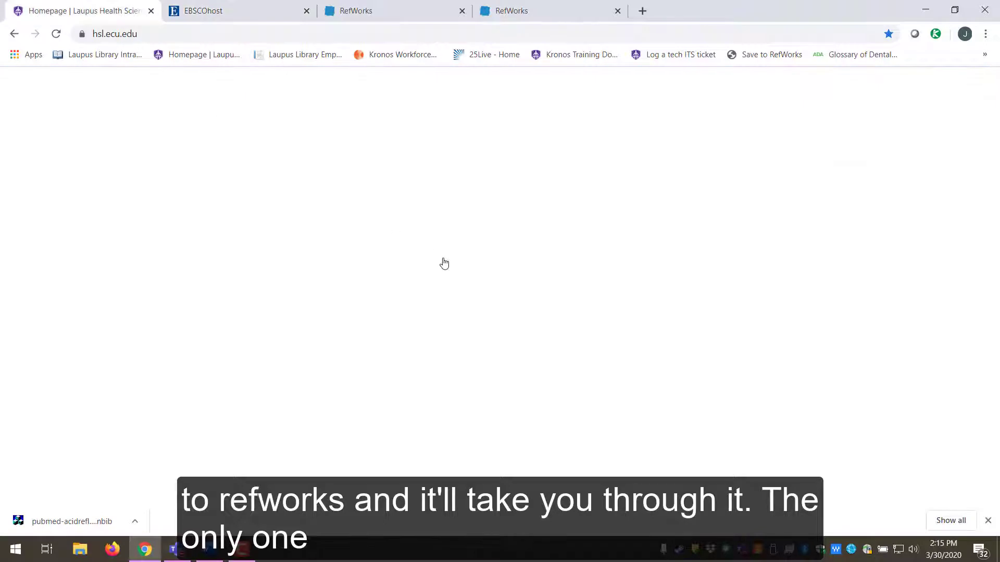
{"action": "scroll", "coordinate": [924, 257], "scroll_direction": "up", "scroll_amount": 1}
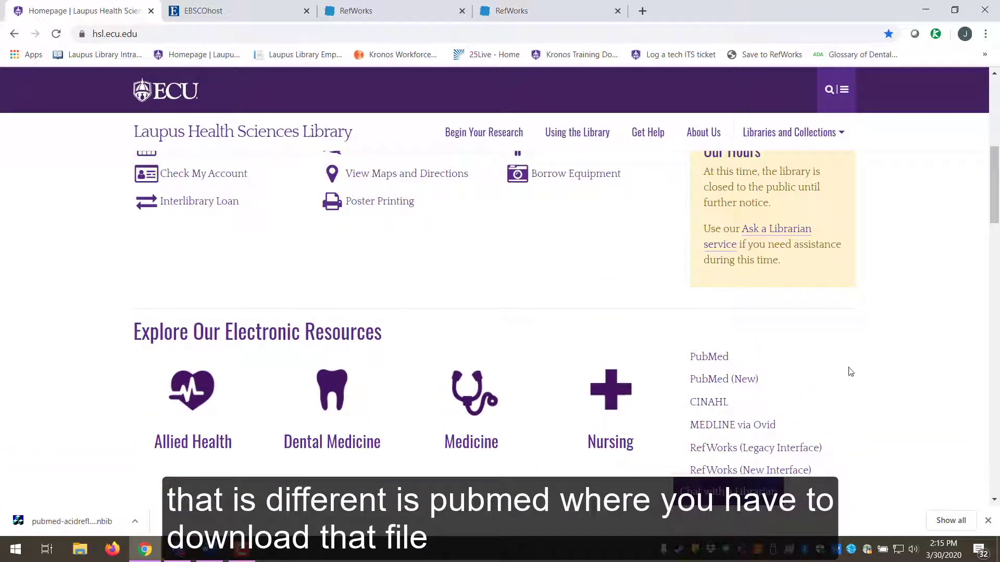
{"action": "left_click", "coordinate": [272, 8]}
{"action": "left_click", "coordinate": [399, 7]}
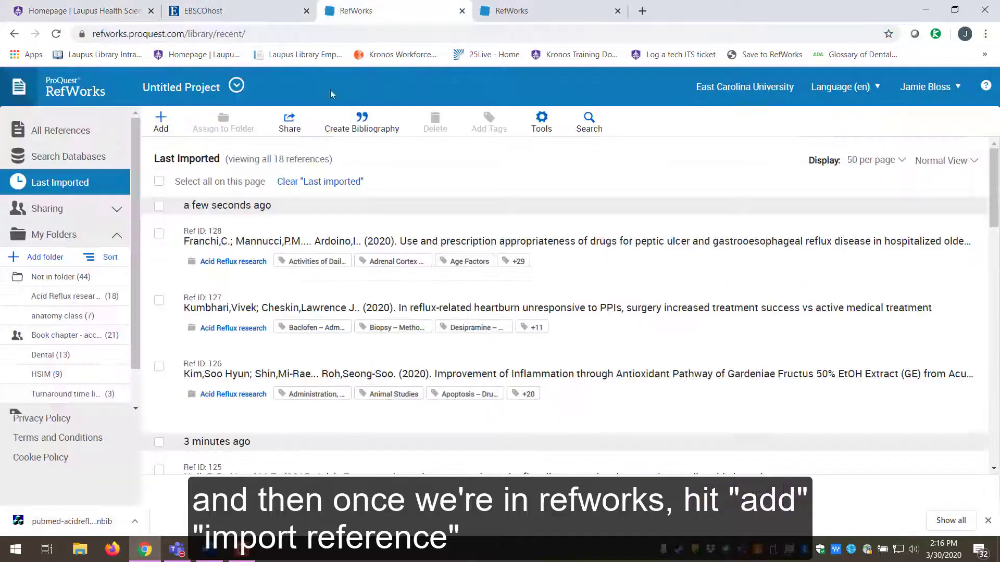
{"action": "left_click", "coordinate": [161, 123]}
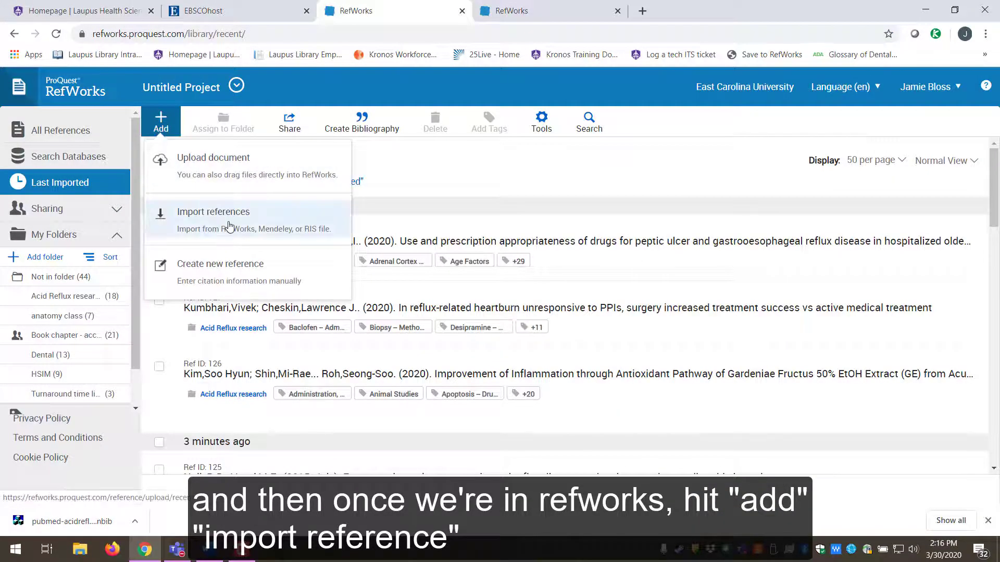
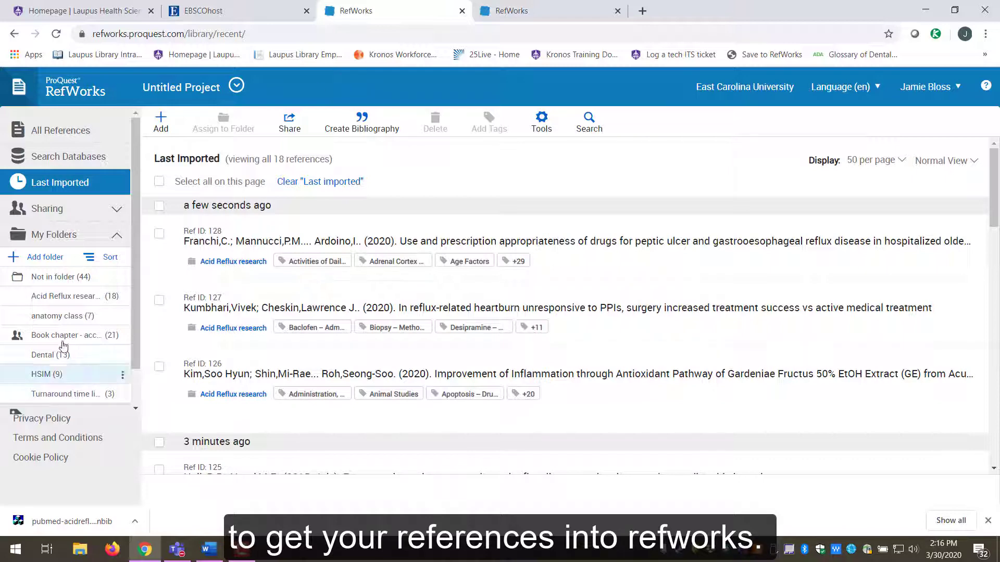
- Open the Acid Reflux research folder and bring up the Create Bibliography options
{"action": "left_click", "coordinate": [61, 299]}
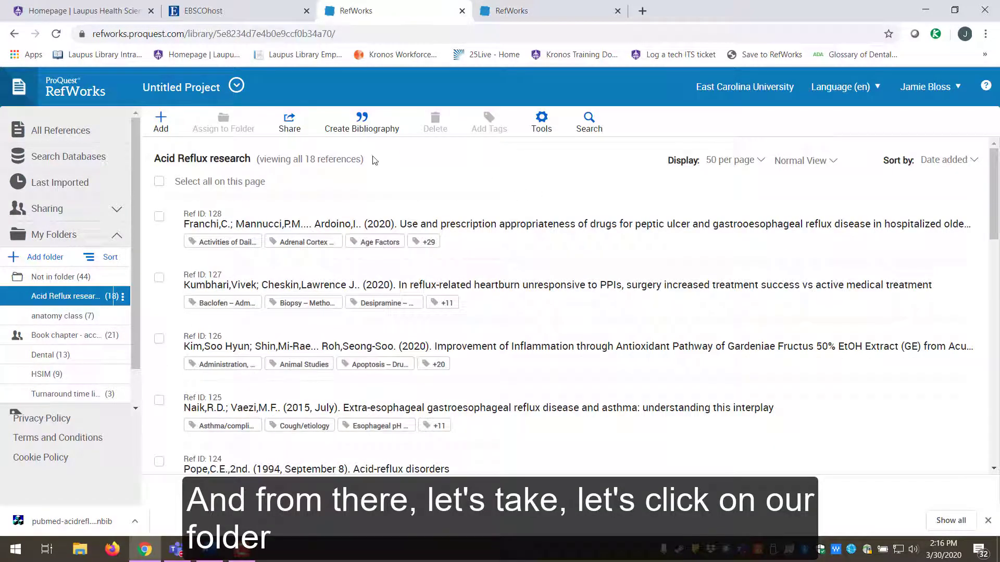
{"action": "left_click", "coordinate": [362, 122]}
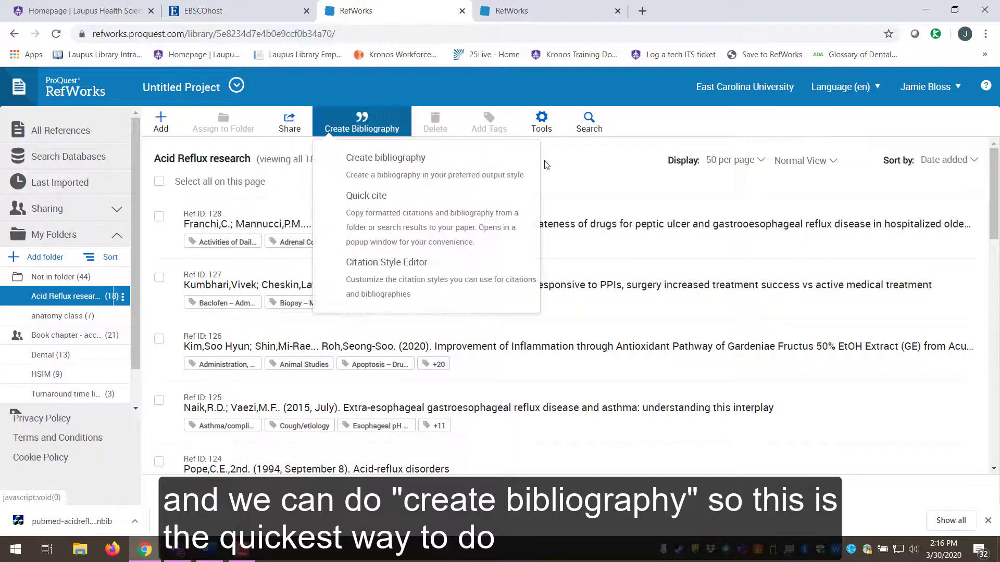
{"action": "left_click", "coordinate": [583, 179]}
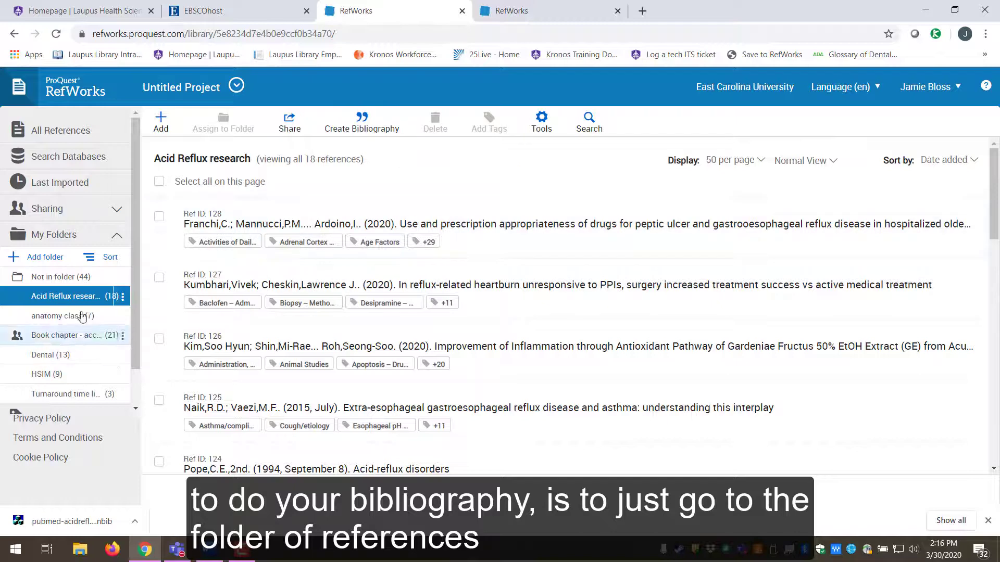
{"action": "left_click", "coordinate": [370, 126]}
- Generate a bibliography from the folder's 18 references
{"action": "left_click", "coordinate": [375, 159]}
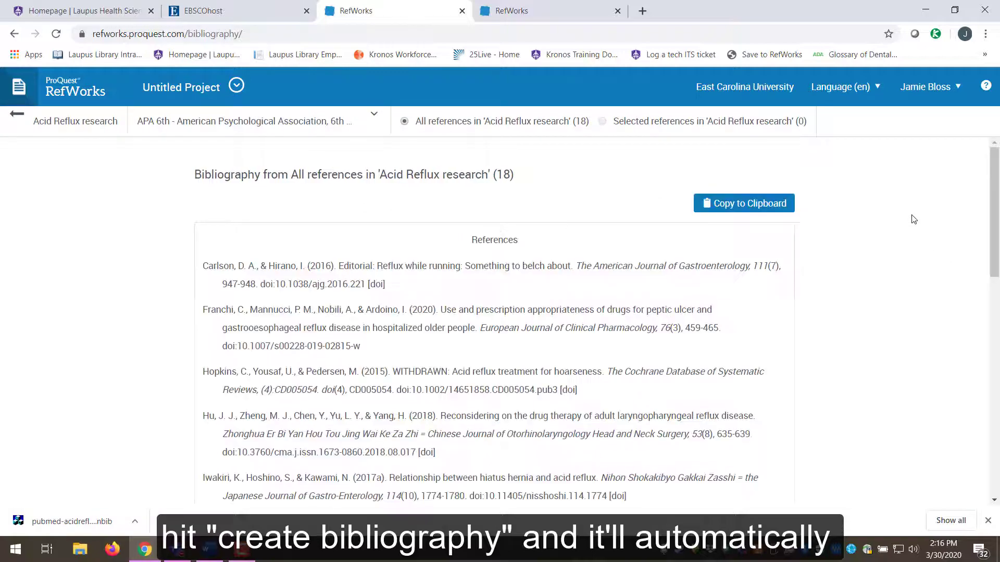
{"action": "scroll", "coordinate": [914, 220], "scroll_direction": "down", "scroll_amount": 2}
{"action": "scroll", "coordinate": [914, 219], "scroll_direction": "up", "scroll_amount": 3}
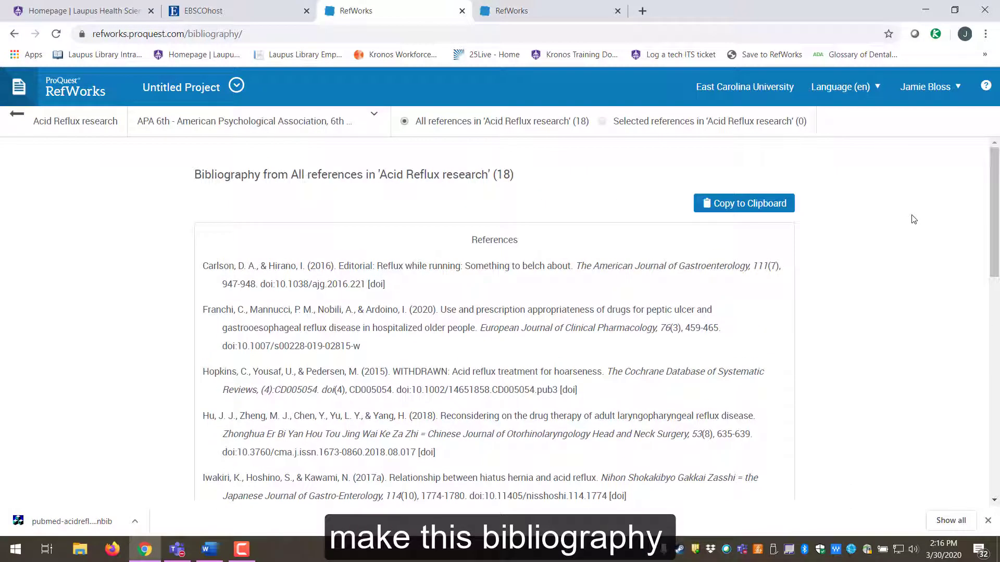
{"action": "scroll", "coordinate": [914, 219], "scroll_direction": "down", "scroll_amount": 10}
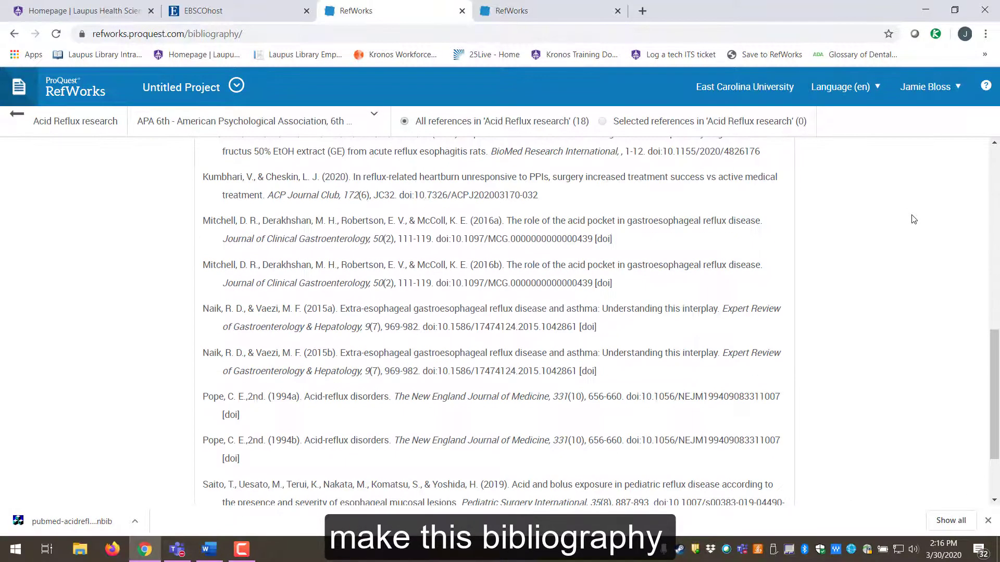
{"action": "scroll", "coordinate": [914, 219], "scroll_direction": "up", "scroll_amount": 10}
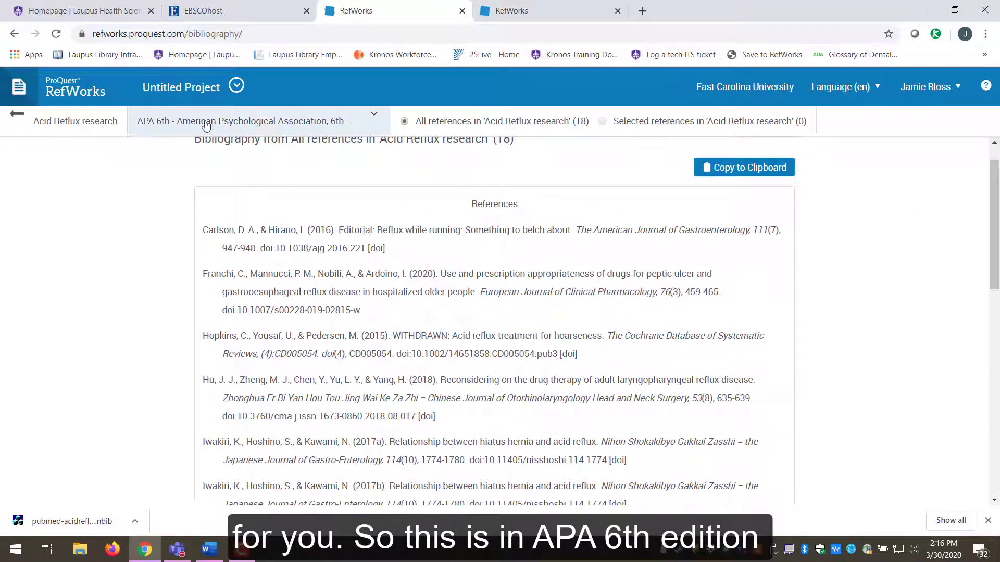
- Filter the citation style list by 'APA' and browse the APA 7th variants
{"action": "left_click", "coordinate": [328, 120]}
{"action": "scroll", "coordinate": [384, 292], "scroll_direction": "down", "scroll_amount": 1}
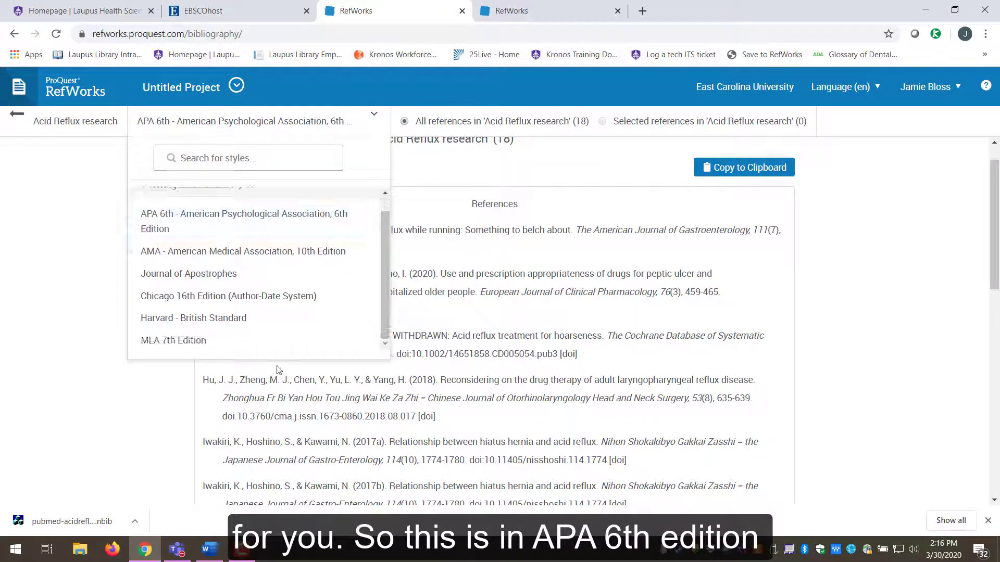
{"action": "scroll", "coordinate": [302, 336], "scroll_direction": "up", "scroll_amount": 1}
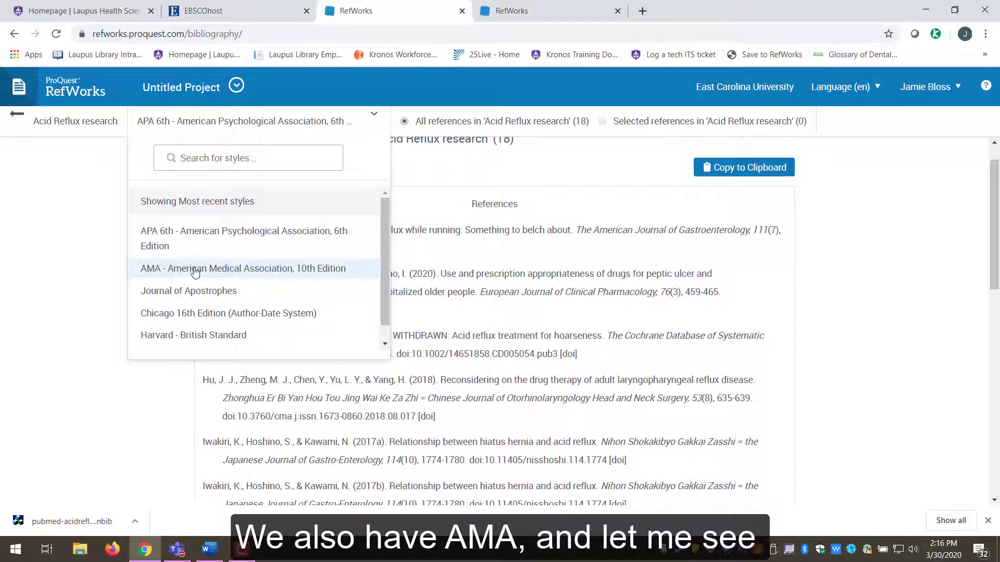
{"action": "left_click", "coordinate": [192, 161]}
{"action": "type", "text": "APA"}
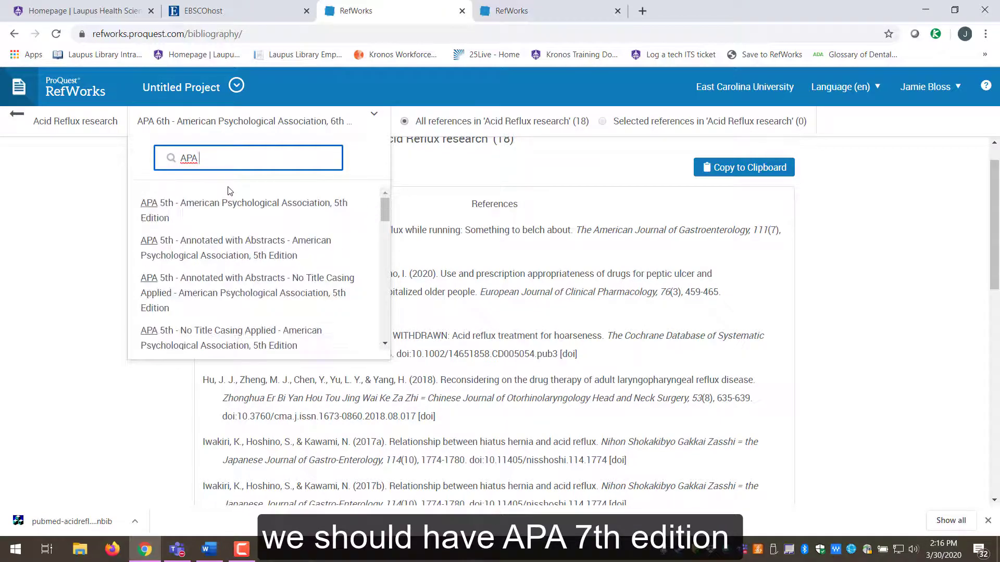
{"action": "scroll", "coordinate": [234, 219], "scroll_direction": "down", "scroll_amount": 5}
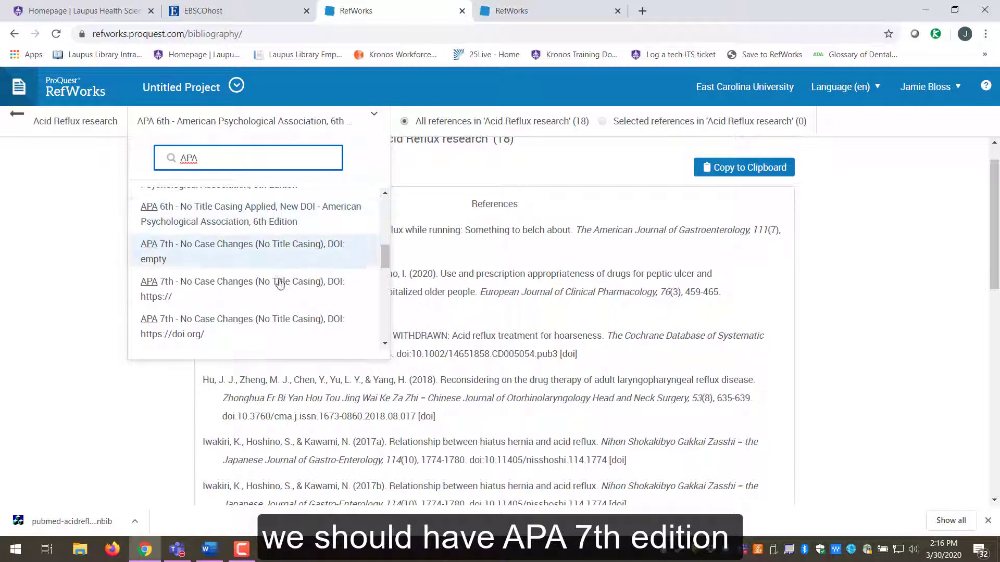
{"action": "scroll", "coordinate": [330, 257], "scroll_direction": "down", "scroll_amount": 1}
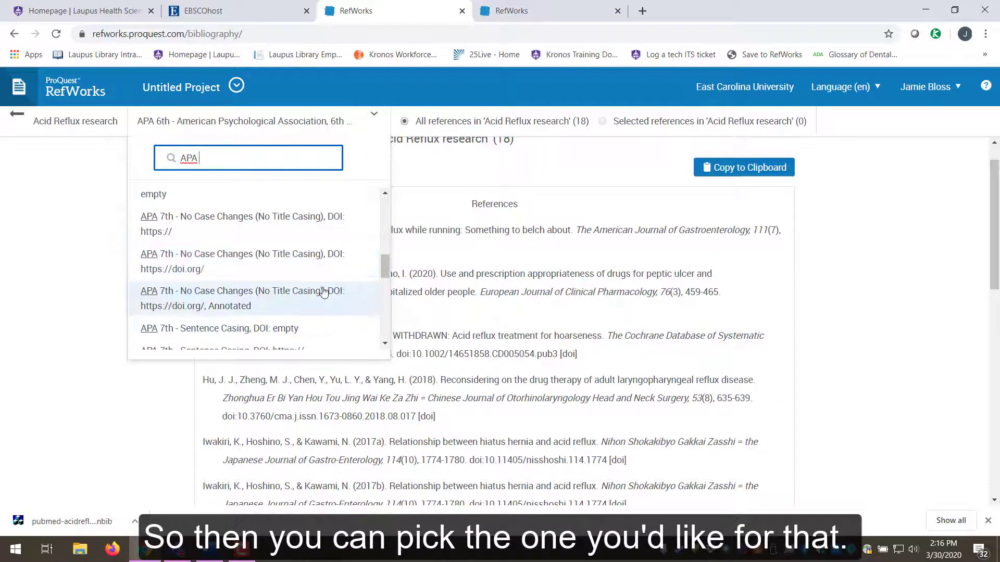
{"action": "scroll", "coordinate": [324, 290], "scroll_direction": "down", "scroll_amount": 3}
{"action": "scroll", "coordinate": [324, 290], "scroll_direction": "up", "scroll_amount": 1}
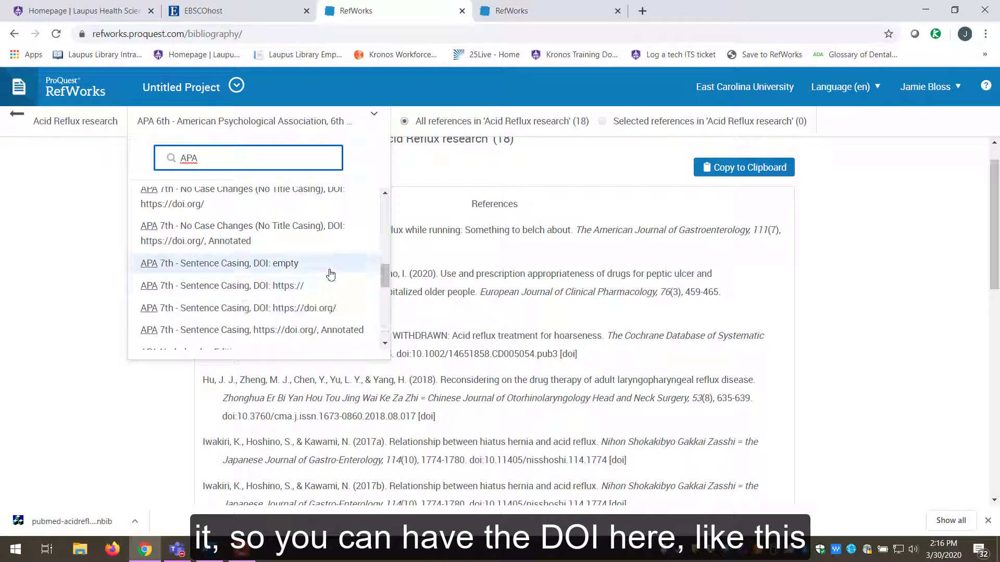
{"action": "scroll", "coordinate": [332, 275], "scroll_direction": "up", "scroll_amount": 3}
{"action": "scroll", "coordinate": [335, 273], "scroll_direction": "down", "scroll_amount": 3}
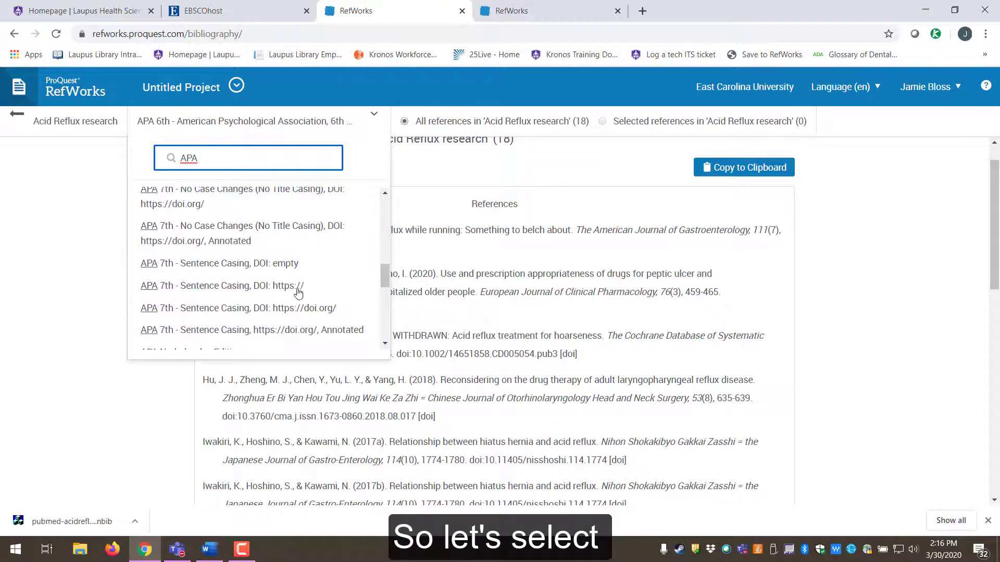
{"action": "left_click", "coordinate": [221, 309]}
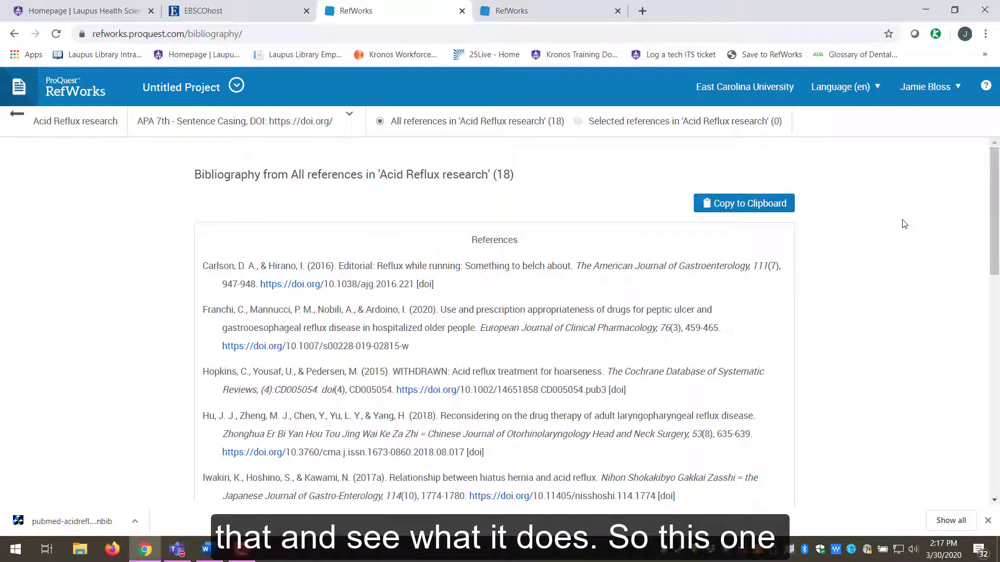
{"action": "scroll", "coordinate": [905, 224], "scroll_direction": "down", "scroll_amount": 1}
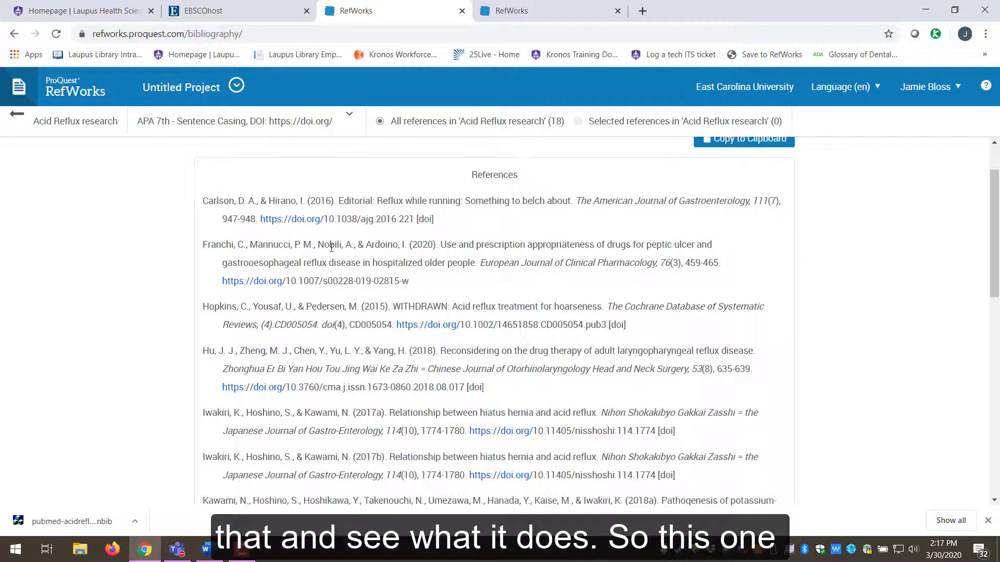
{"action": "left_click_drag", "start_coordinate": [377, 201], "coordinate": [573, 201]}
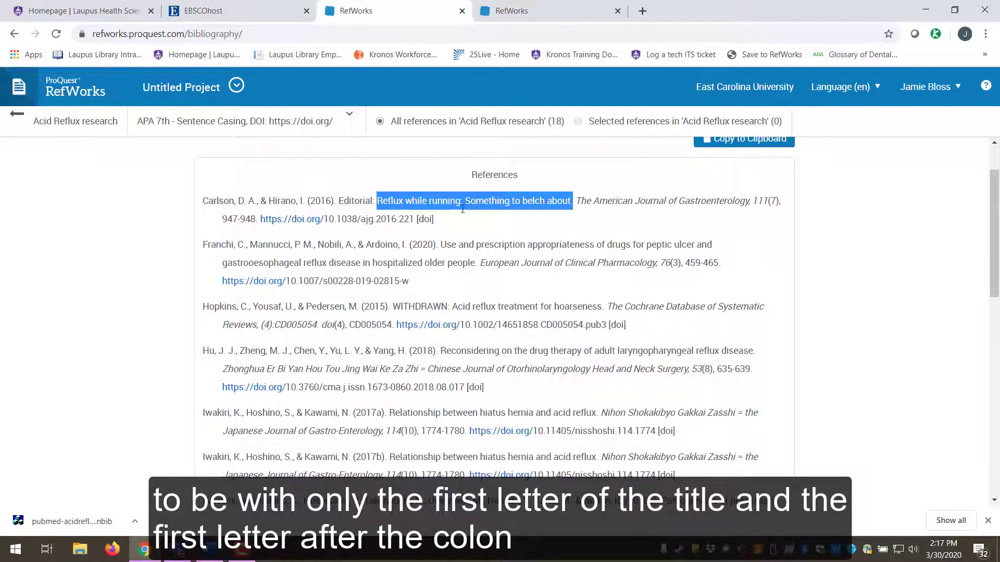
{"action": "left_click", "coordinate": [886, 232]}
{"action": "left_click_drag", "start_coordinate": [585, 201], "coordinate": [720, 202]}
{"action": "left_click", "coordinate": [905, 237]}
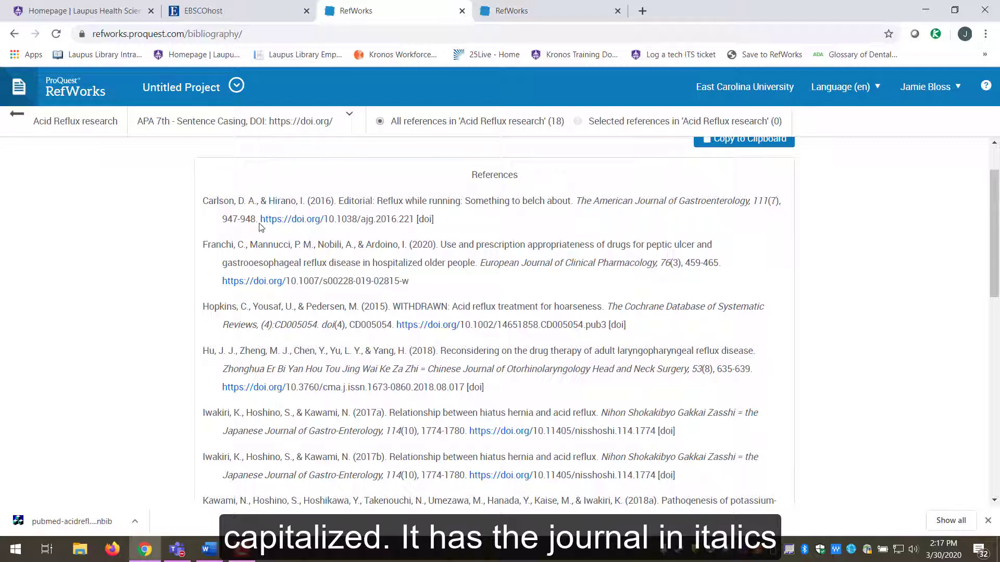
{"action": "left_click_drag", "start_coordinate": [448, 223], "coordinate": [263, 222]}
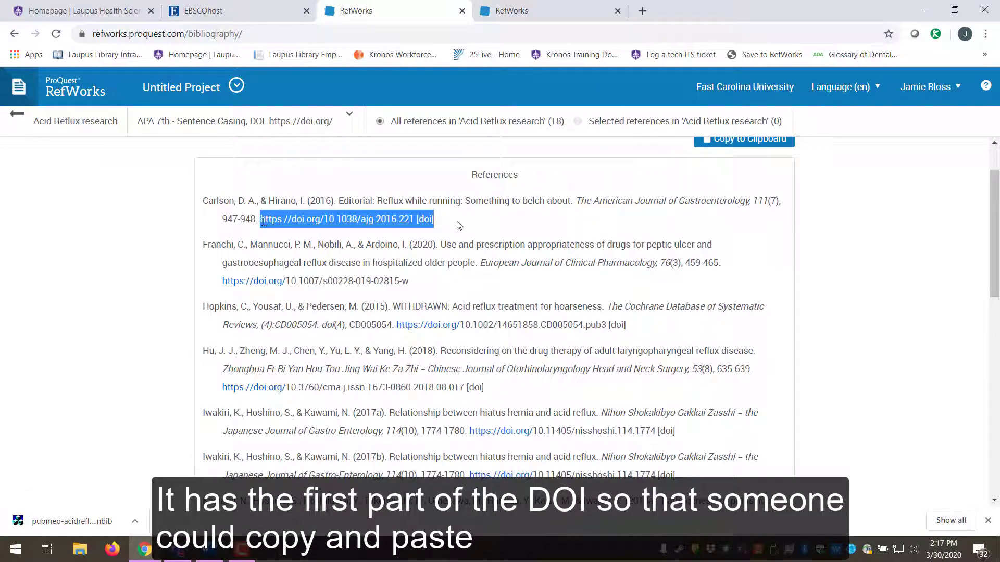
{"action": "left_click", "coordinate": [460, 225]}
- Review the style choices without changing them, then highlight several formatted references
{"action": "left_click", "coordinate": [234, 121]}
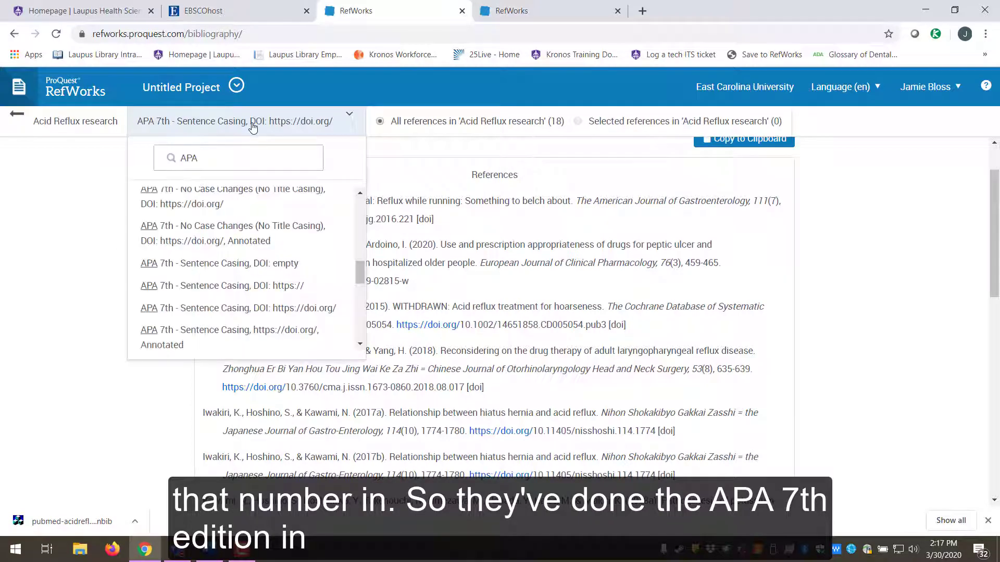
{"action": "scroll", "coordinate": [295, 261], "scroll_direction": "up", "scroll_amount": 1}
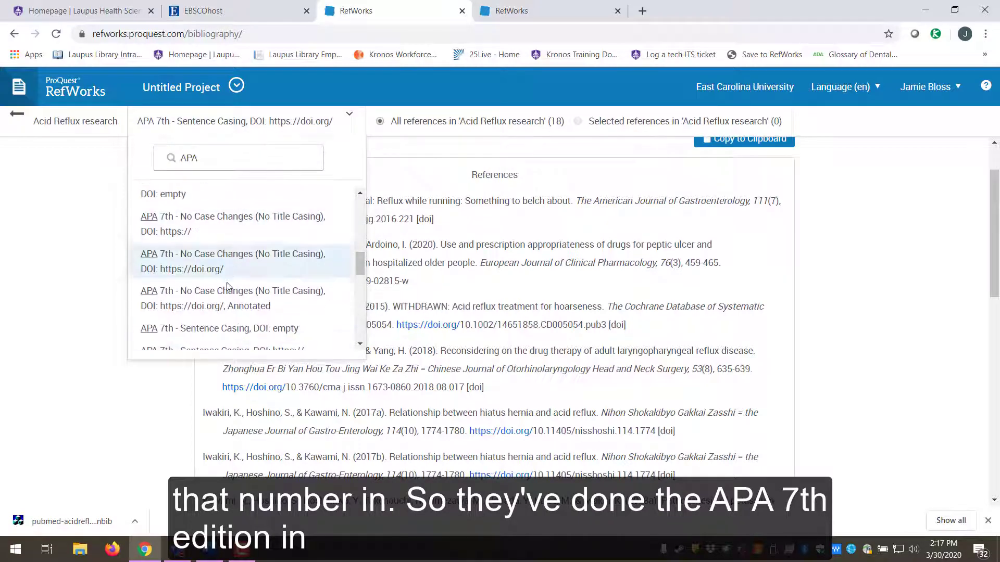
{"action": "left_click", "coordinate": [98, 268]}
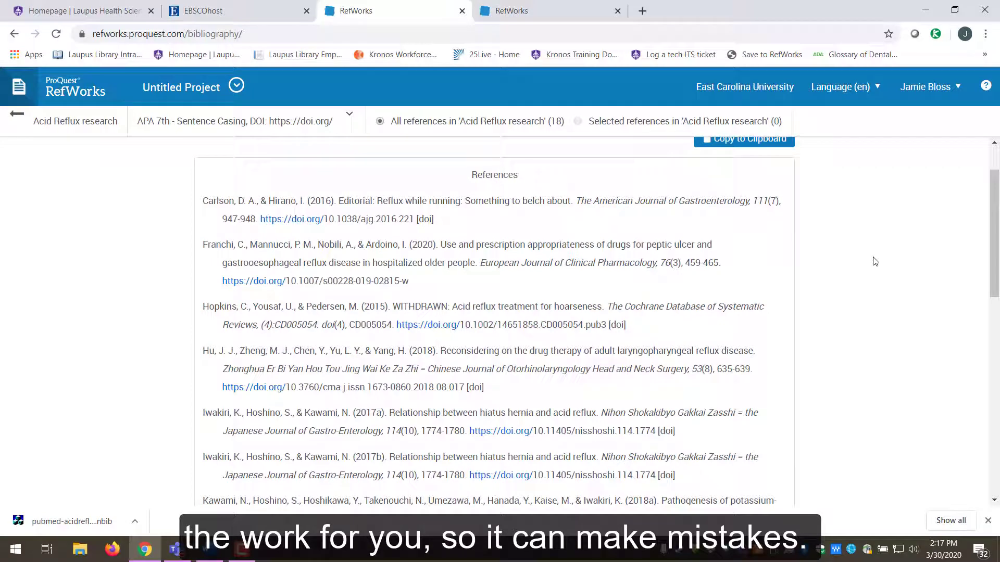
{"action": "left_click_drag", "start_coordinate": [203, 198], "coordinate": [662, 500]}
{"action": "left_click", "coordinate": [854, 268]}
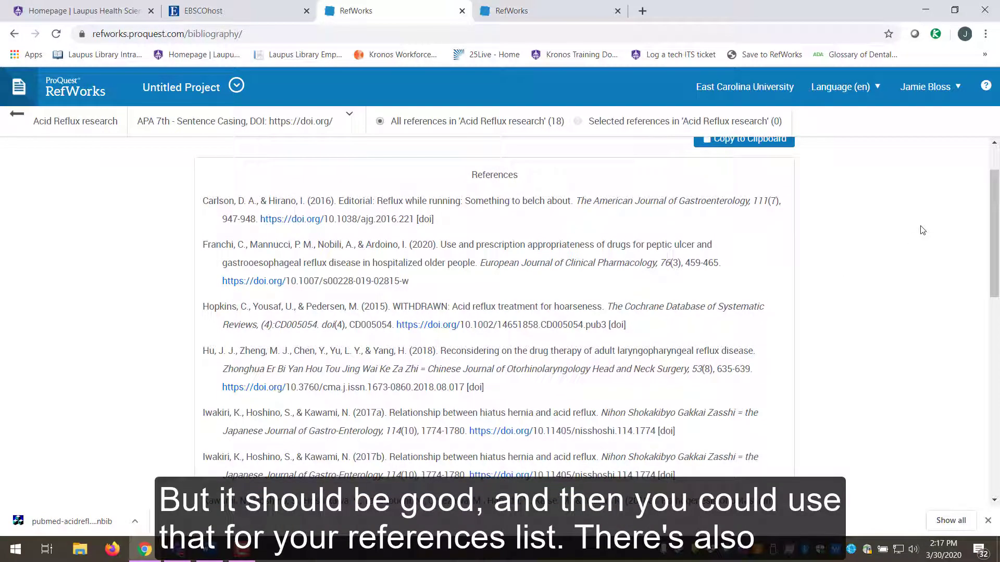
- Return to the reference library and open the Tools page of extra workflow tools
{"action": "left_click", "coordinate": [17, 113]}
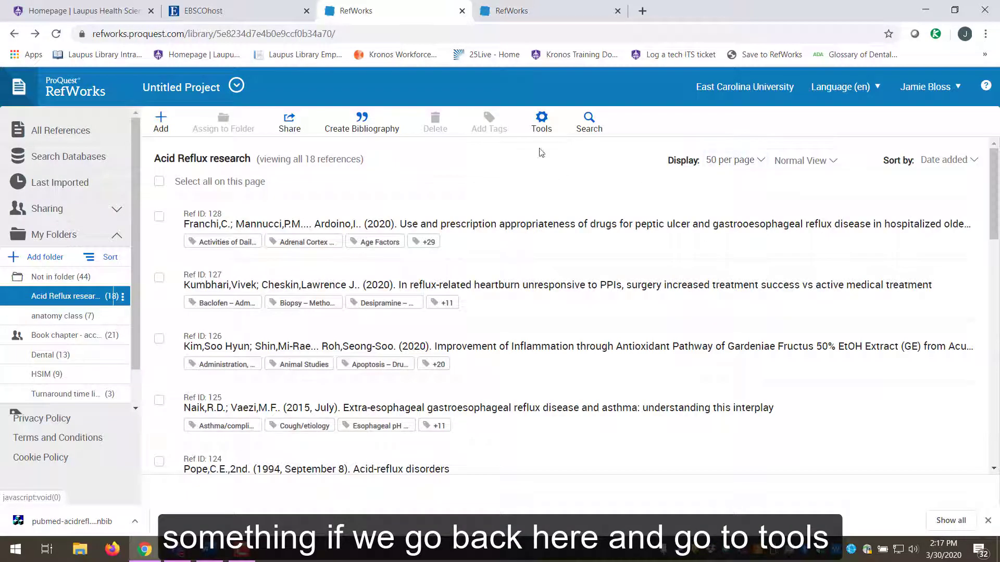
{"action": "left_click", "coordinate": [540, 123]}
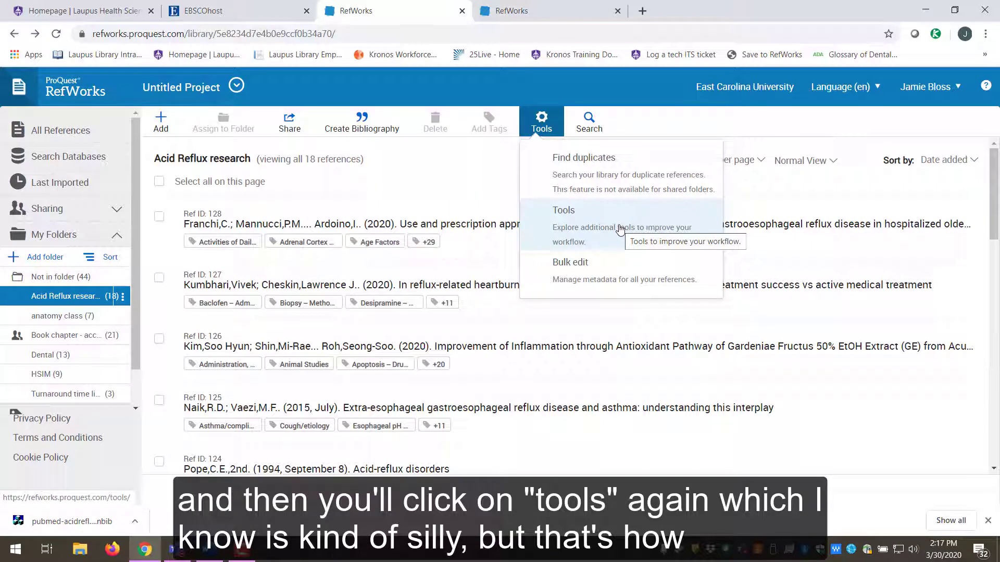
{"action": "left_click", "coordinate": [575, 224]}
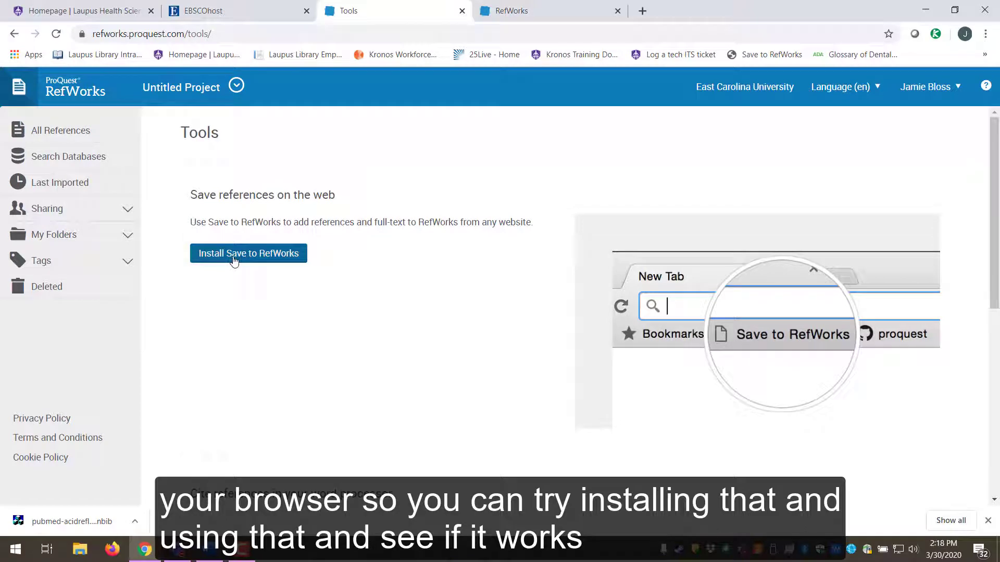
- Scroll the Tools page to 'Cite references in your word processor' and its Microsoft Word / Write-N-Cite add-ins
{"action": "scroll", "coordinate": [464, 261], "scroll_direction": "down", "scroll_amount": 5}
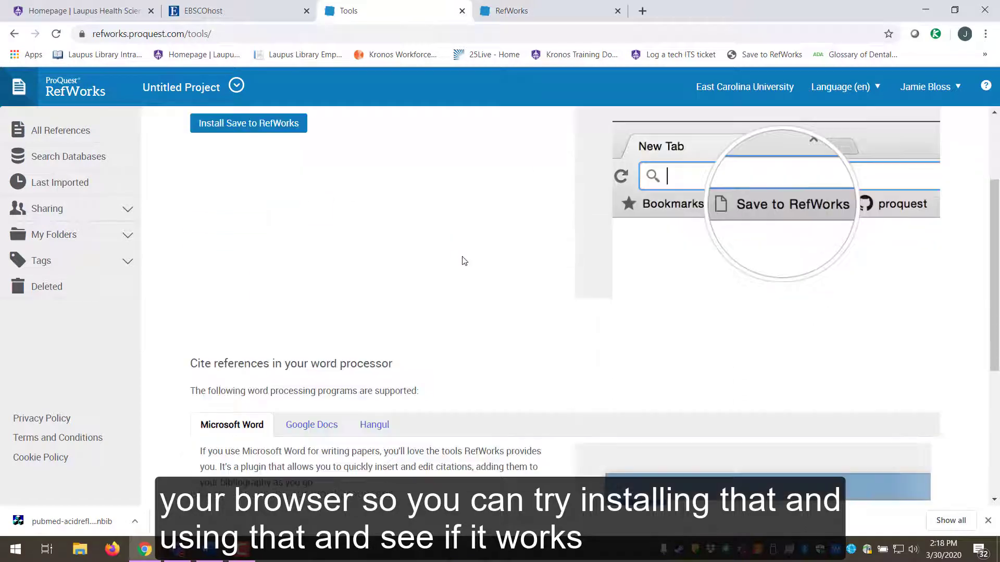
{"action": "scroll", "coordinate": [490, 227], "scroll_direction": "up", "scroll_amount": 5}
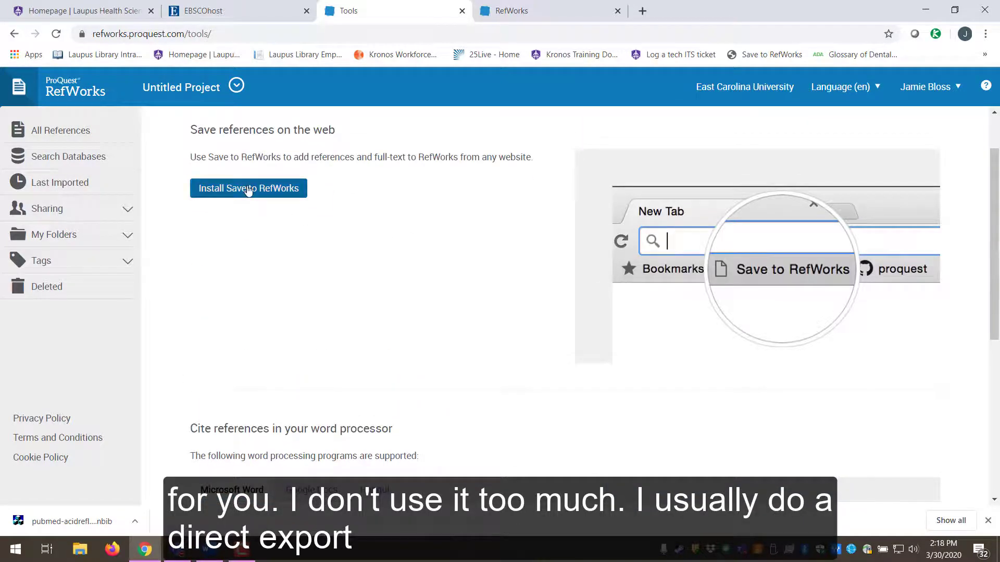
{"action": "left_click", "coordinate": [229, 10]}
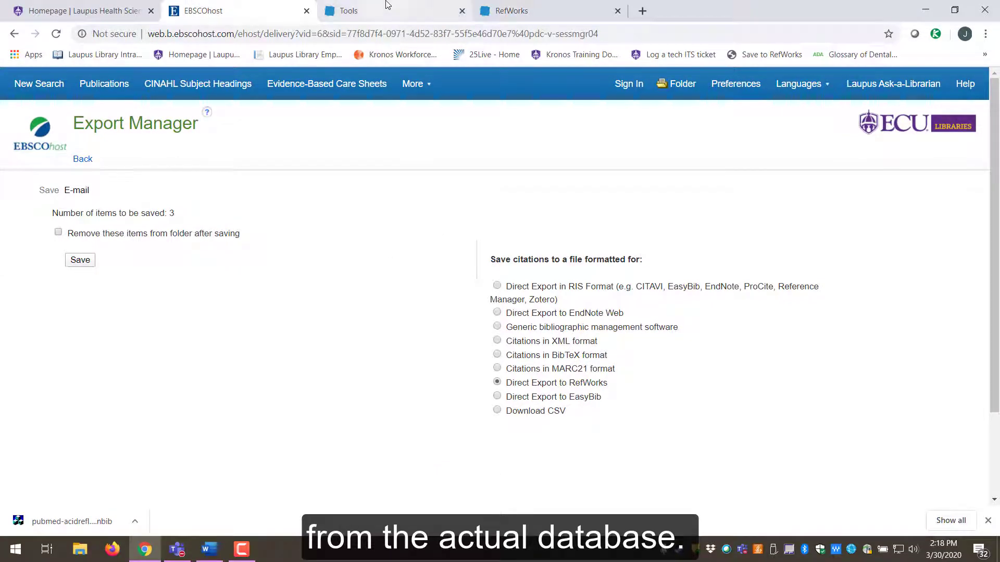
{"action": "left_click", "coordinate": [365, 12]}
{"action": "scroll", "coordinate": [527, 259], "scroll_direction": "down", "scroll_amount": 1}
{"action": "scroll", "coordinate": [527, 259], "scroll_direction": "down", "scroll_amount": 4}
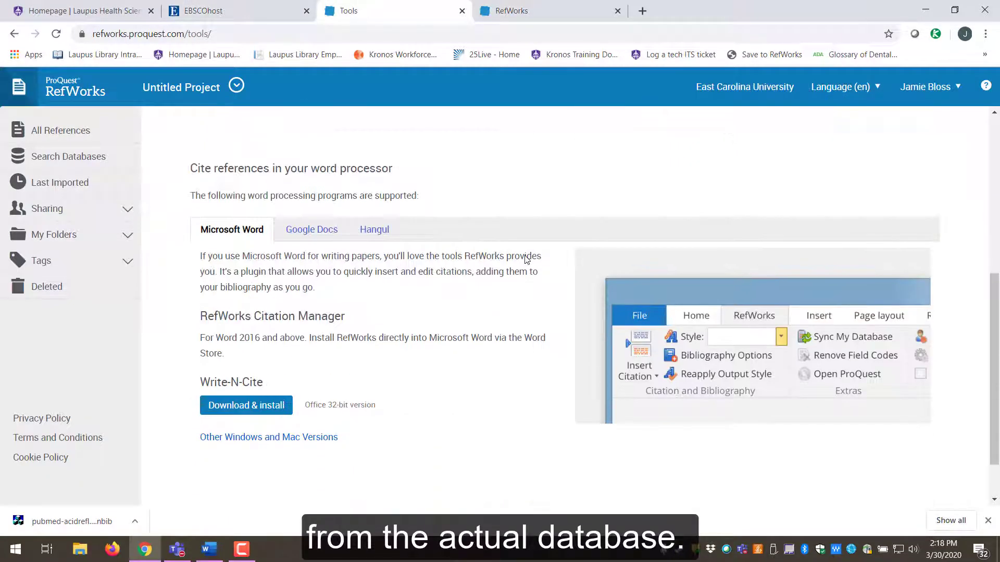
{"action": "scroll", "coordinate": [527, 259], "scroll_direction": "down", "scroll_amount": 1}
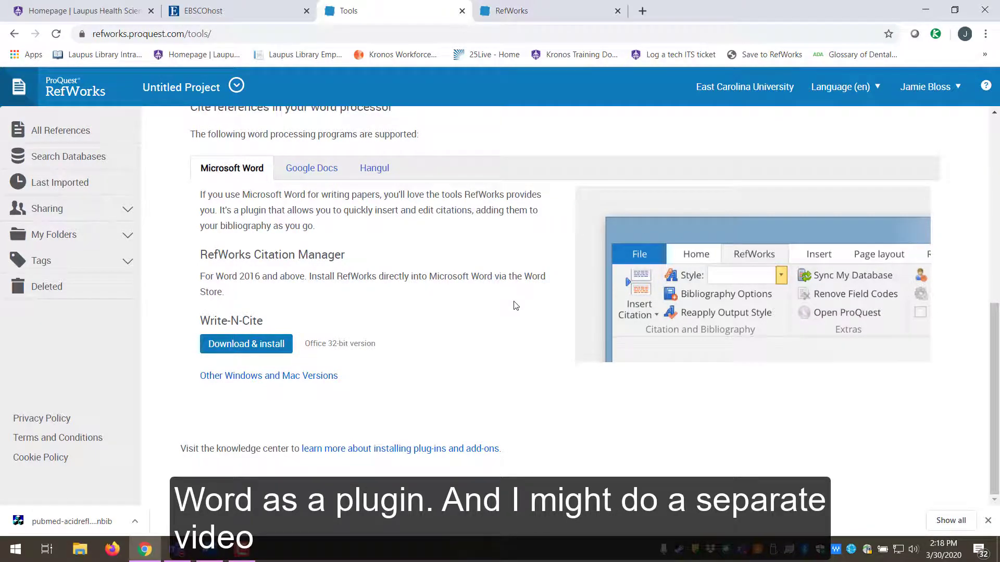
{"action": "scroll", "coordinate": [518, 299], "scroll_direction": "up", "scroll_amount": 1}
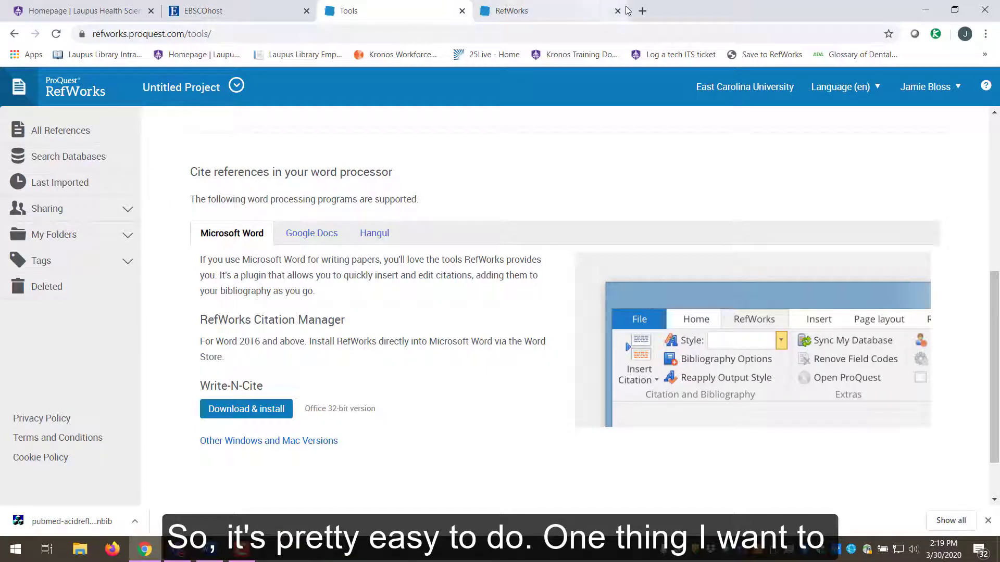
- Search 'refworks youtube' in a new tab and browse the New RefWorks channel's tutorial videos
{"action": "left_click", "coordinate": [642, 11]}
{"action": "type", "text": "ref"}
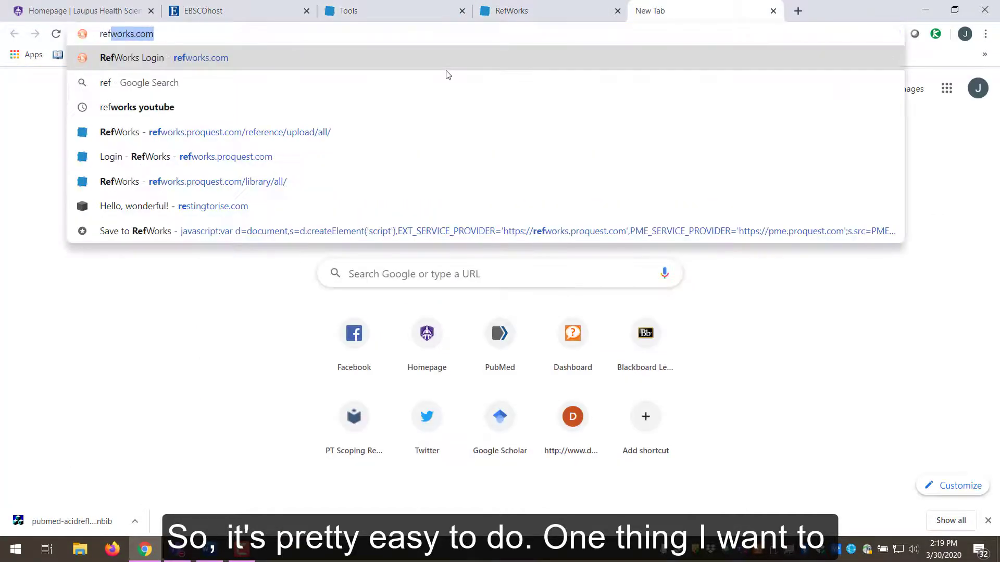
{"action": "type", "text": "works youtube"}
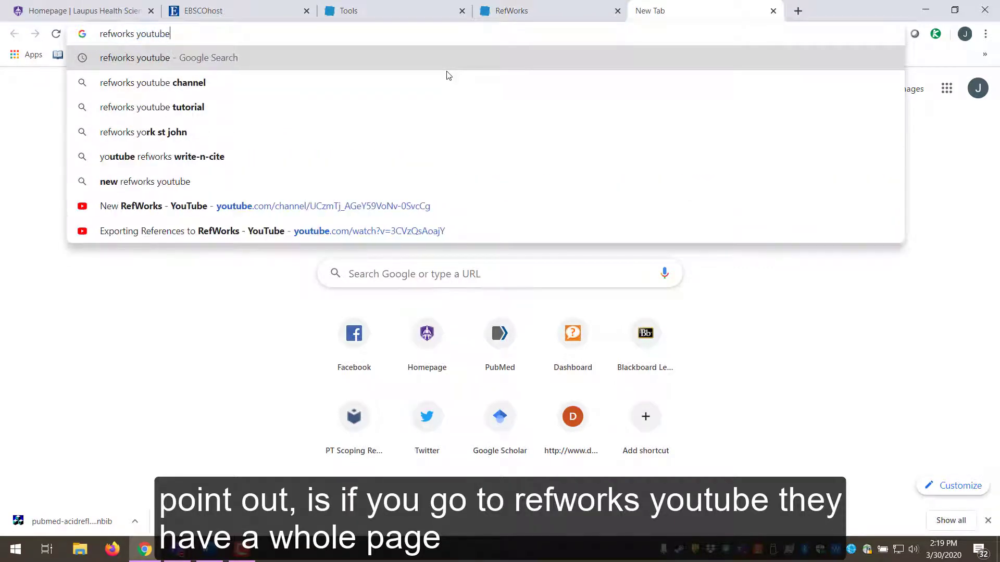
{"action": "key", "text": "Return"}
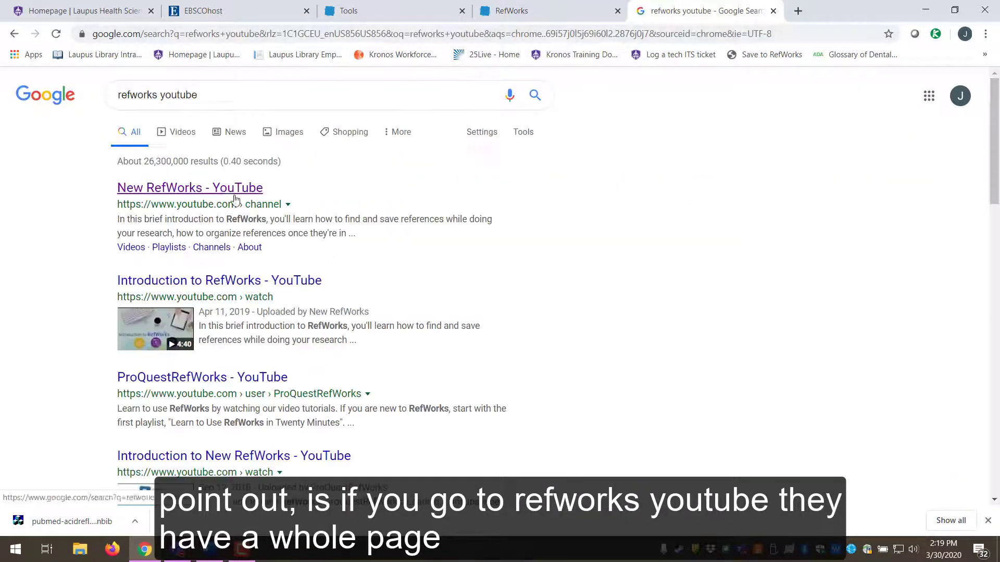
{"action": "left_click", "coordinate": [209, 188]}
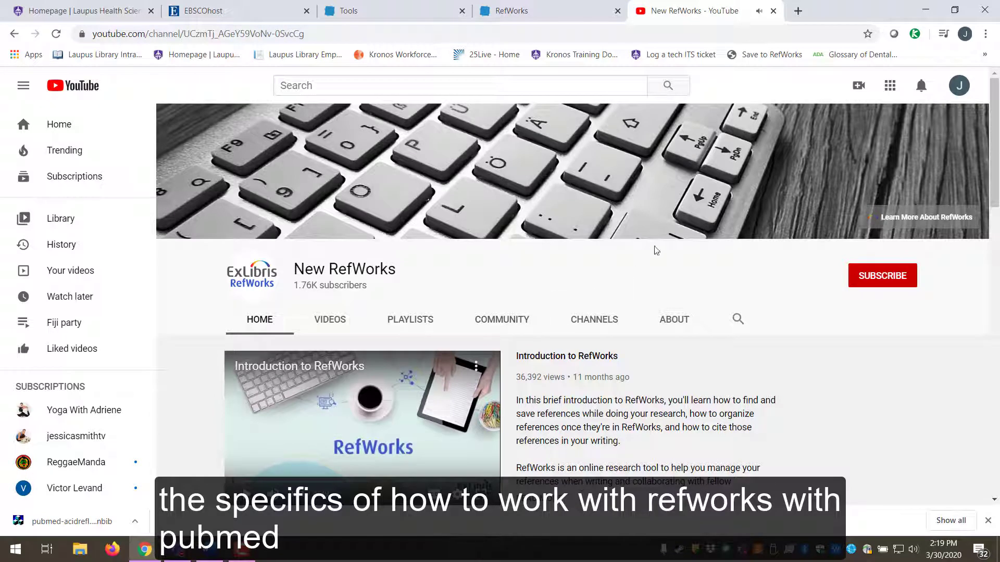
{"action": "scroll", "coordinate": [823, 313], "scroll_direction": "down", "scroll_amount": 5}
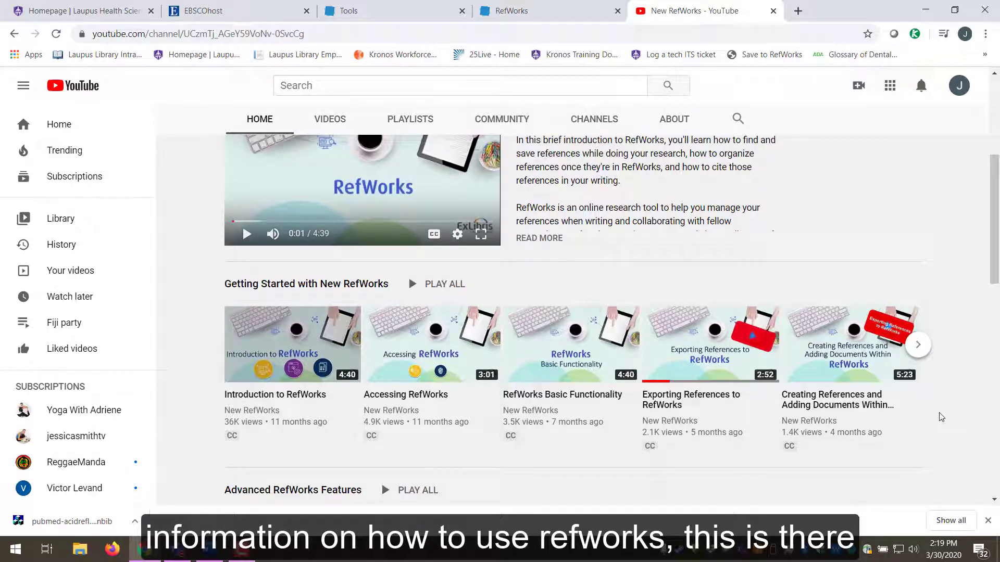
{"action": "scroll", "coordinate": [914, 341], "scroll_direction": "up", "scroll_amount": 3}
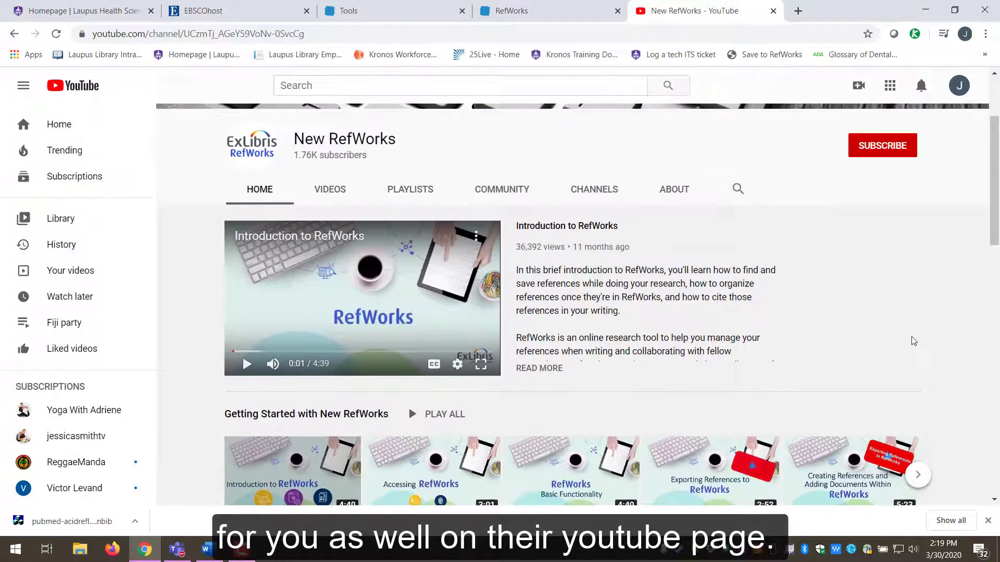
{"action": "scroll", "coordinate": [912, 338], "scroll_direction": "up", "scroll_amount": 3}
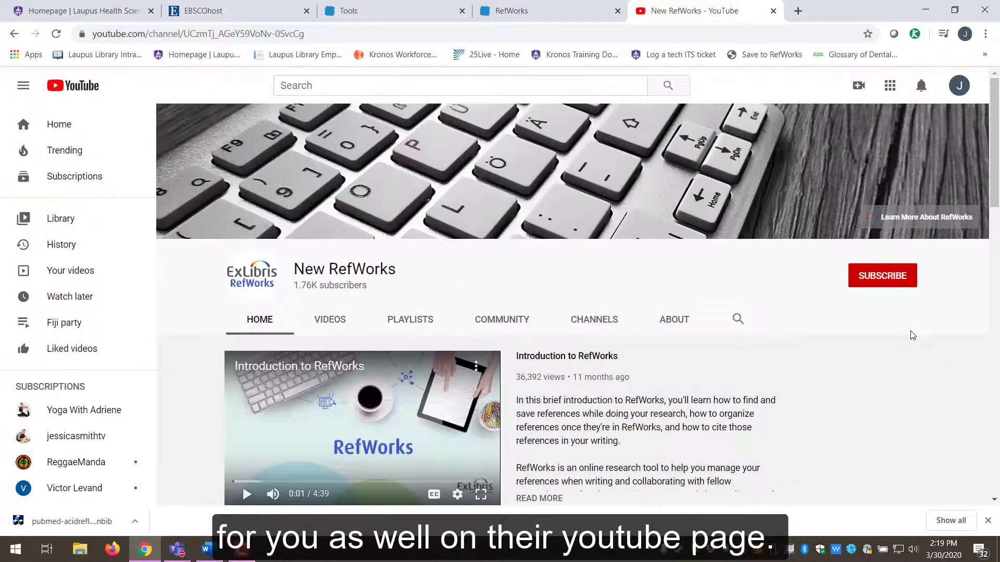
{"action": "left_click", "coordinate": [807, 14]}
- Search Google for 'zotero', then 'mendeley', and open the Mendeley homepage
{"action": "type", "text": "zot"}
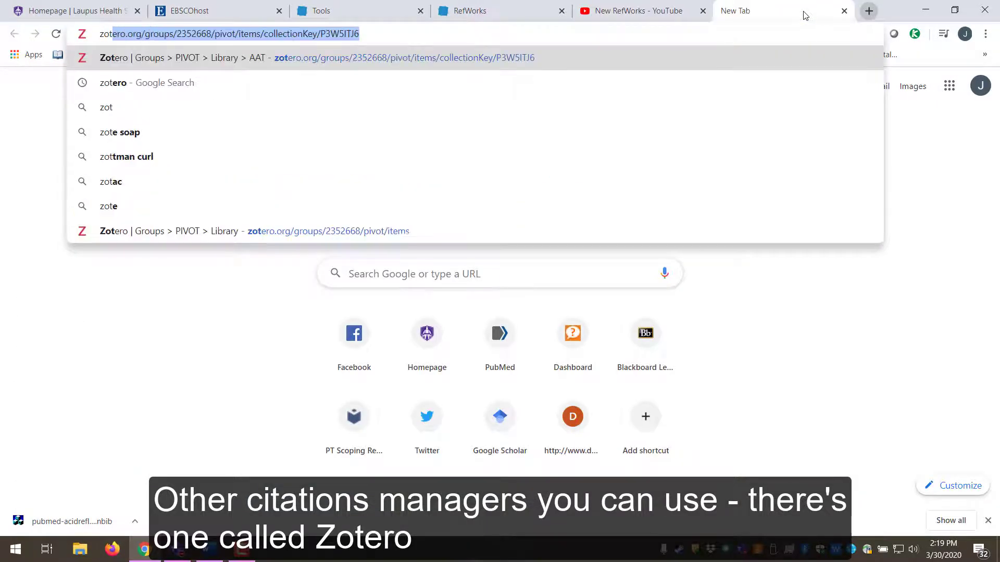
{"action": "type", "text": "ero"}
{"action": "key", "text": "Return"}
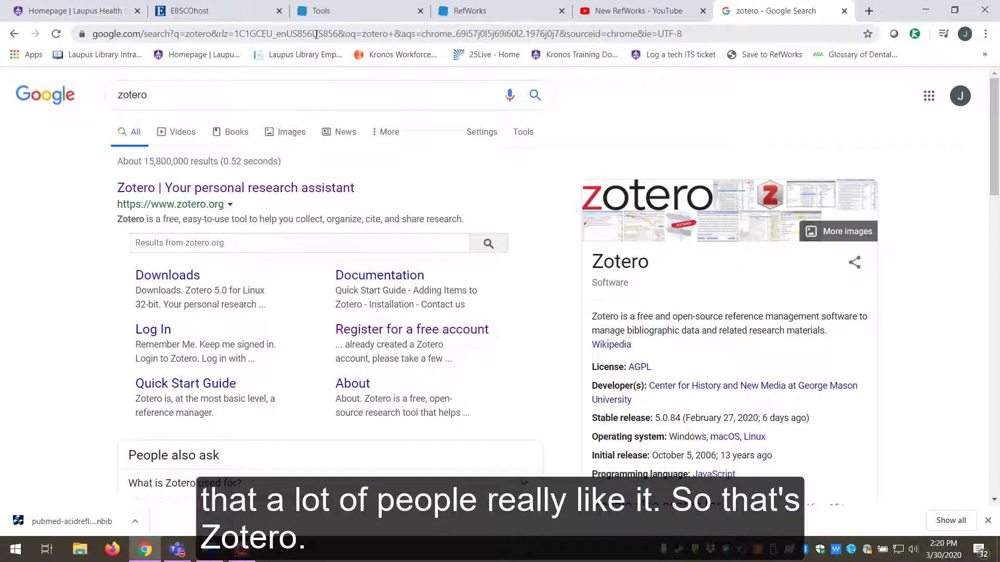
{"action": "left_click", "coordinate": [240, 34]}
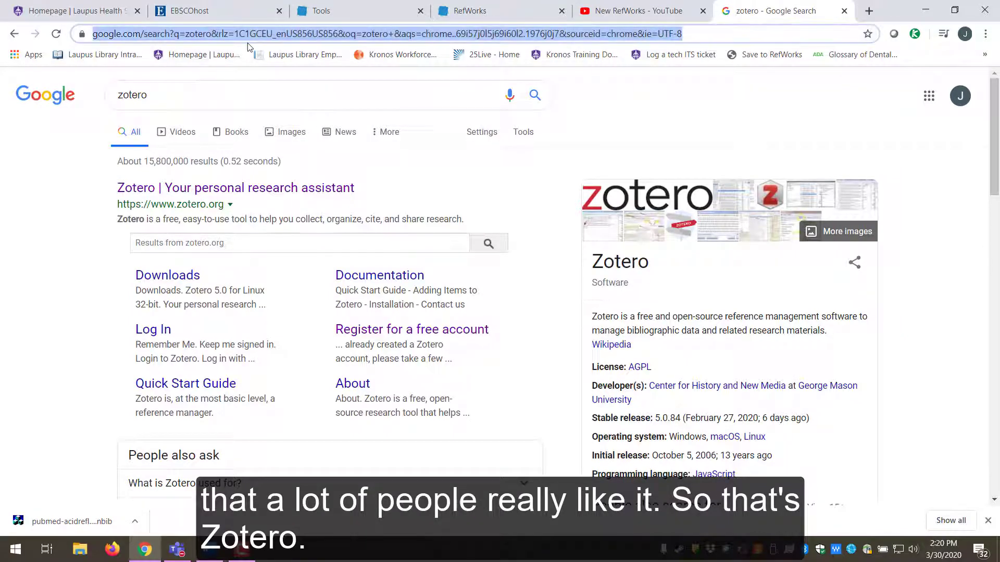
{"action": "type", "text": "mendeley"}
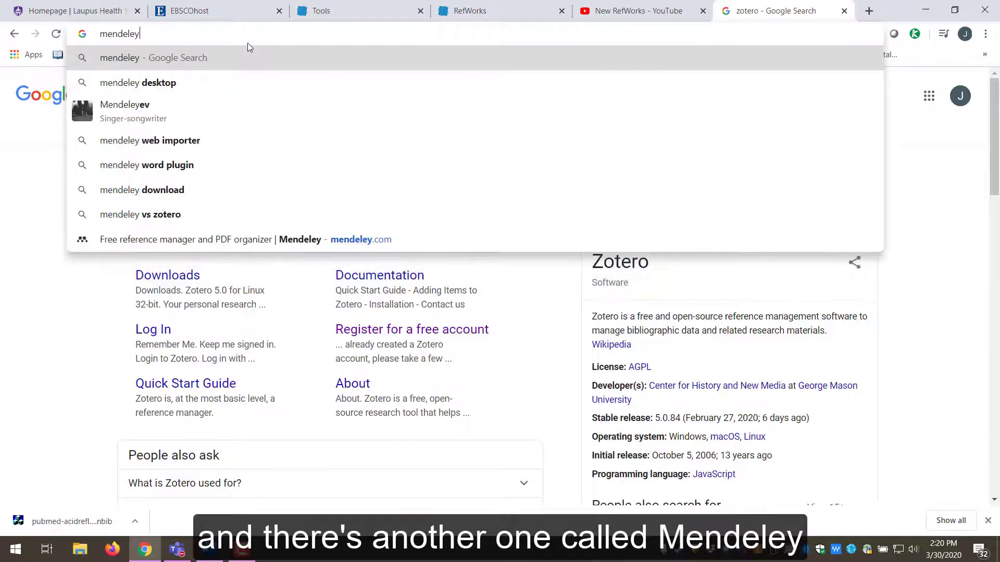
{"action": "key", "text": "Return"}
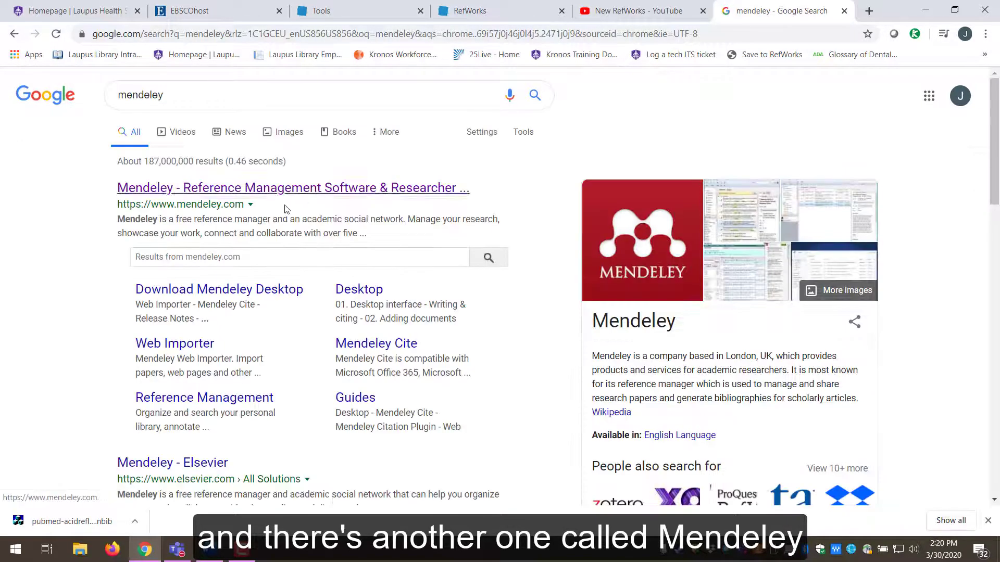
{"action": "left_click", "coordinate": [466, 189]}
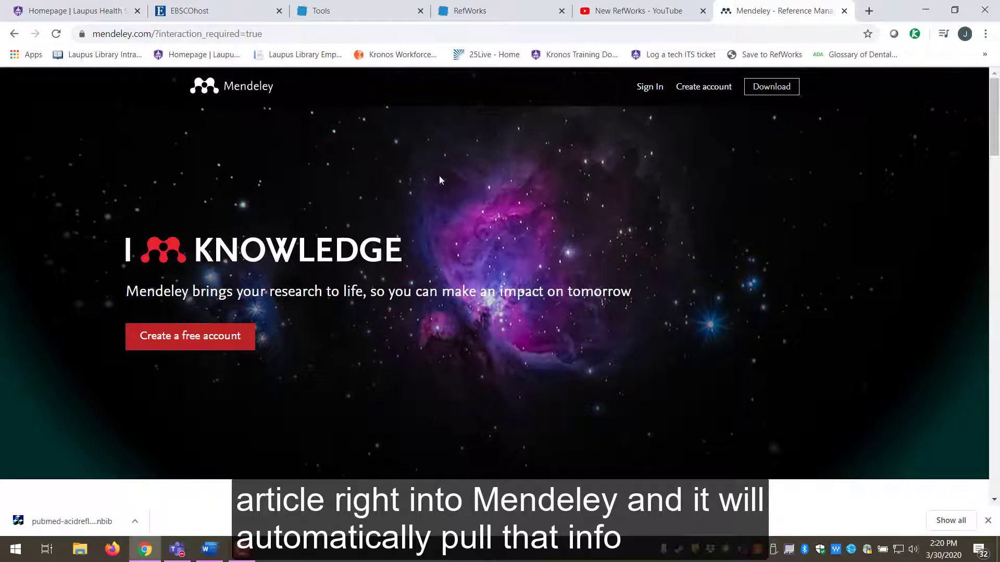
{"action": "left_click", "coordinate": [474, 9]}
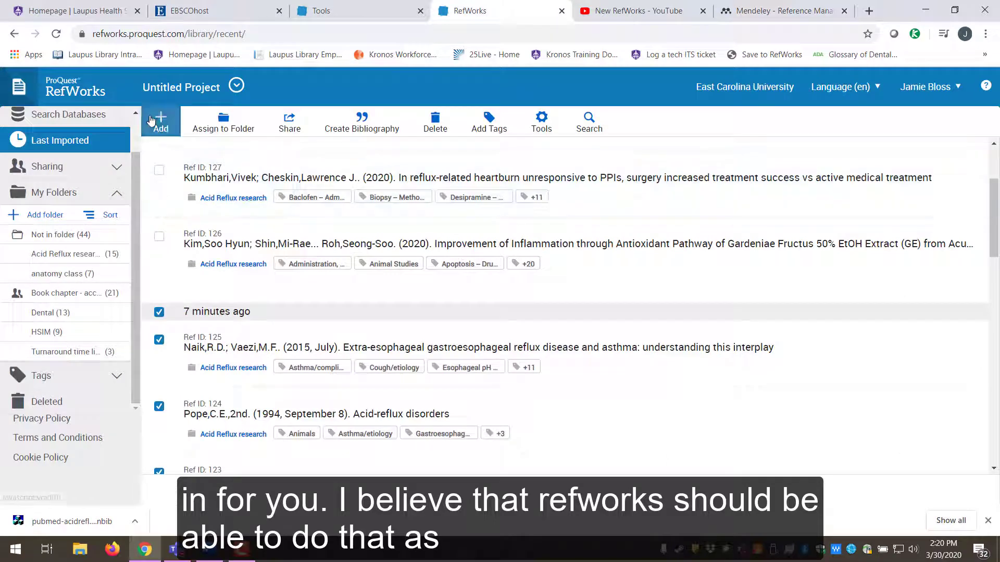
- Open the RefWorks Import references page, then return to the Mendeley homepage
{"action": "left_click", "coordinate": [164, 137]}
{"action": "left_click", "coordinate": [157, 215]}
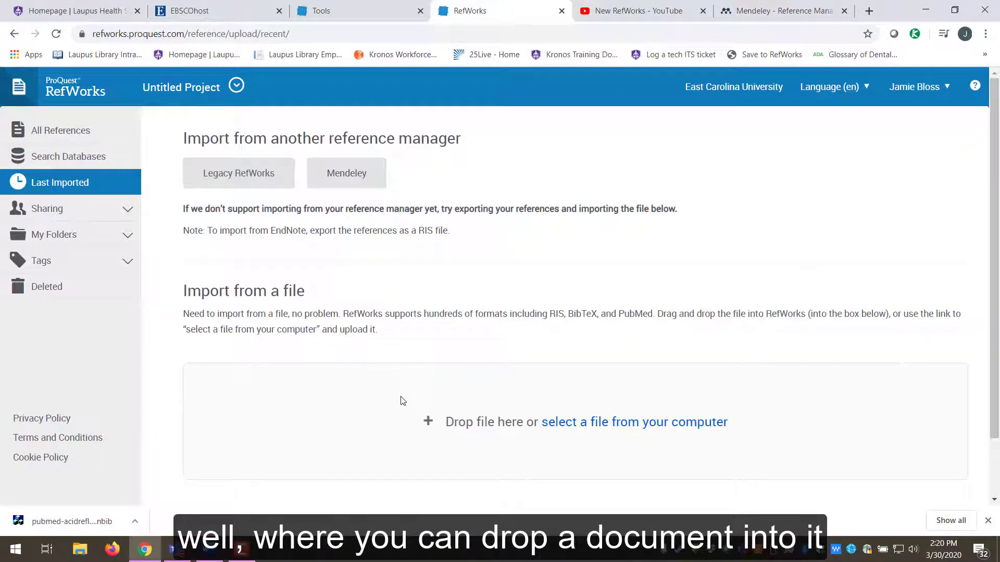
{"action": "left_click", "coordinate": [791, 7]}
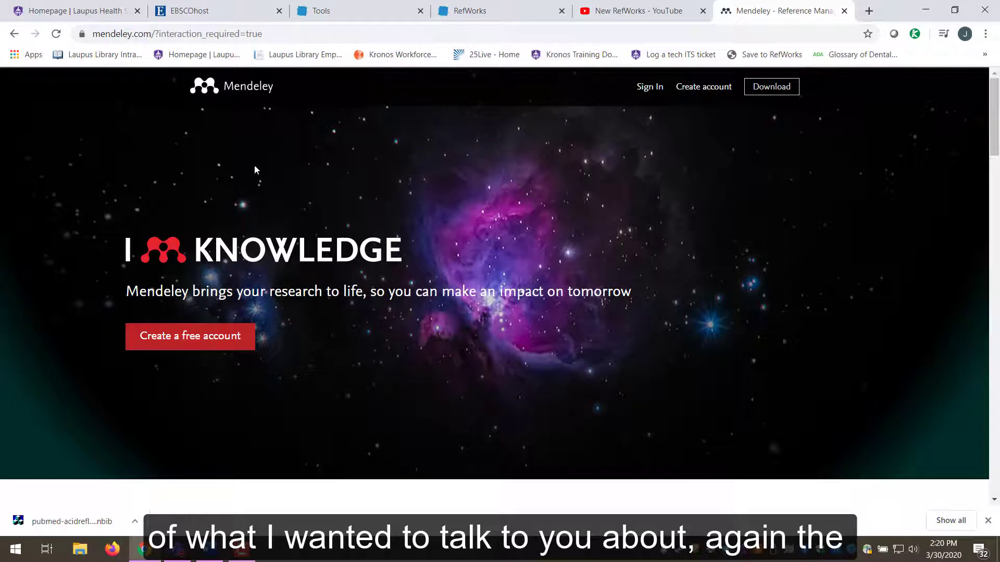
- Switch to the Laupus library homepage and dismiss the downloads bar
{"action": "left_click", "coordinate": [62, 9]}
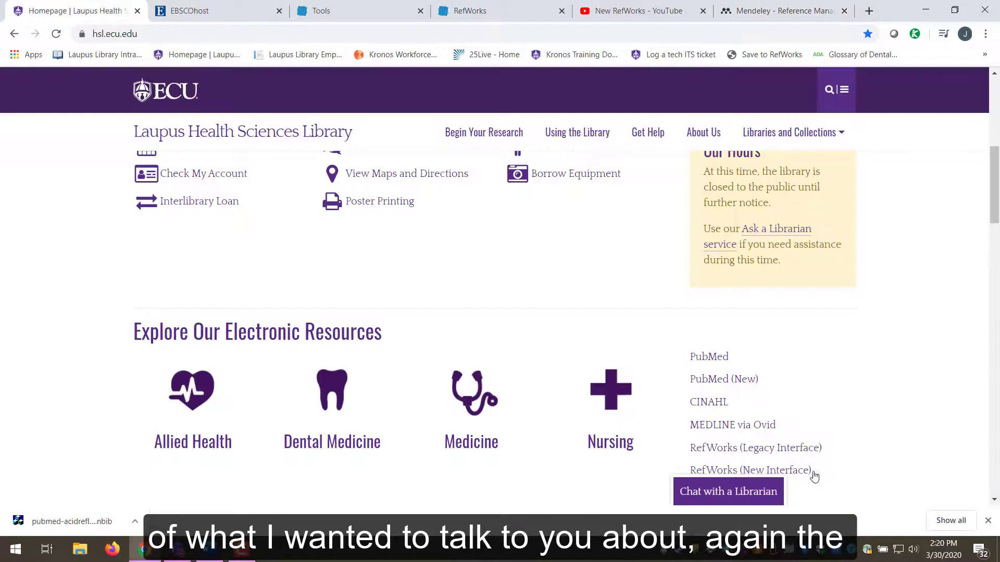
{"action": "scroll", "coordinate": [870, 435], "scroll_direction": "down", "scroll_amount": 3}
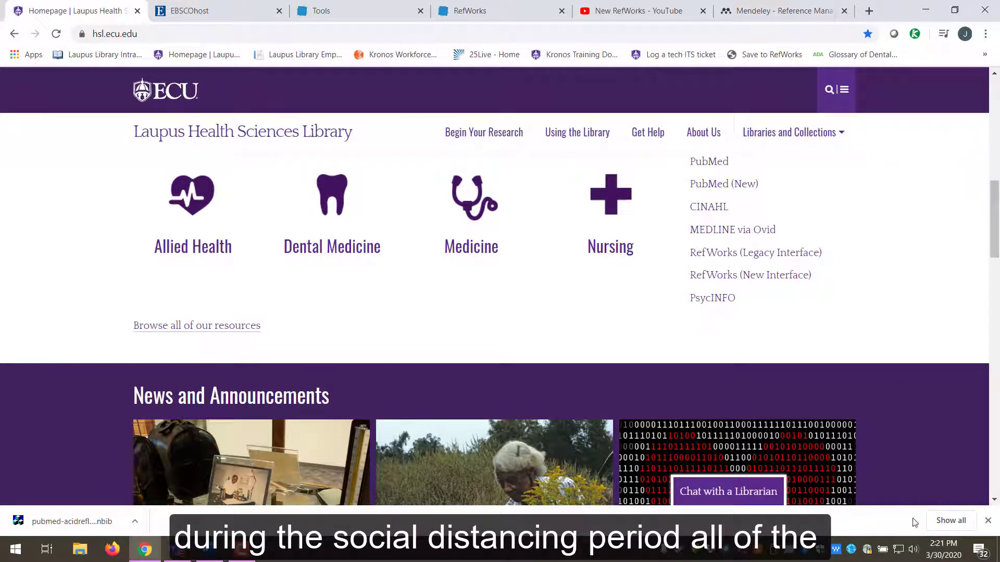
{"action": "left_click", "coordinate": [988, 520]}
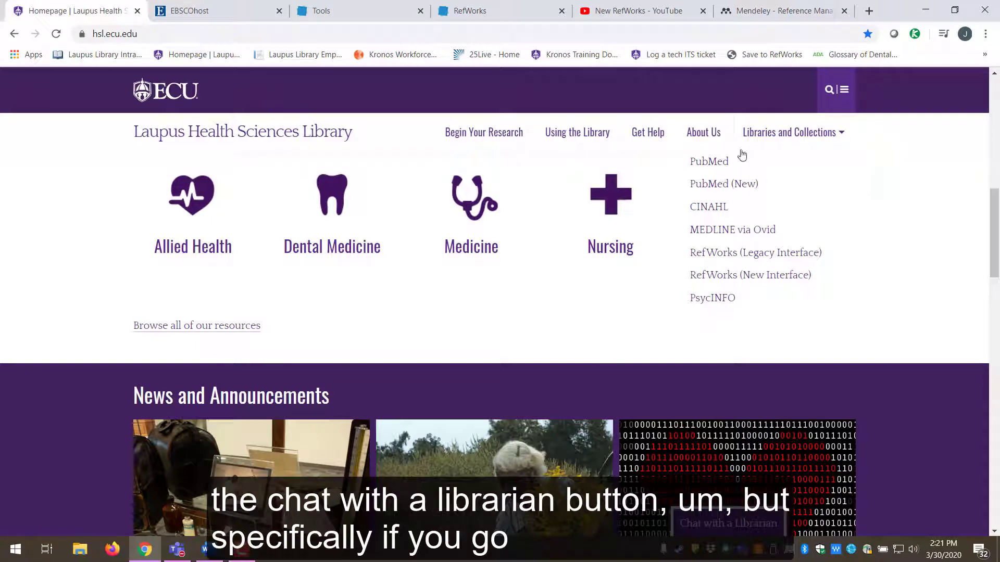
- Find the Allied Health liaison's phone number on the Our Librarians page, then return to RefWorks
{"action": "left_click", "coordinate": [704, 136]}
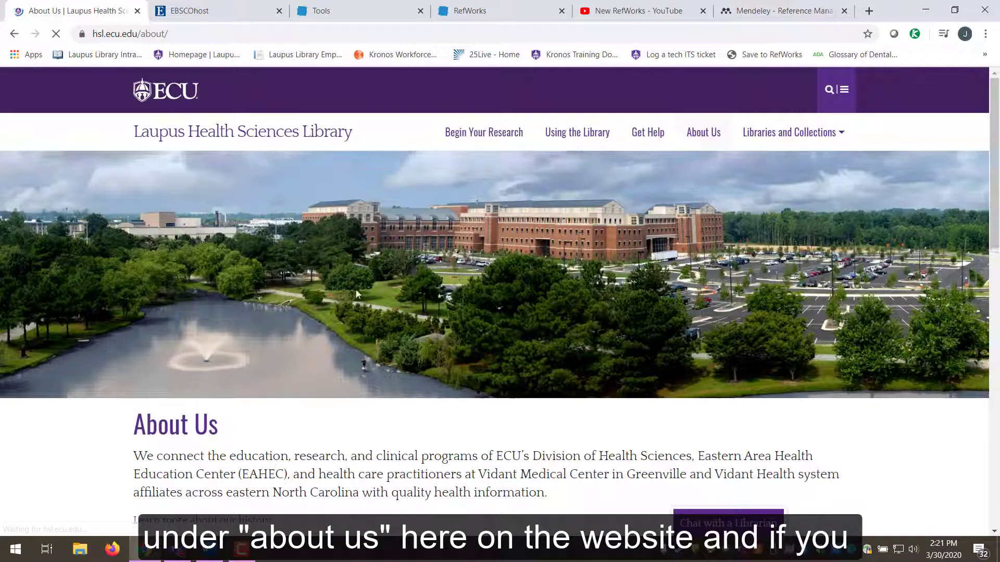
{"action": "scroll", "coordinate": [511, 226], "scroll_direction": "down", "scroll_amount": 7}
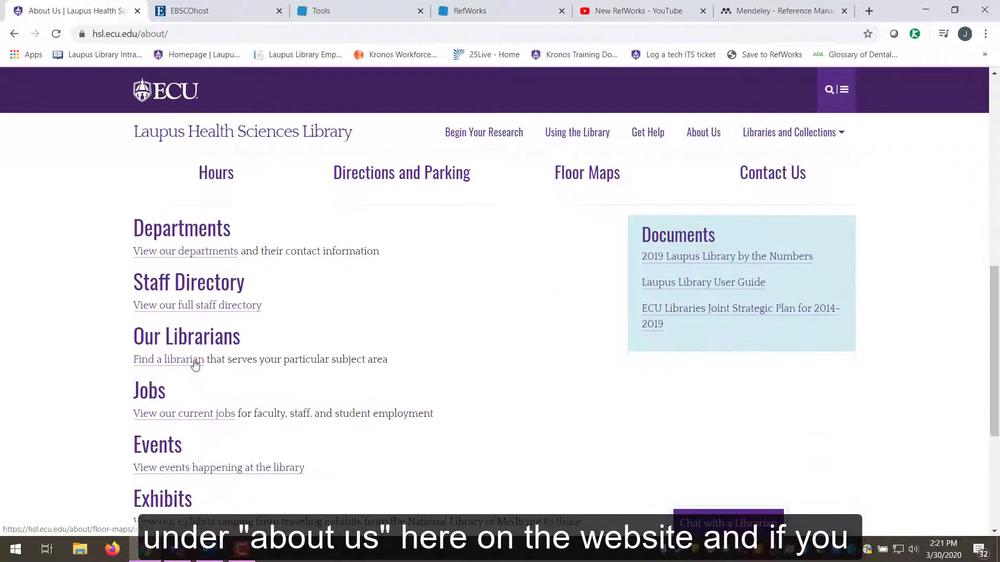
{"action": "left_click", "coordinate": [162, 365]}
{"action": "scroll", "coordinate": [520, 261], "scroll_direction": "down", "scroll_amount": 3}
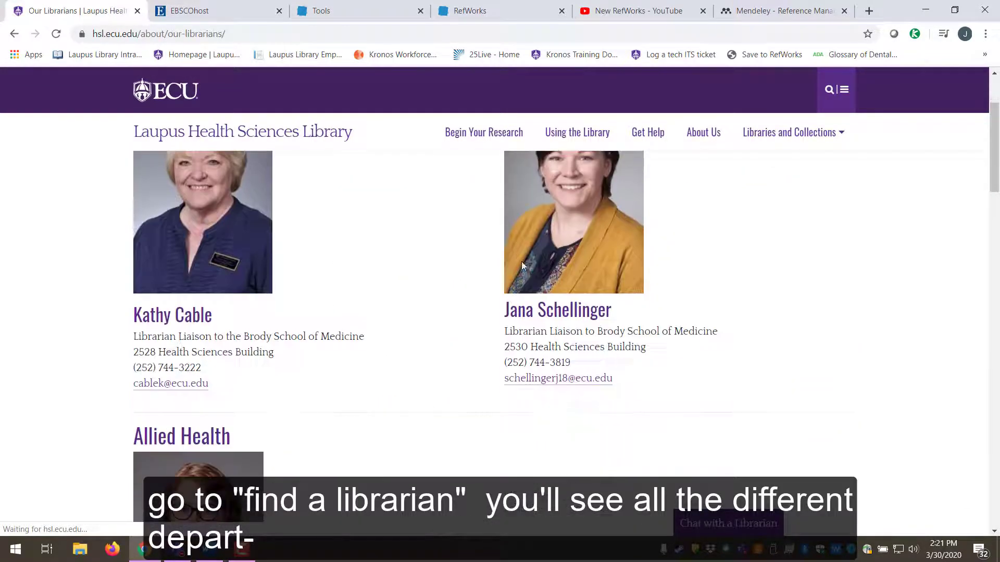
{"action": "scroll", "coordinate": [521, 262], "scroll_direction": "up", "scroll_amount": 2}
{"action": "scroll", "coordinate": [808, 235], "scroll_direction": "down", "scroll_amount": 5}
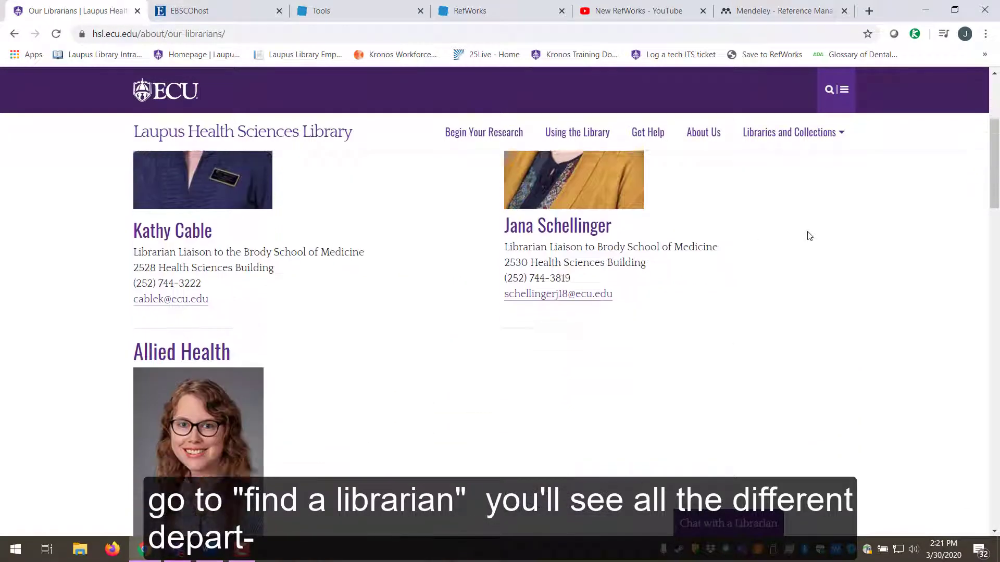
{"action": "scroll", "coordinate": [809, 235], "scroll_direction": "down", "scroll_amount": 1}
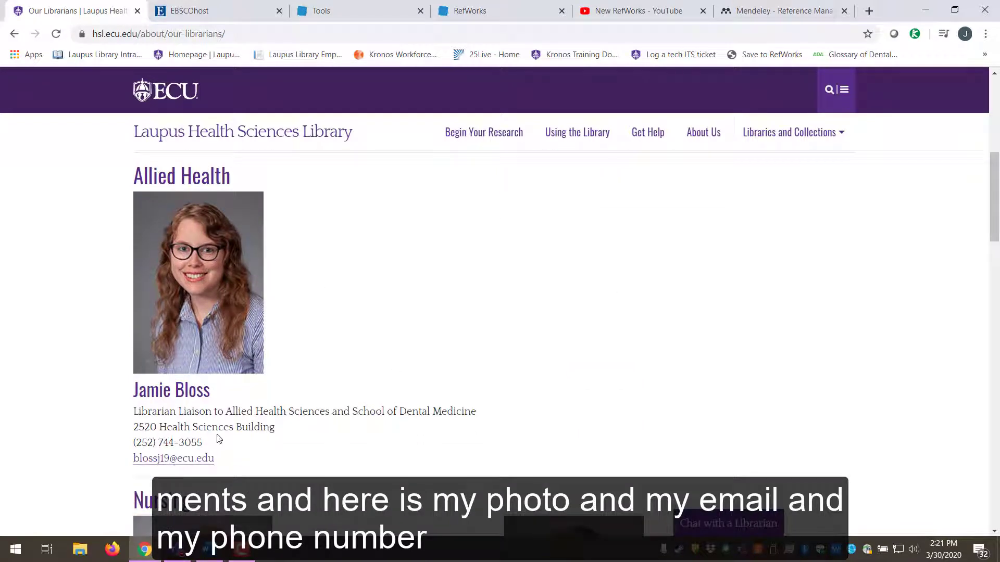
{"action": "left_click_drag", "start_coordinate": [216, 442], "coordinate": [132, 444]}
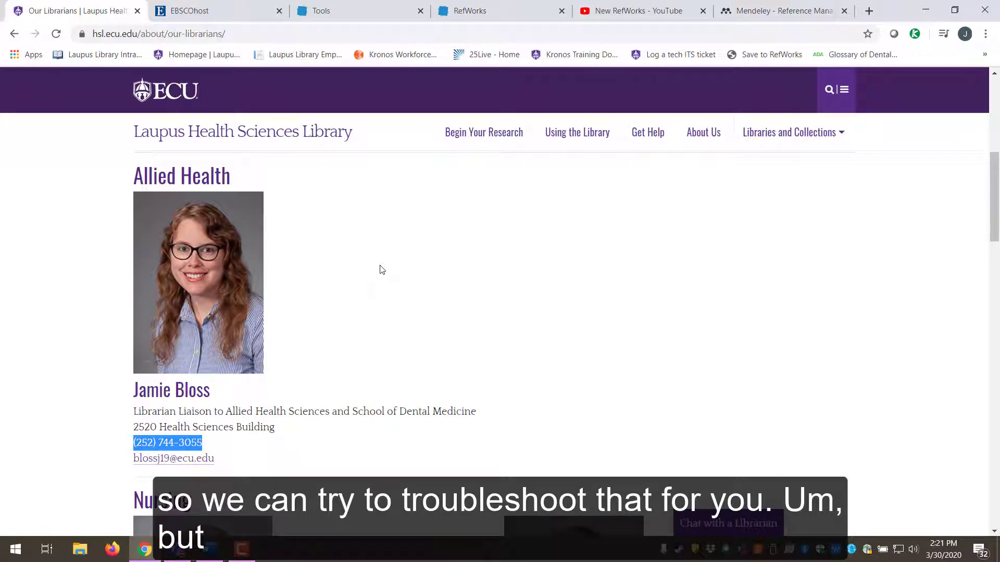
{"action": "key", "text": "ctrl+4"}
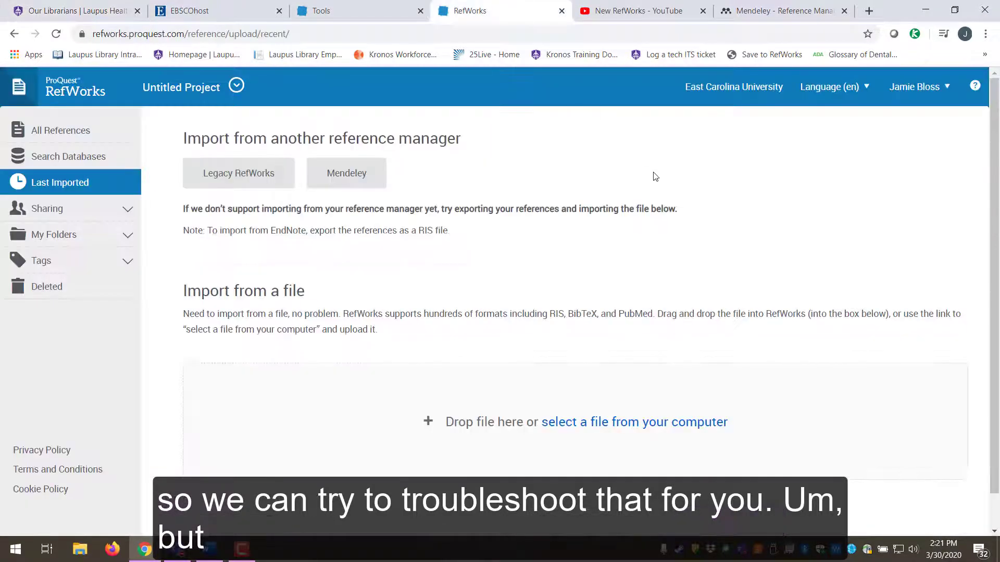
- Show all 115 library references, then bring the Our Librarians page back to the front
{"action": "left_click", "coordinate": [40, 131]}
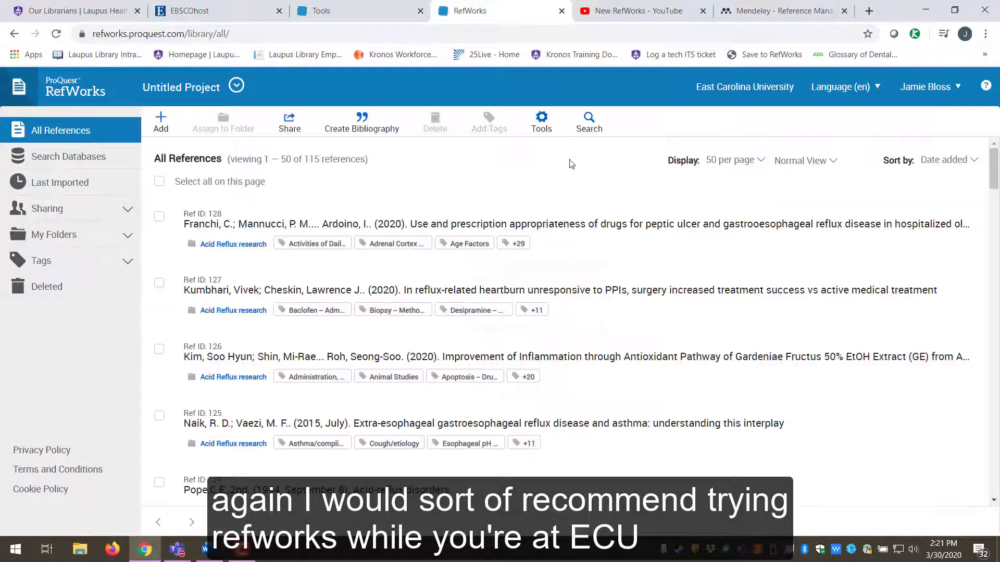
{"action": "left_click", "coordinate": [782, 11]}
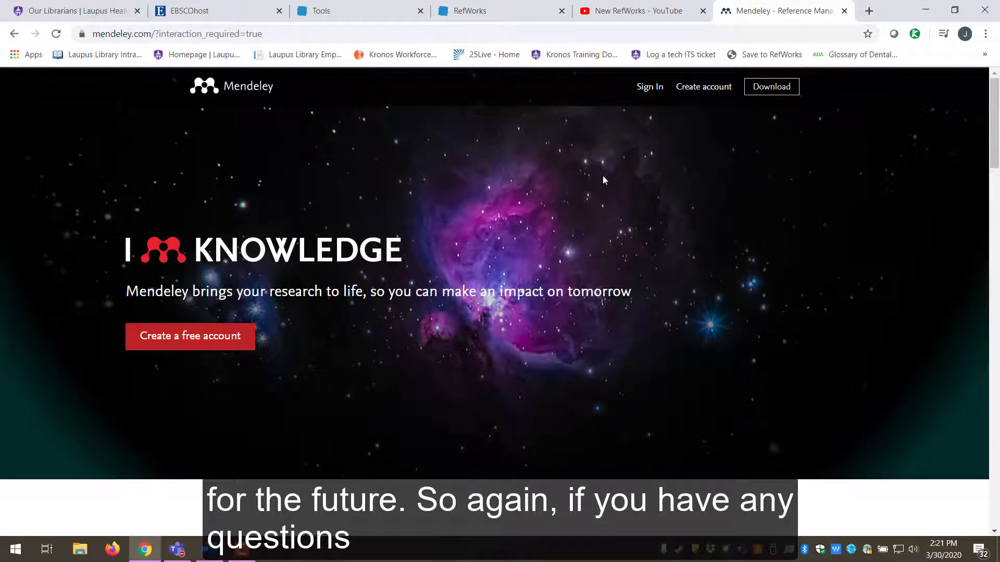
{"action": "left_click", "coordinate": [85, 9]}
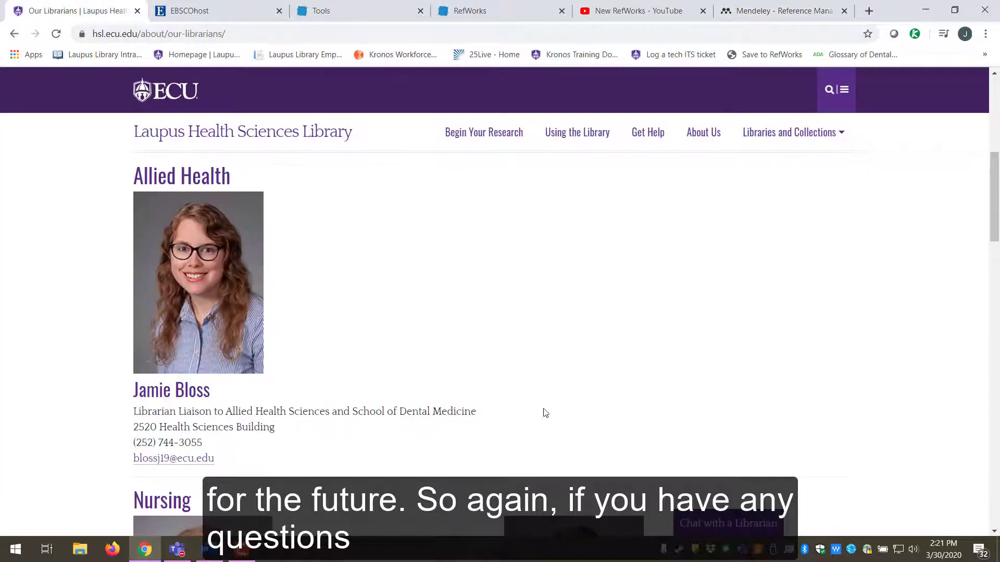